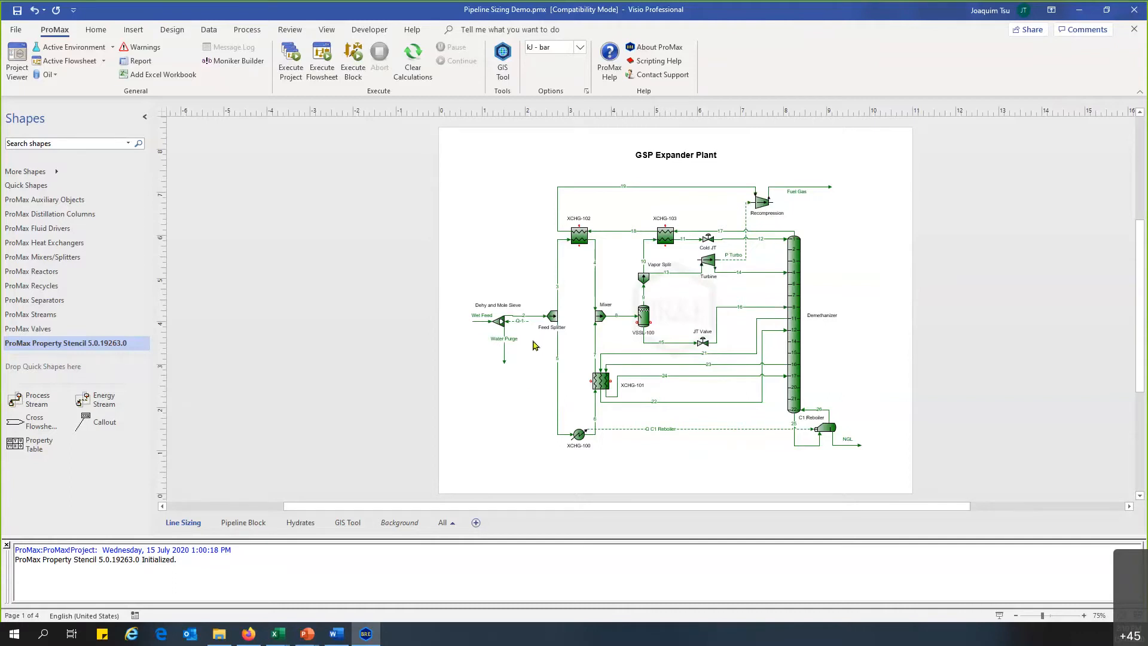
- Open stream 2 between the Dehy and Mole Sieve and the Feed Splitter and review its properties
ctrl+scroll(536, 343, up, 4)
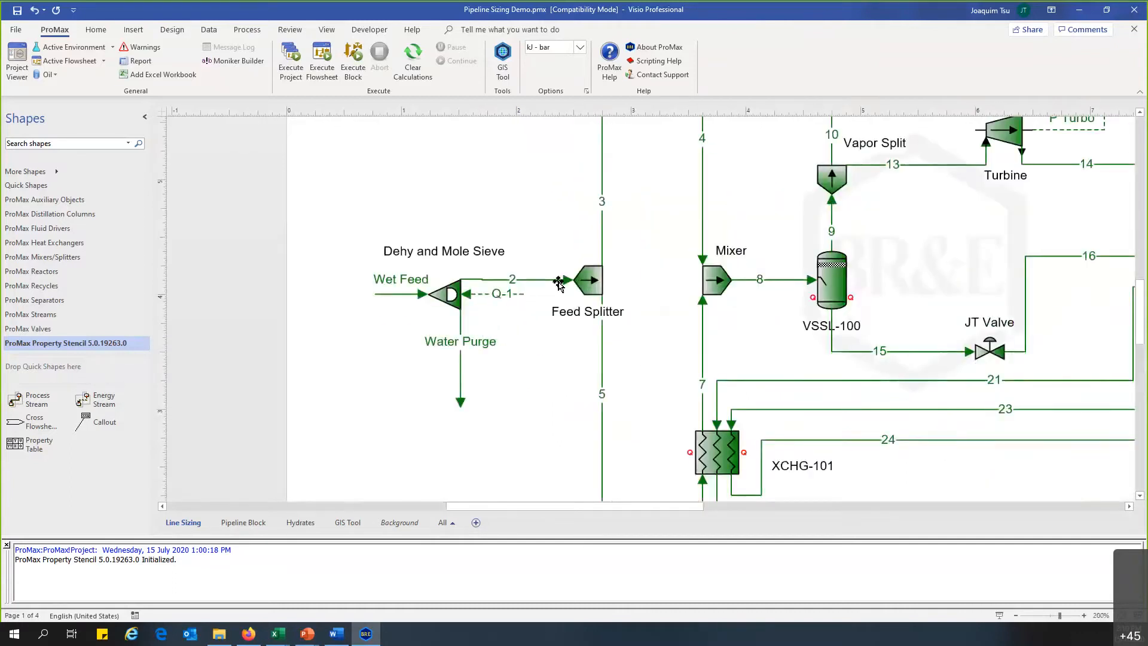
double_click(555, 280)
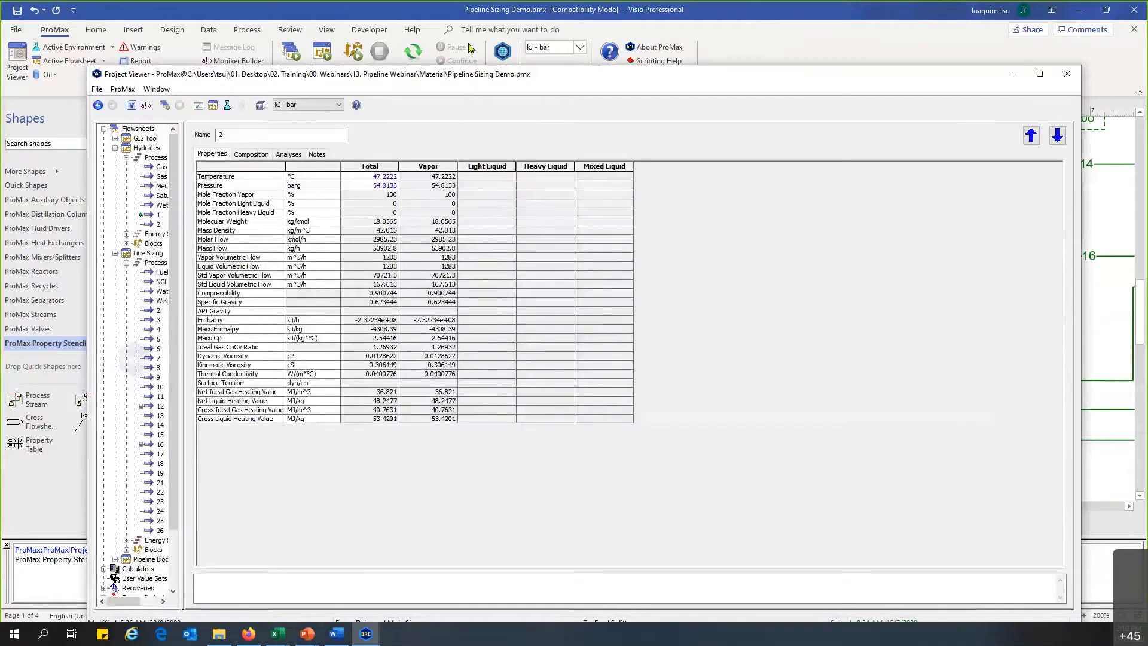
drag(474, 79, 471, 48)
scroll(485, 304, up, 4)
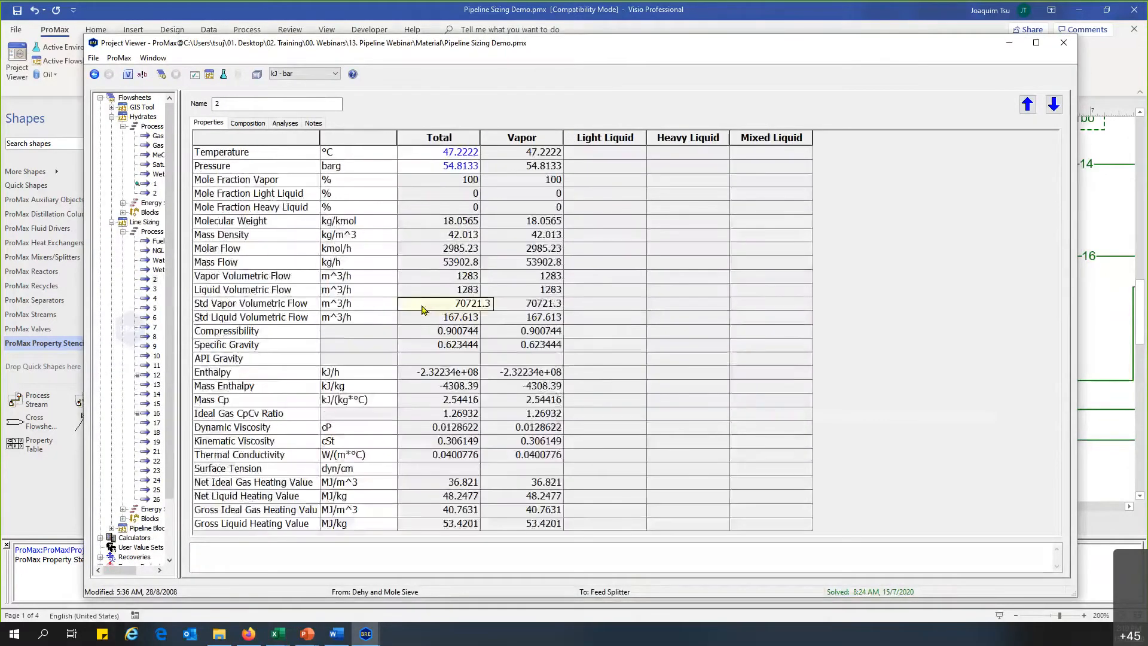
scroll(421, 309, down, 1)
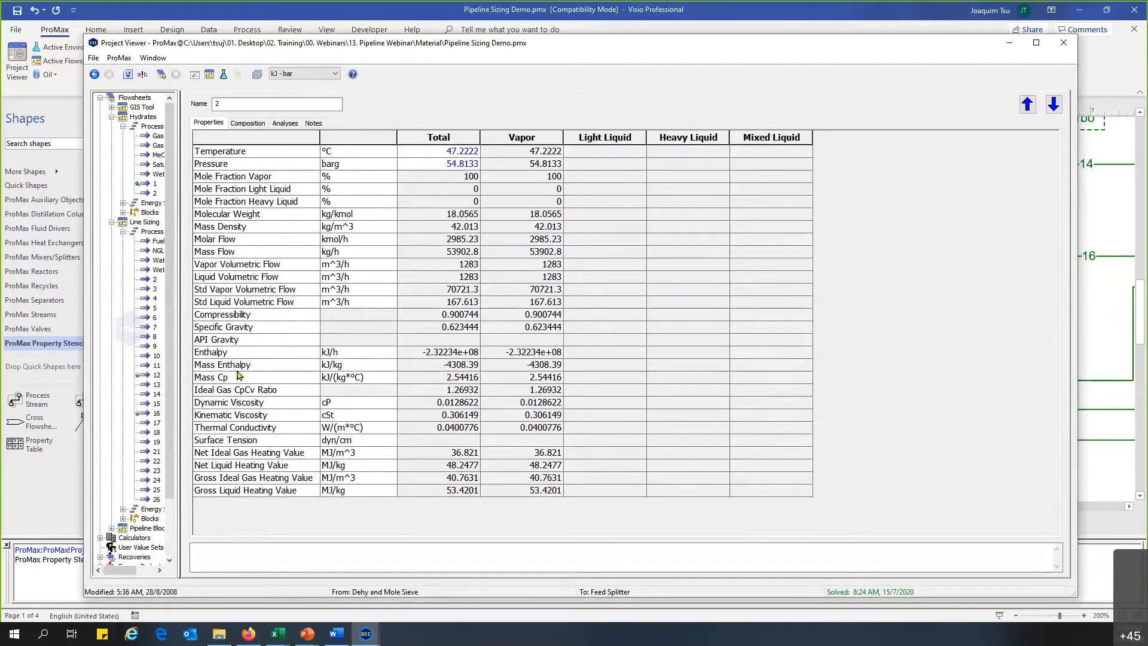
- Add a Line Sizing analysis to stream 2
click(285, 126)
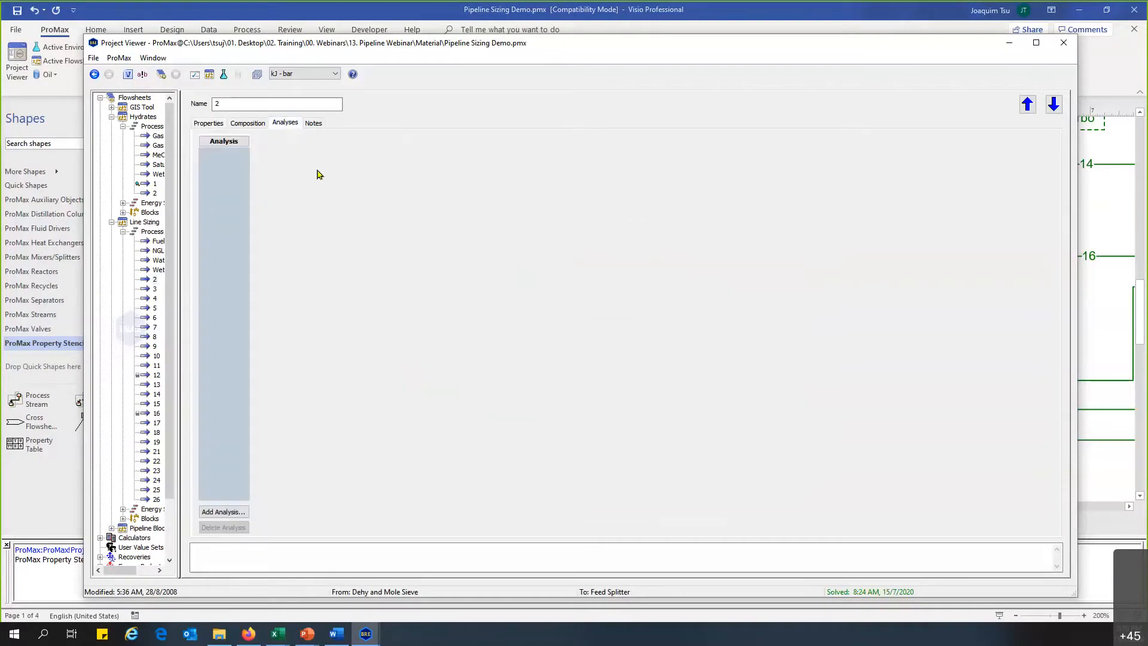
click(220, 512)
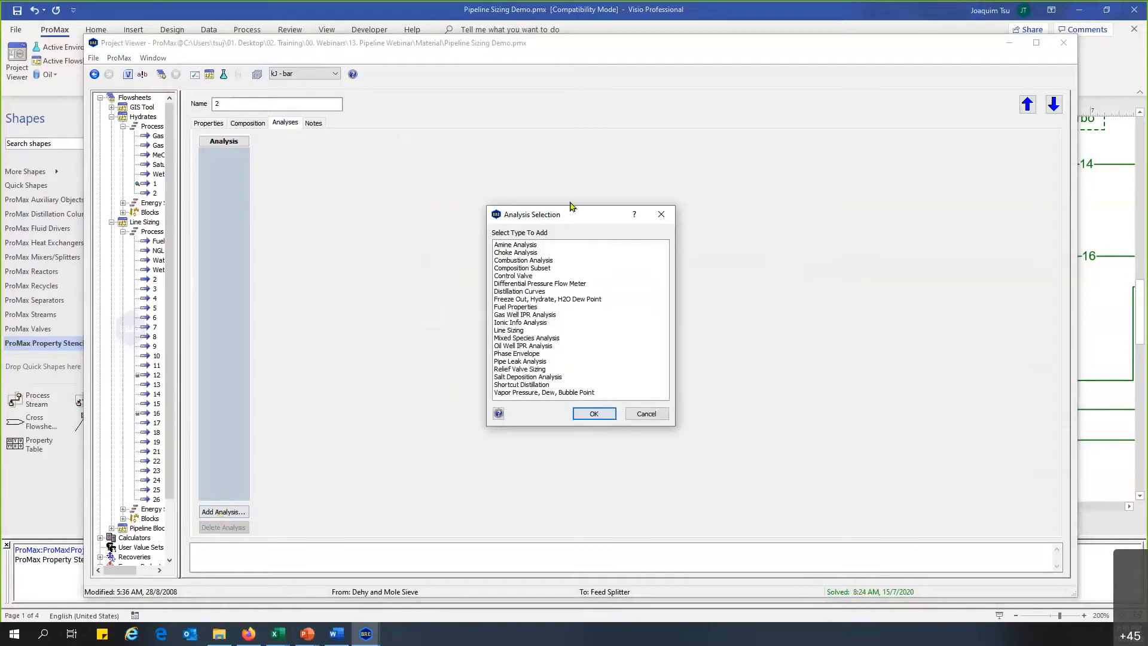
click(518, 333)
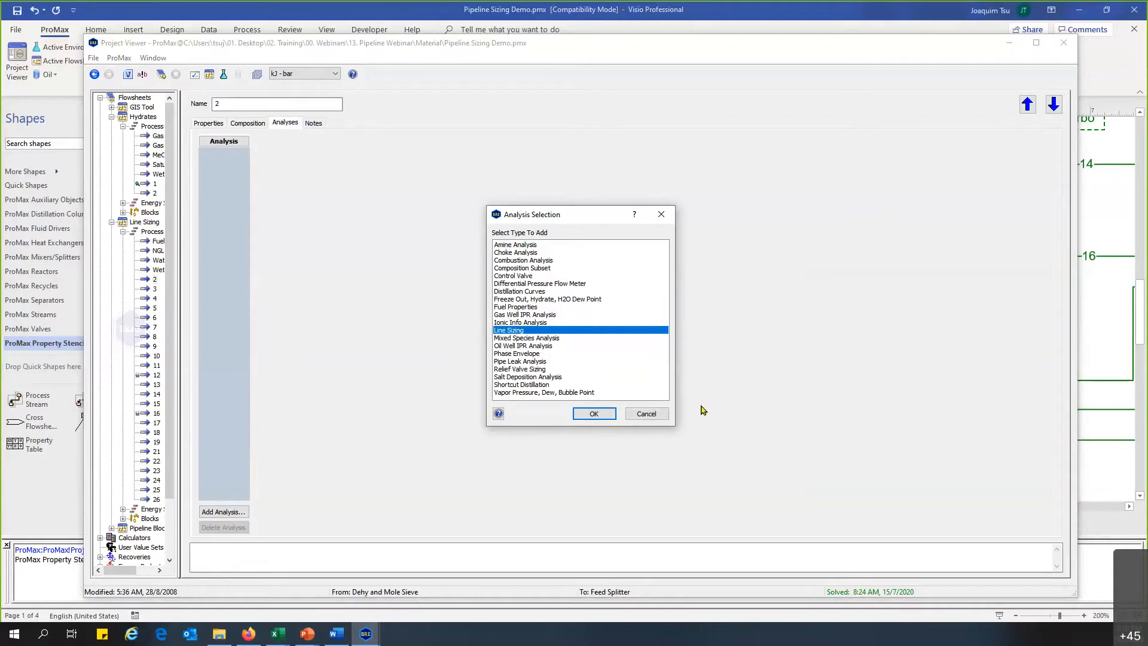
click(593, 414)
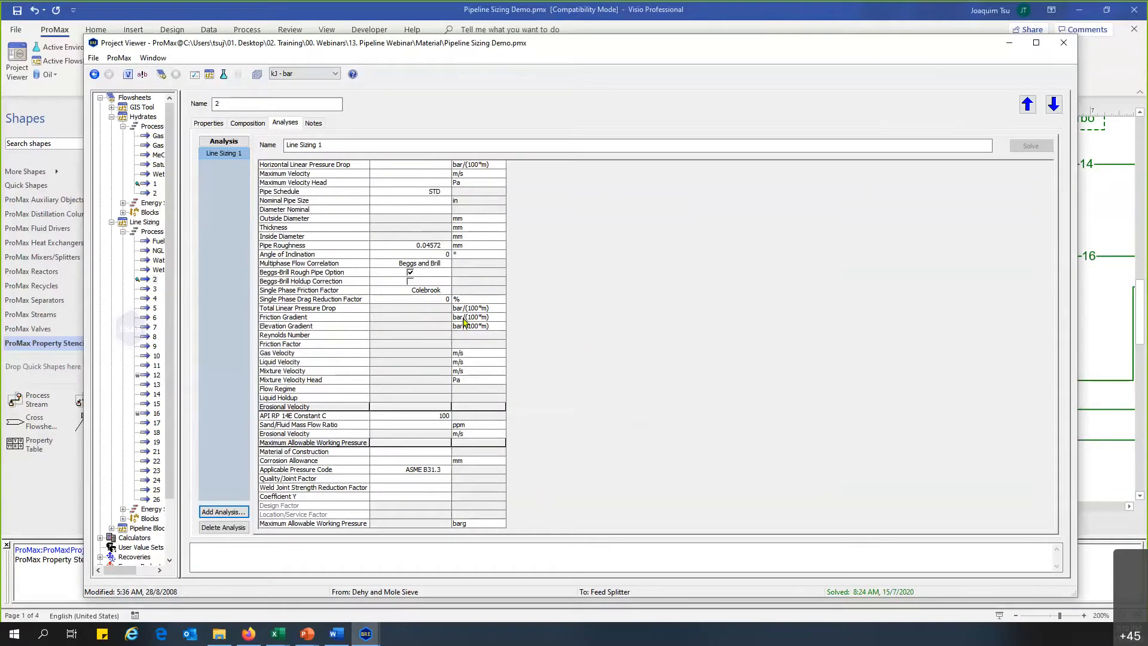
- Set the horizontal linear pressure drop to 1 bar/(100*m) and solve the line sizing with the STD pipe schedule
ctrl+scroll(464, 322, up, 3)
click(551, 174)
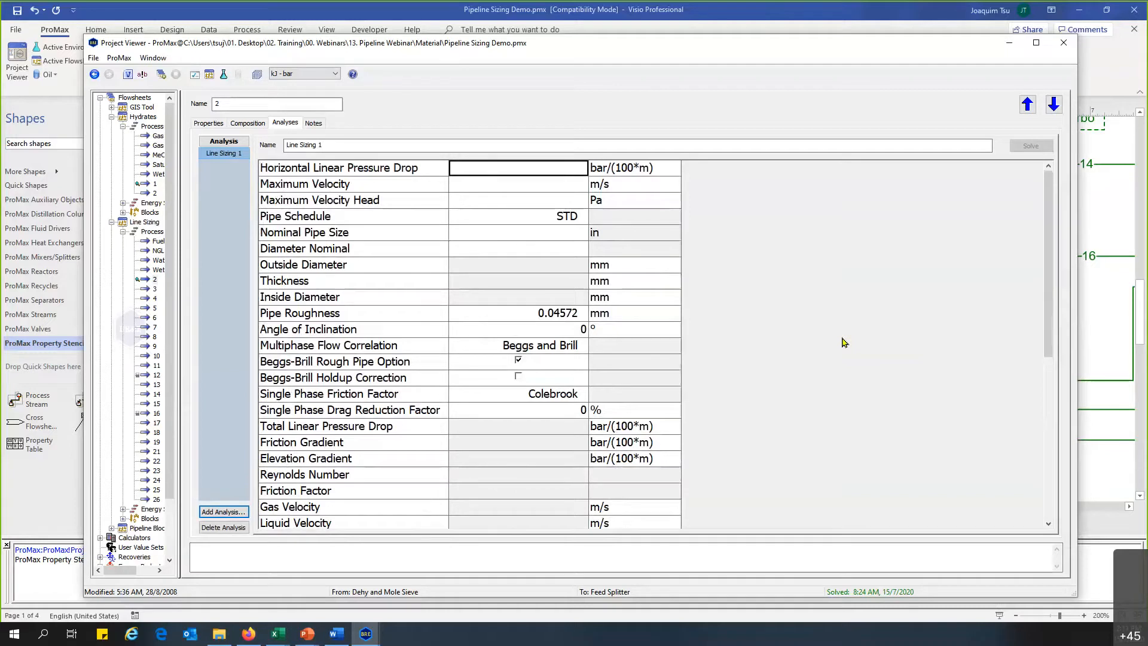
text(1)
key(Return)
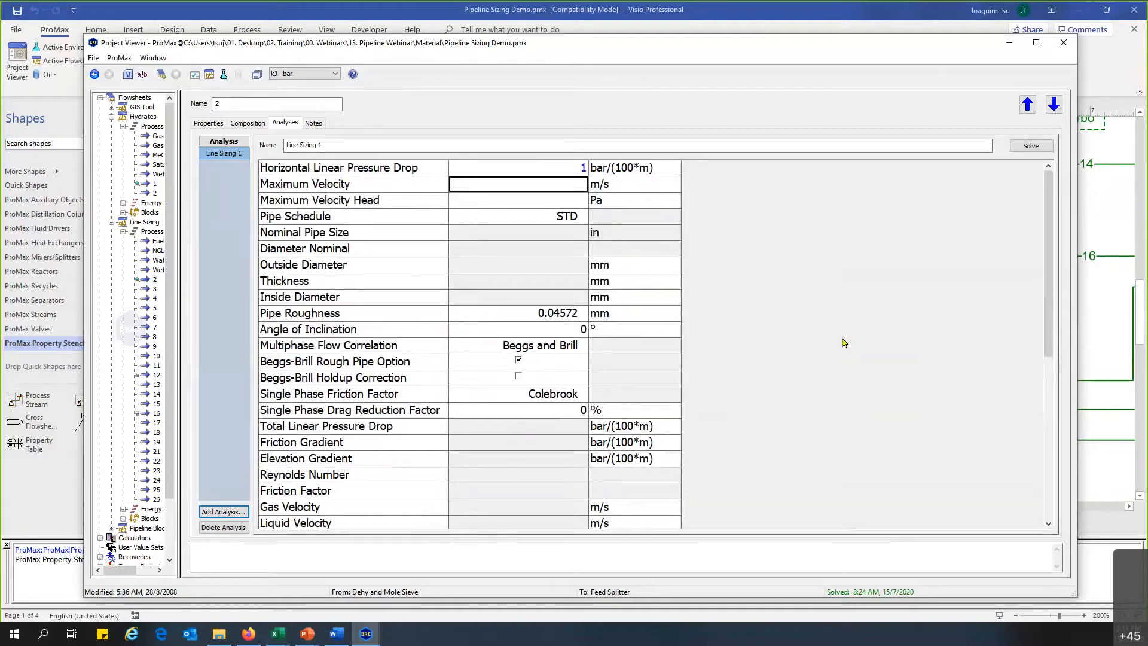
click(531, 218)
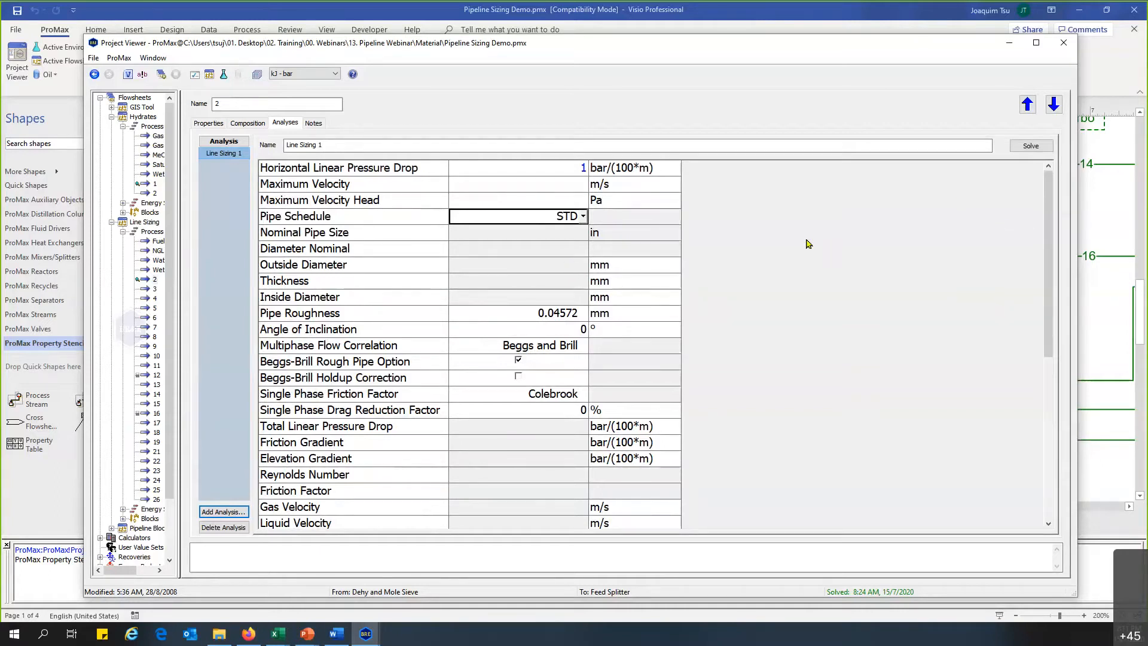
click(1039, 147)
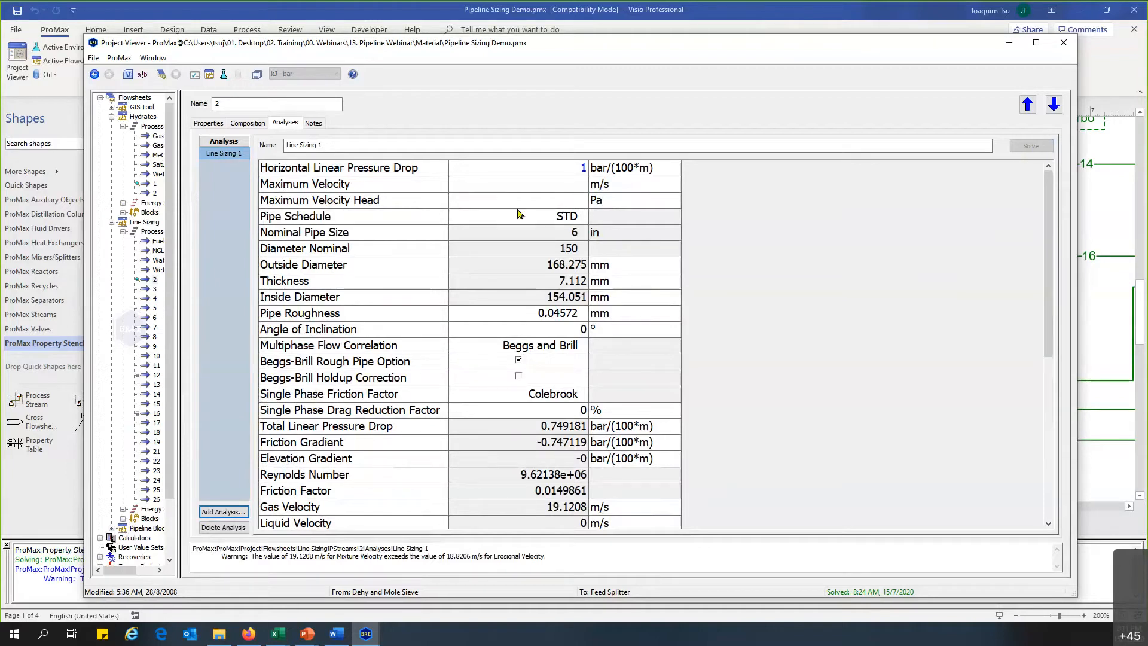
- Examine the solved nominal pipe size, schedule, nominal diameter, total linear pressure drop and friction gradient
click(535, 233)
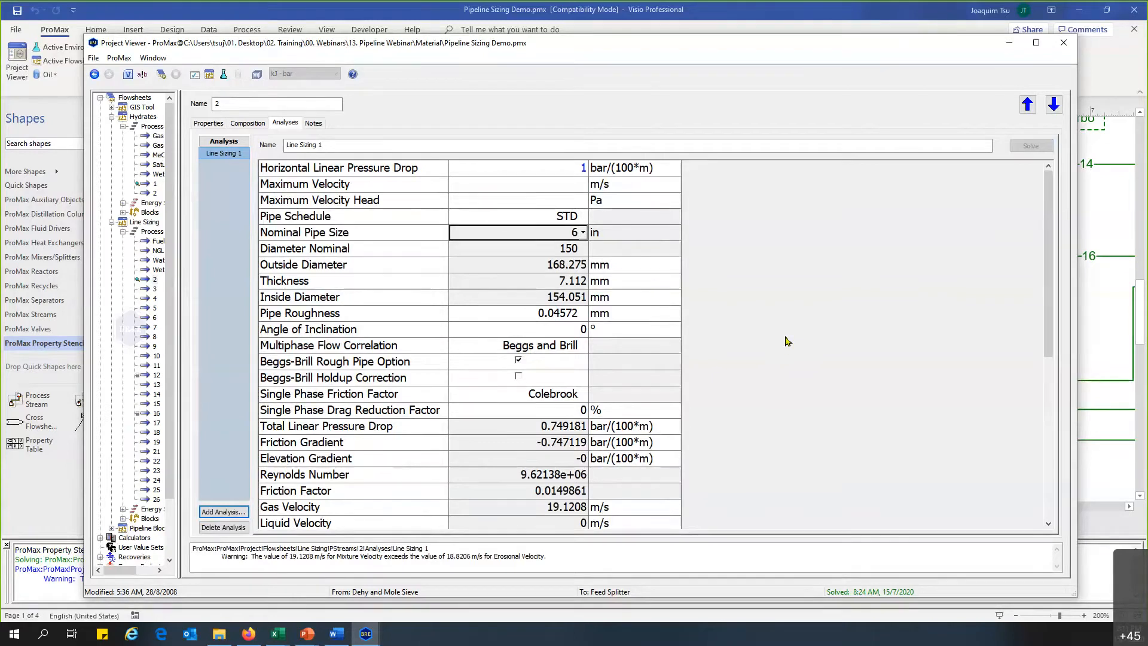
click(530, 217)
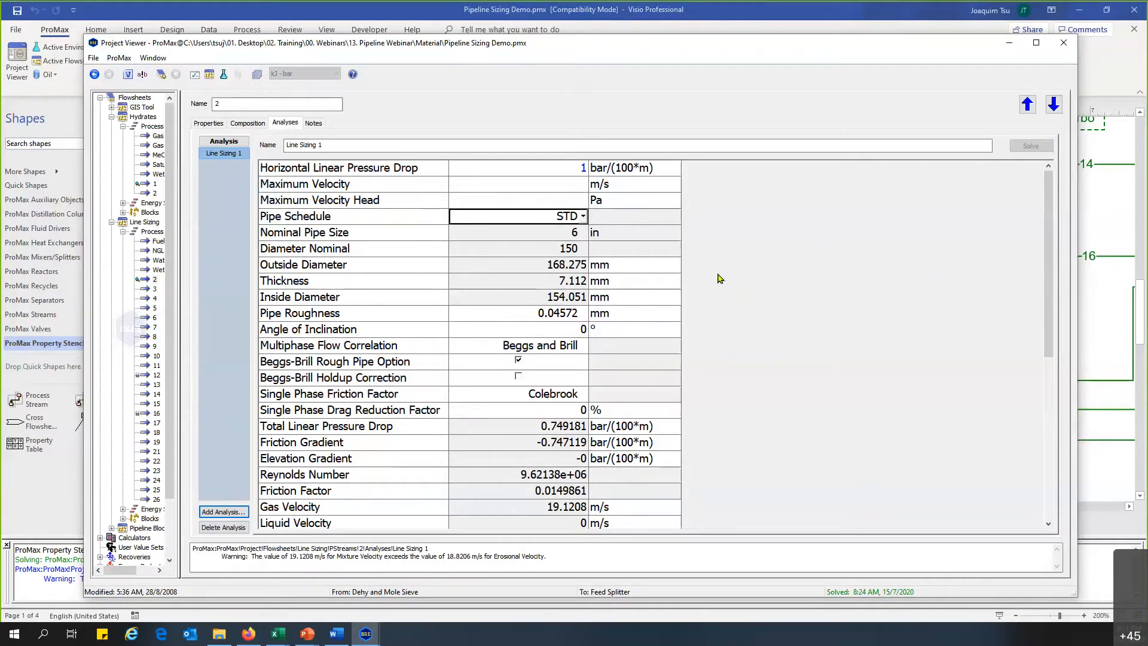
click(552, 245)
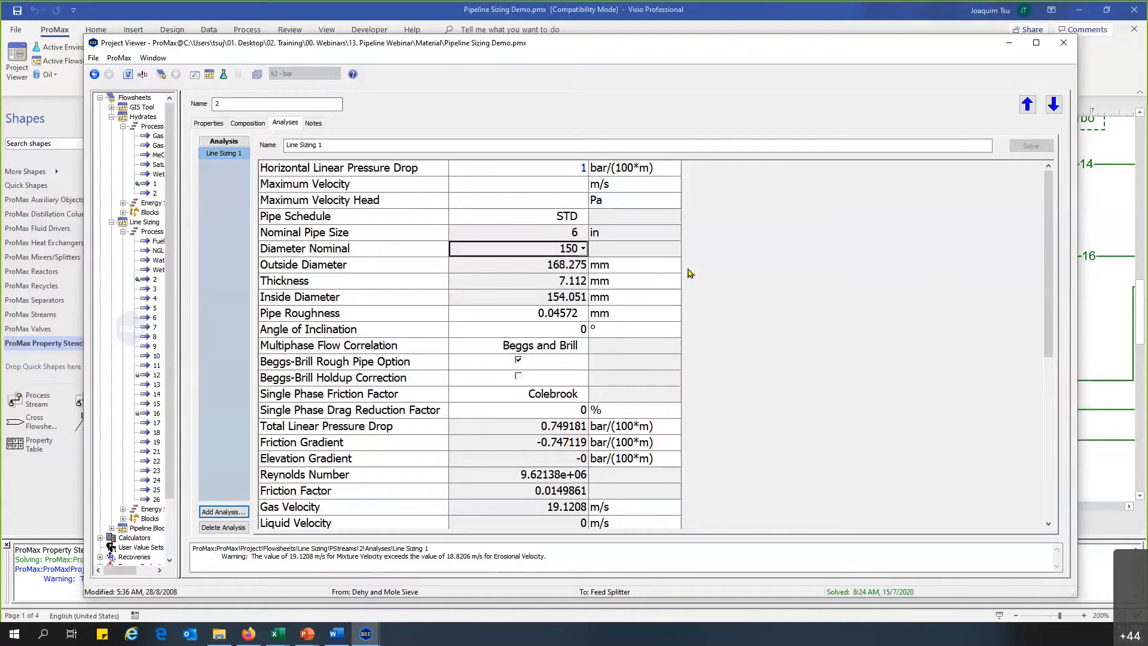
drag(316, 430, 600, 452)
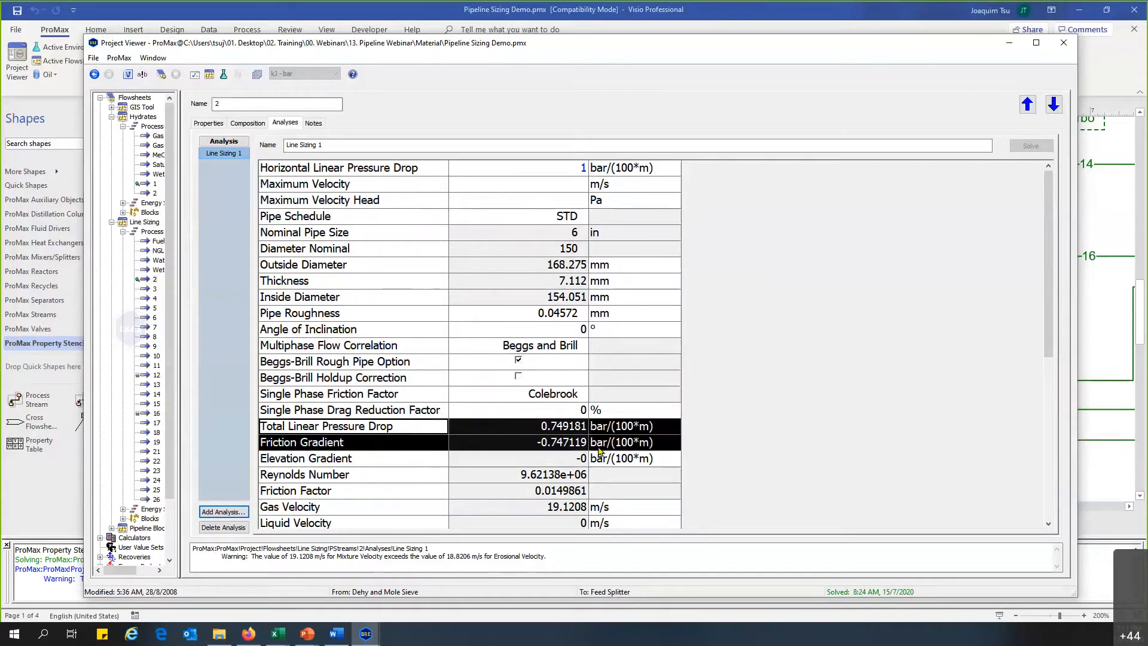
click(658, 414)
click(679, 426)
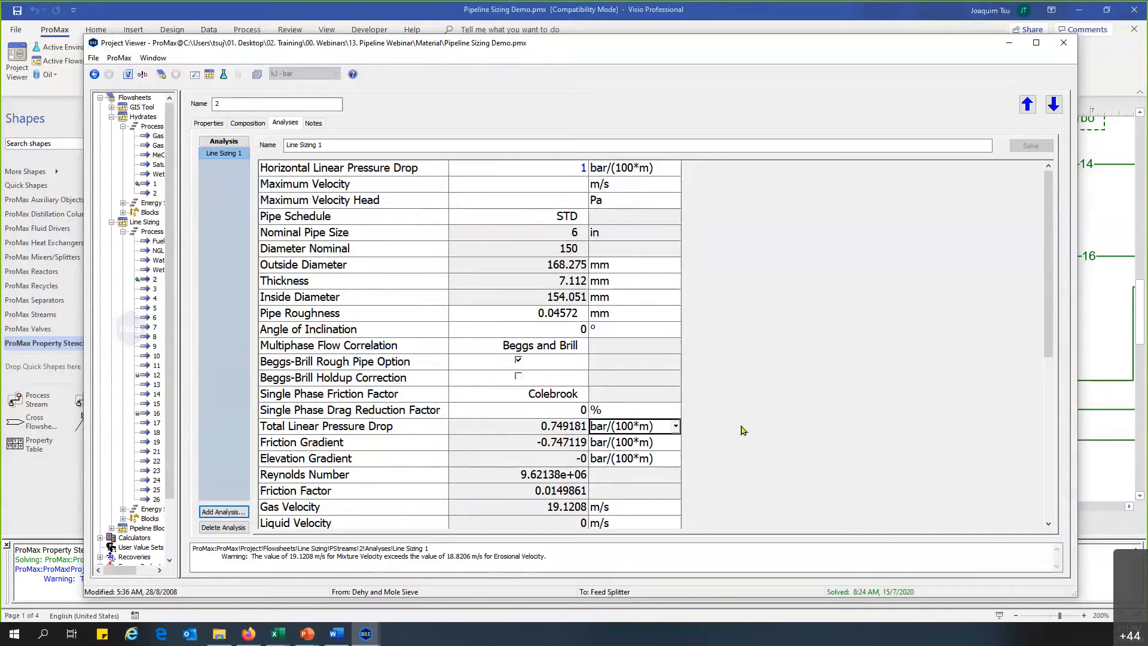
- Change the unit of the horizontal linear pressure drop to bar/(250*m)
click(554, 168)
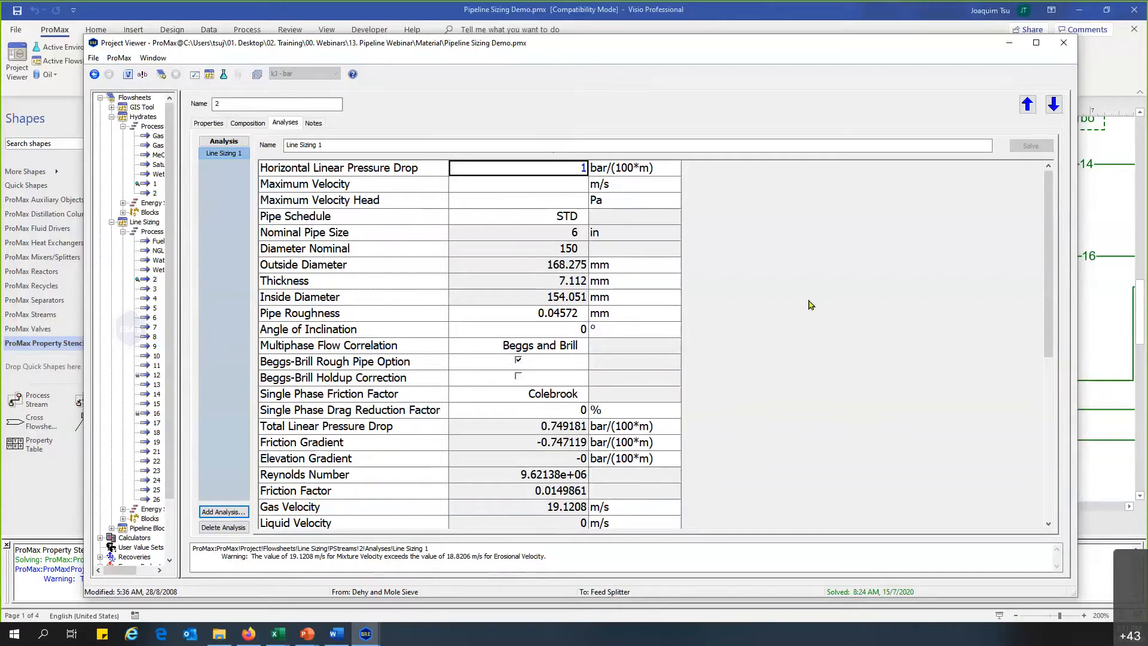
key(Tab)
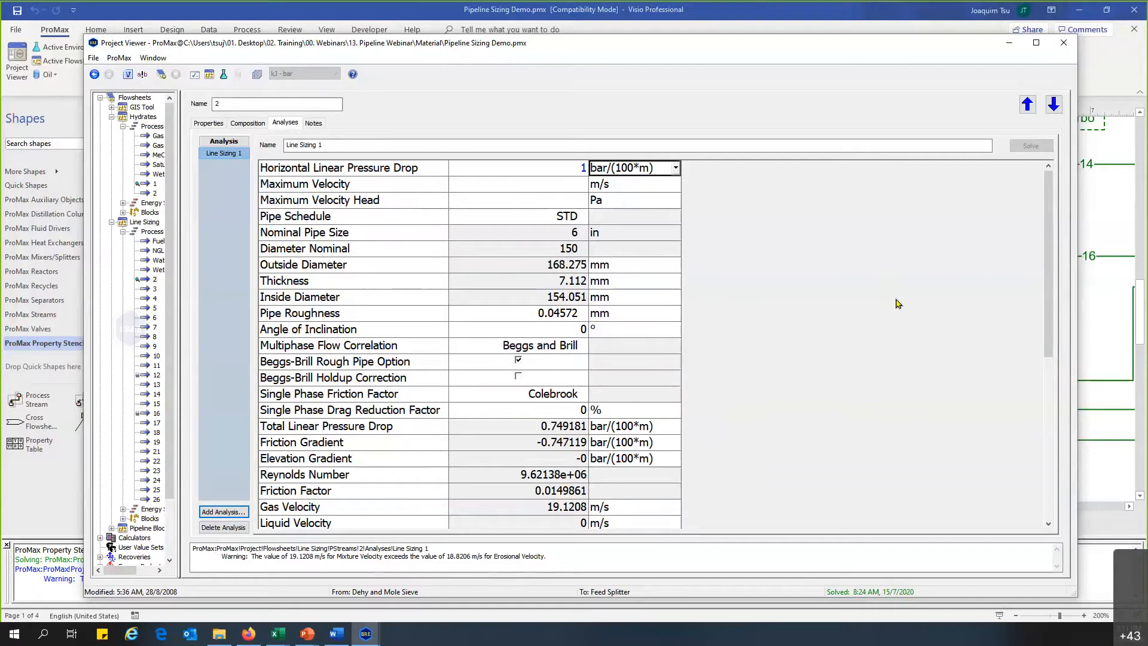
click(675, 168)
mouse_move(675, 203)
mouse_down()
mouse_move(676, 191)
mouse_move(677, 202)
mouse_up()
click(670, 243)
click(650, 185)
click(643, 172)
click(633, 168)
key(BackSpace)
key(BackSpace)
key(BackSpace)
text(250)
key(Return)
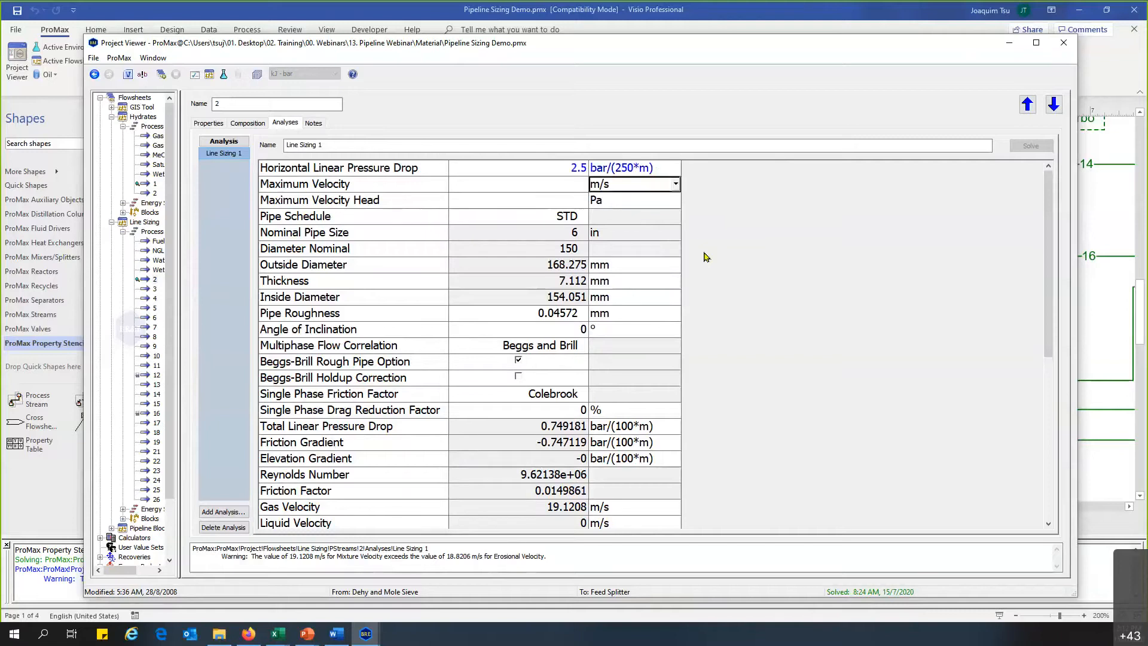
- Change the pressure part of the horizontal linear pressure drop's unit to psi, giving psi/(250*m)
click(636, 173)
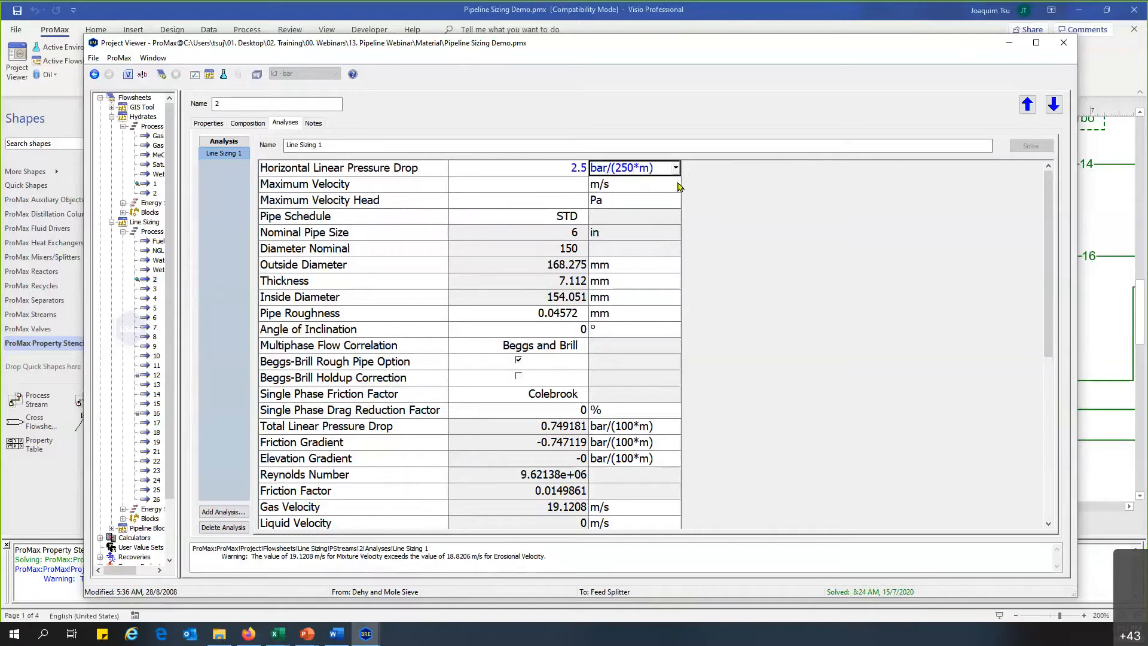
click(608, 169)
key(BackSpace)
key(BackSpace)
key(BackSpace)
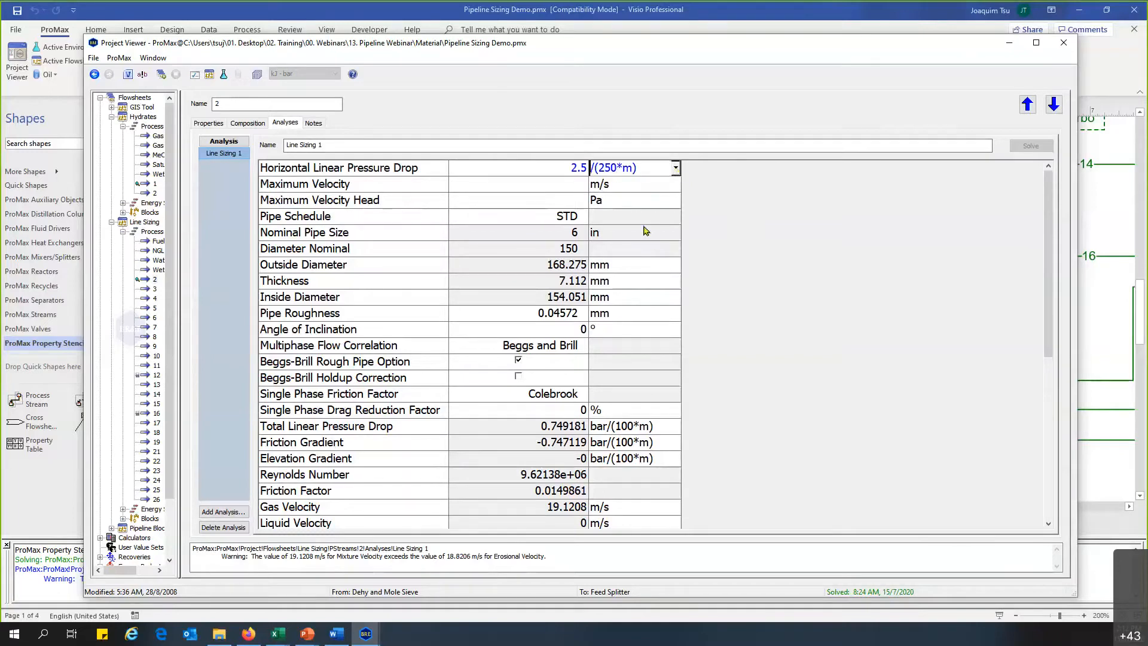
text(psi)
key(Return)
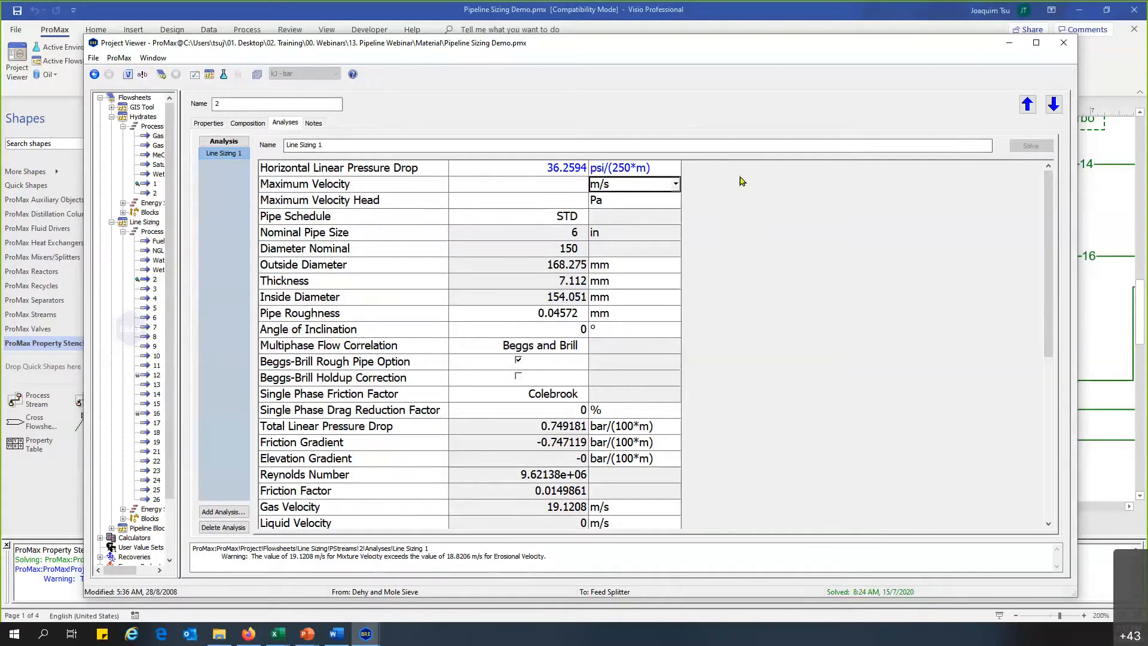
- Reset the horizontal linear pressure drop's unit to the default bar/(100*m)
key(Up)
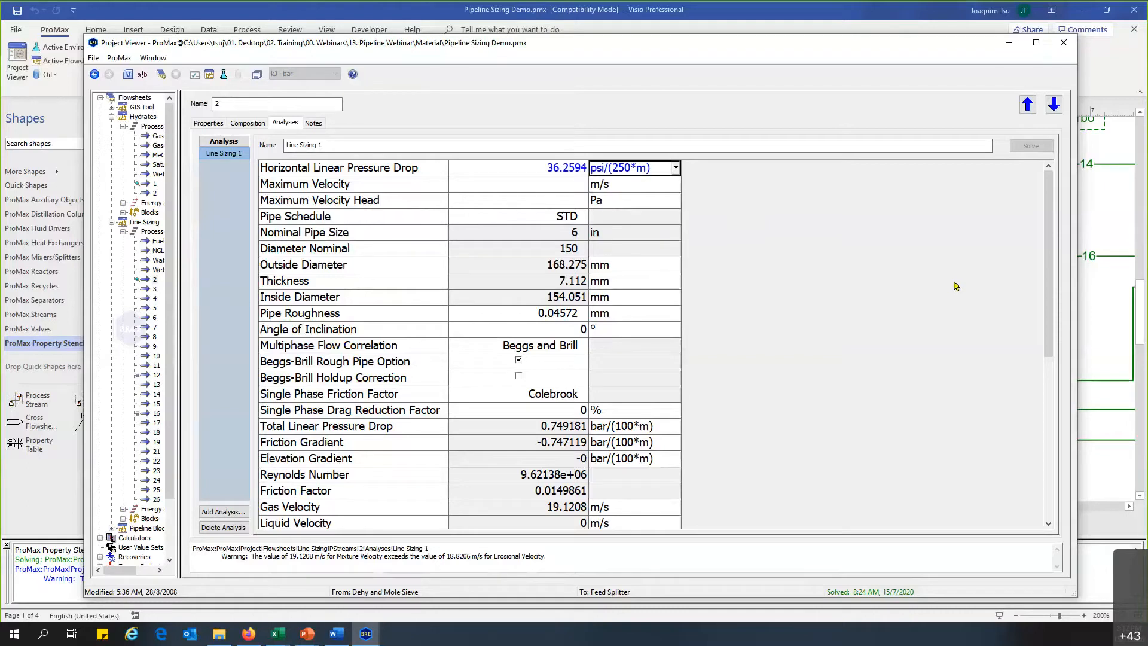
key(Delete)
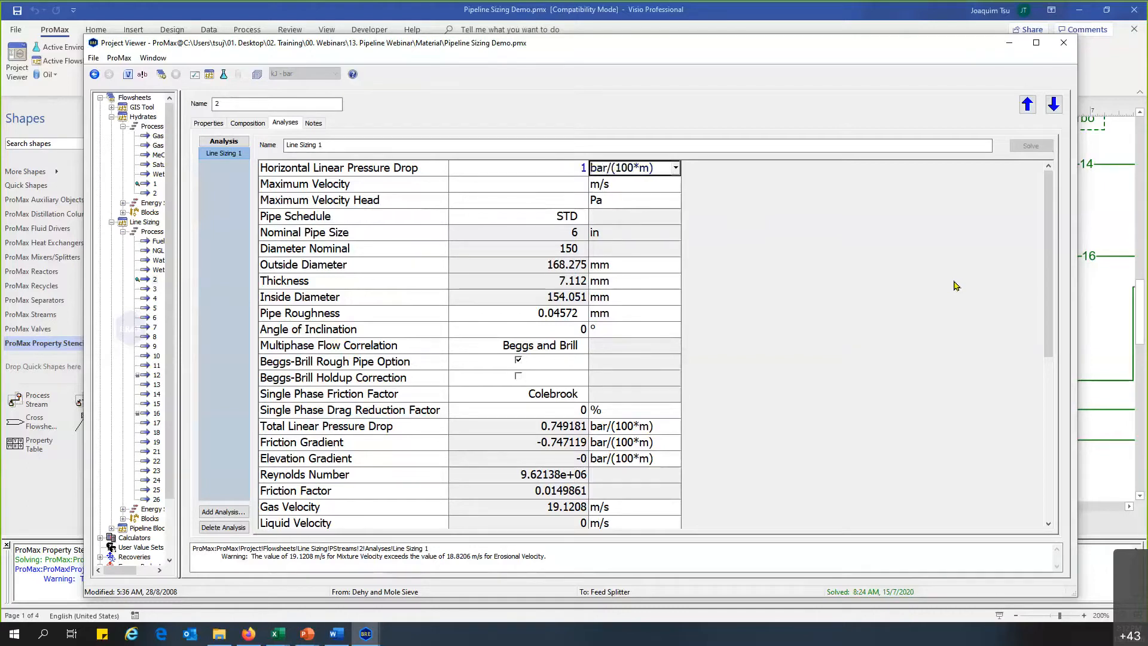
click(527, 166)
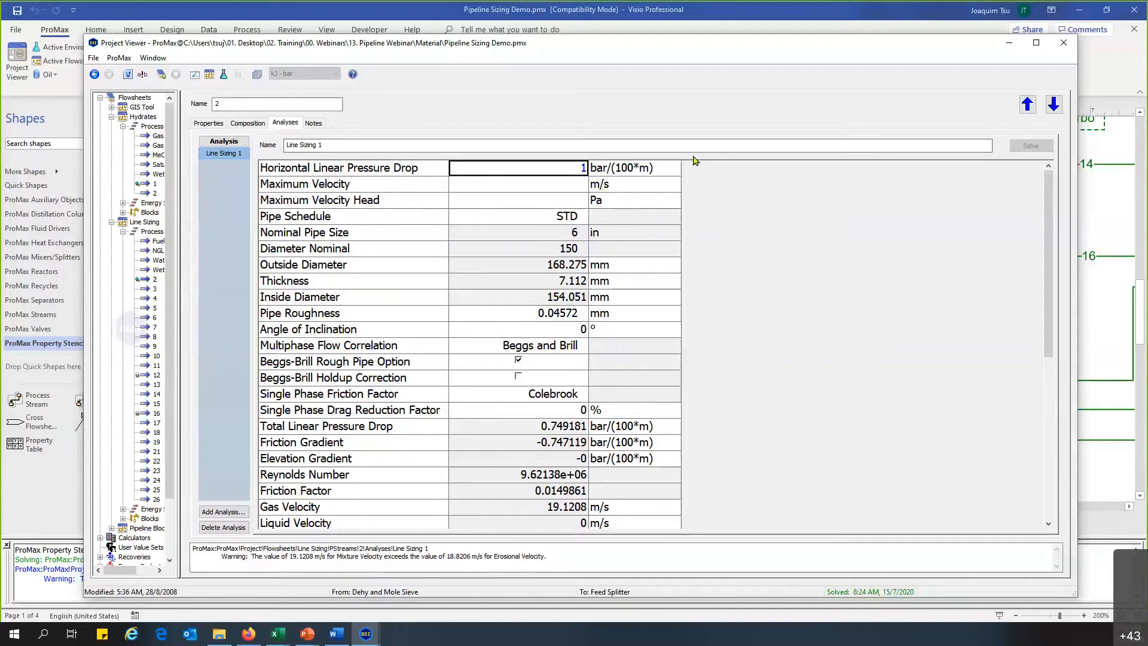
key(Tab)
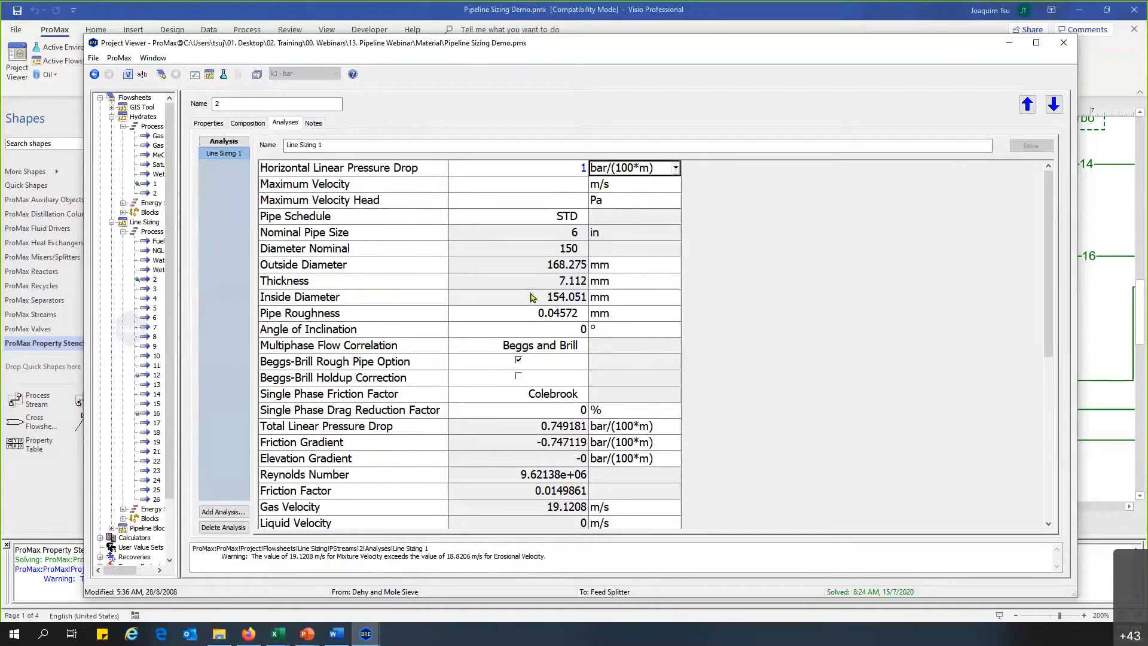
- Examine the nominal pipe size, the solver warning, the gas, mixture and erosional velocities, and the maximum velocity input
click(529, 233)
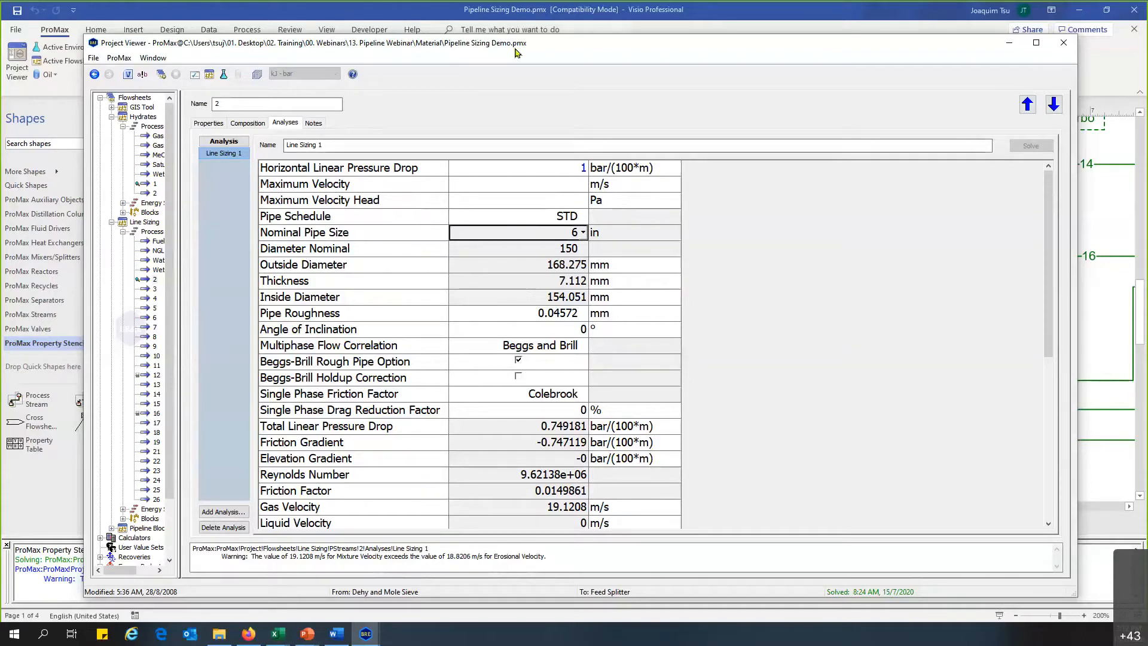
drag(544, 42, 573, 31)
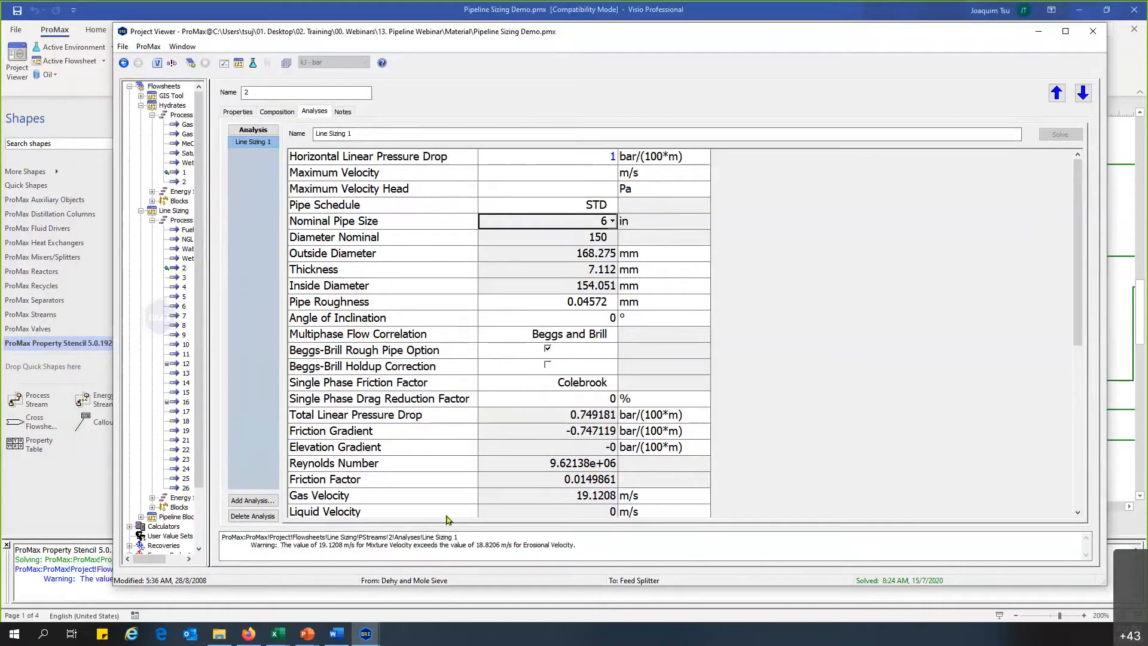
drag(687, 32, 971, 57)
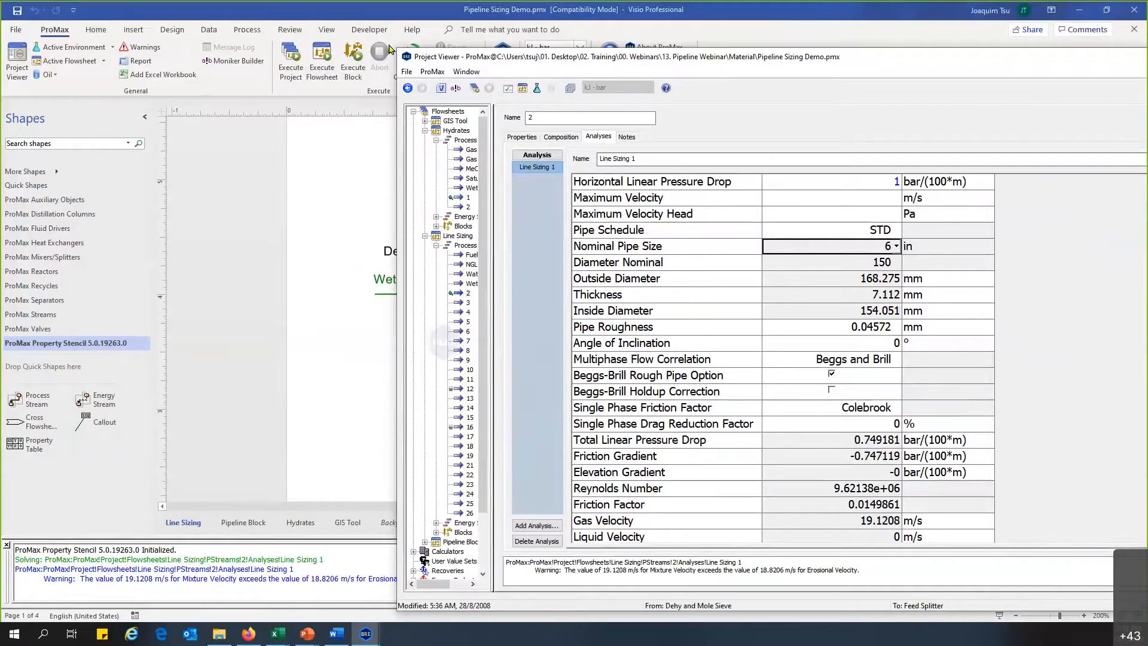
drag(514, 57, 183, 39)
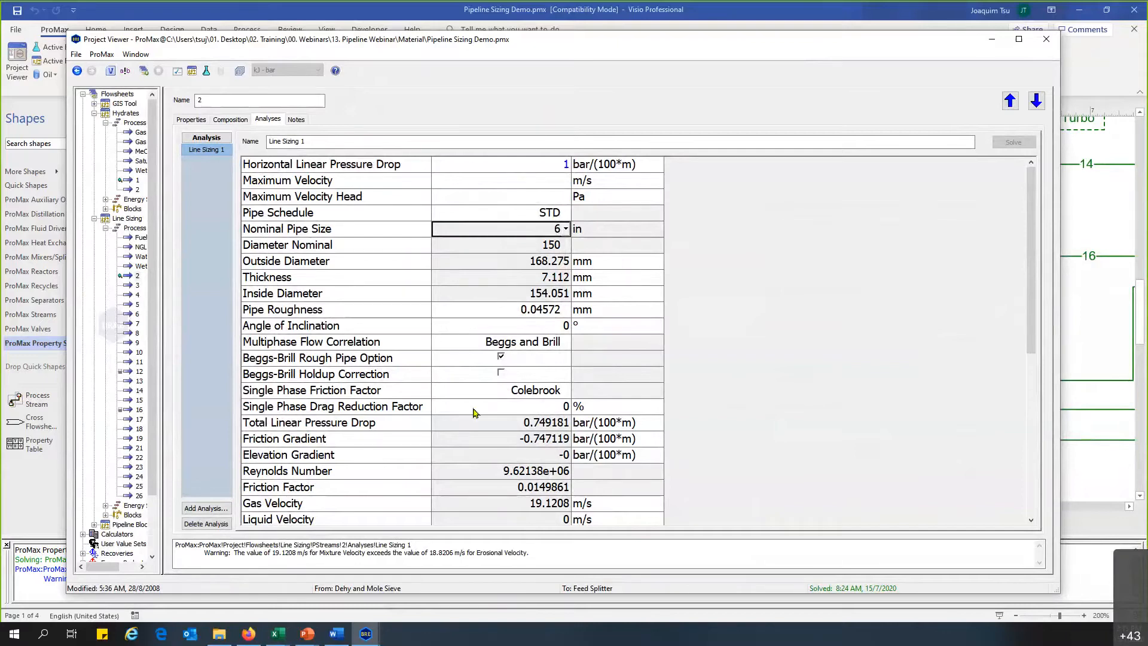
click(400, 280)
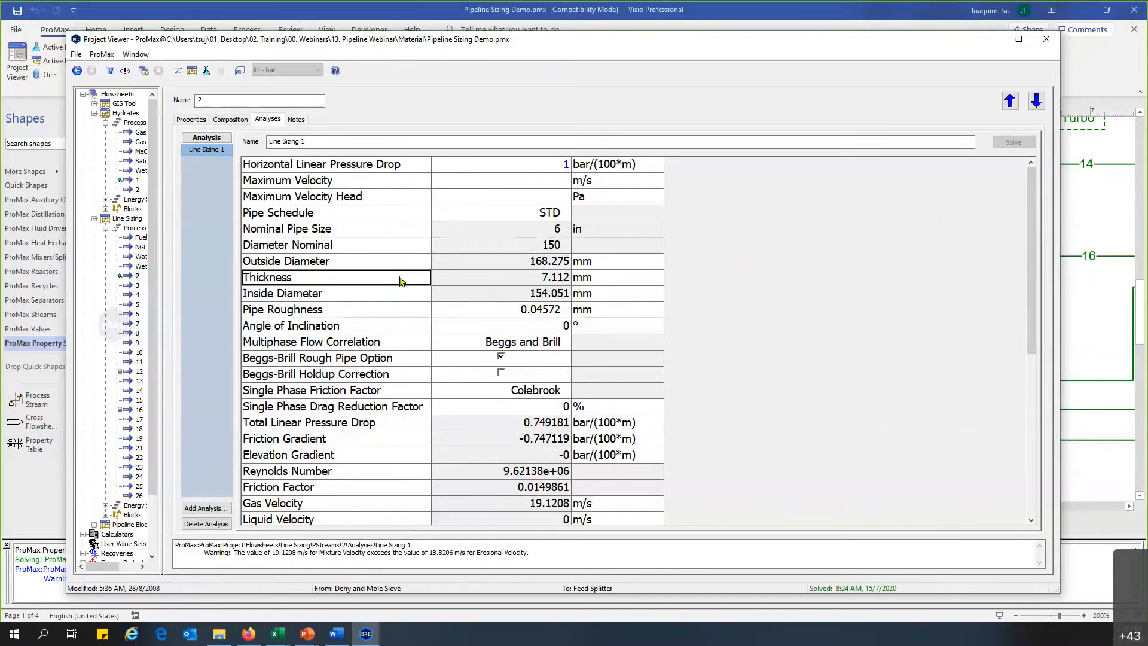
scroll(397, 279, down, 3)
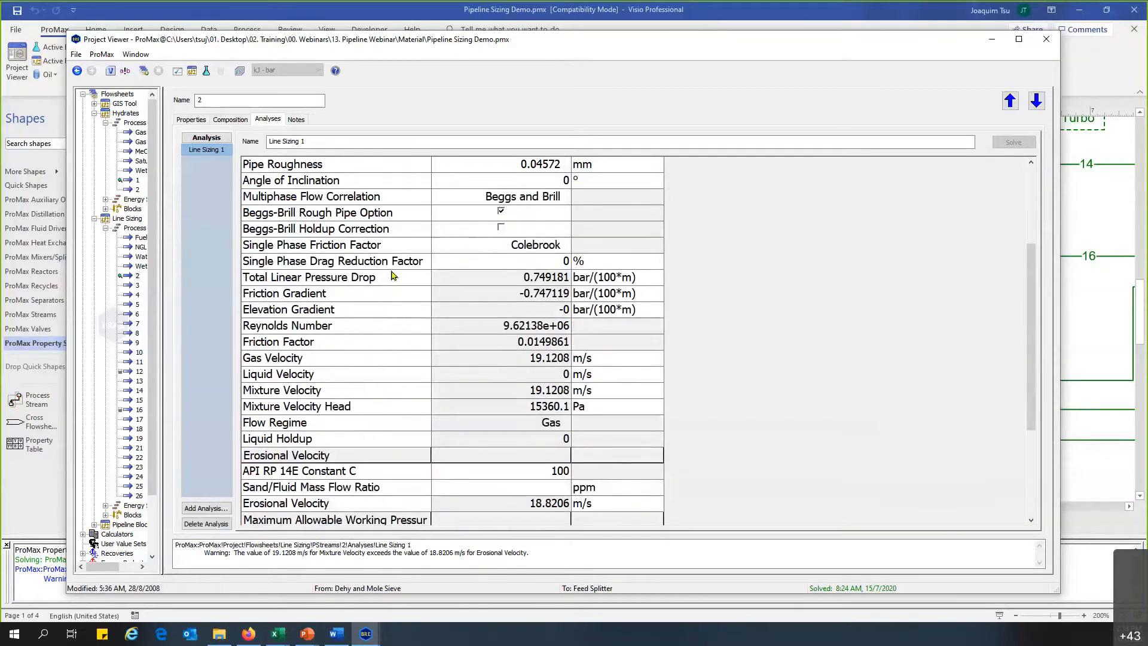
scroll(389, 292, up, 3)
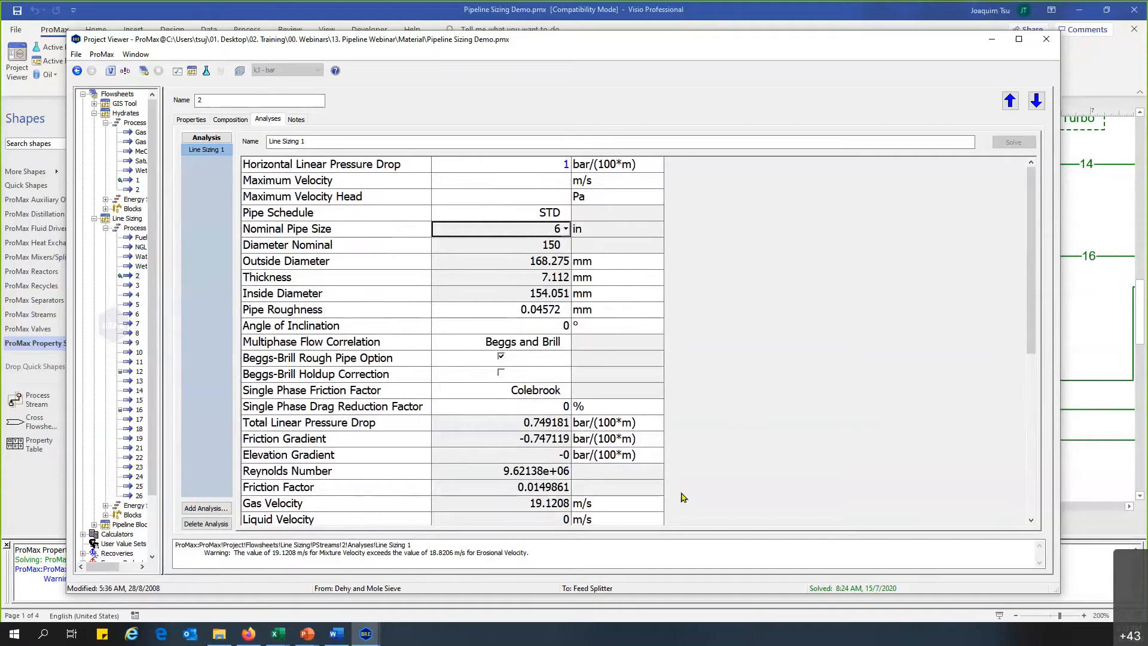
click(308, 186)
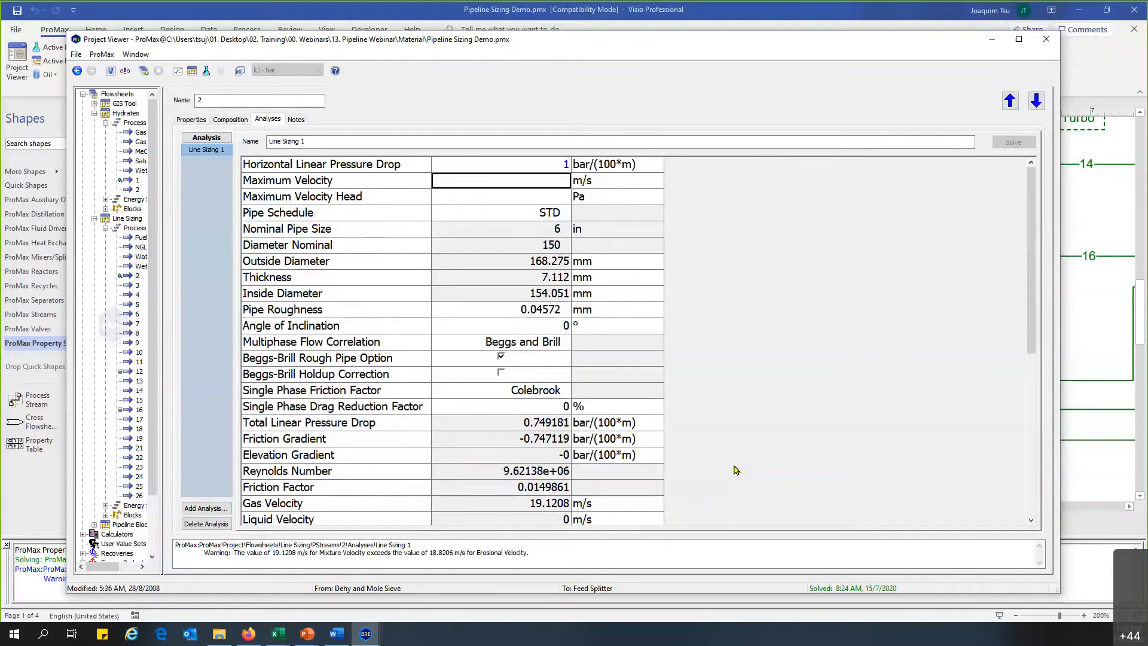
- Set the Line Sizing maximum velocity to 15 m/s and solve the analysis
text(15)
key(Return)
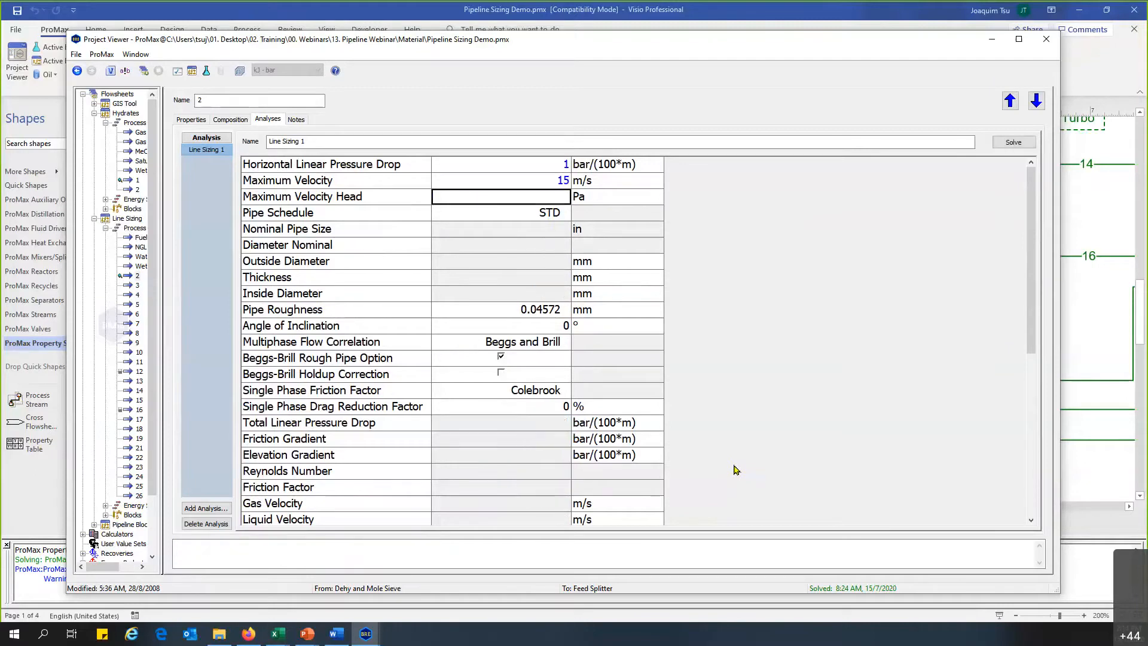
click(1013, 142)
- Examine the nominal pipe size, total linear pressure drop, gas and erosional velocities, solver warning and maximum velocity limit
click(323, 230)
click(504, 230)
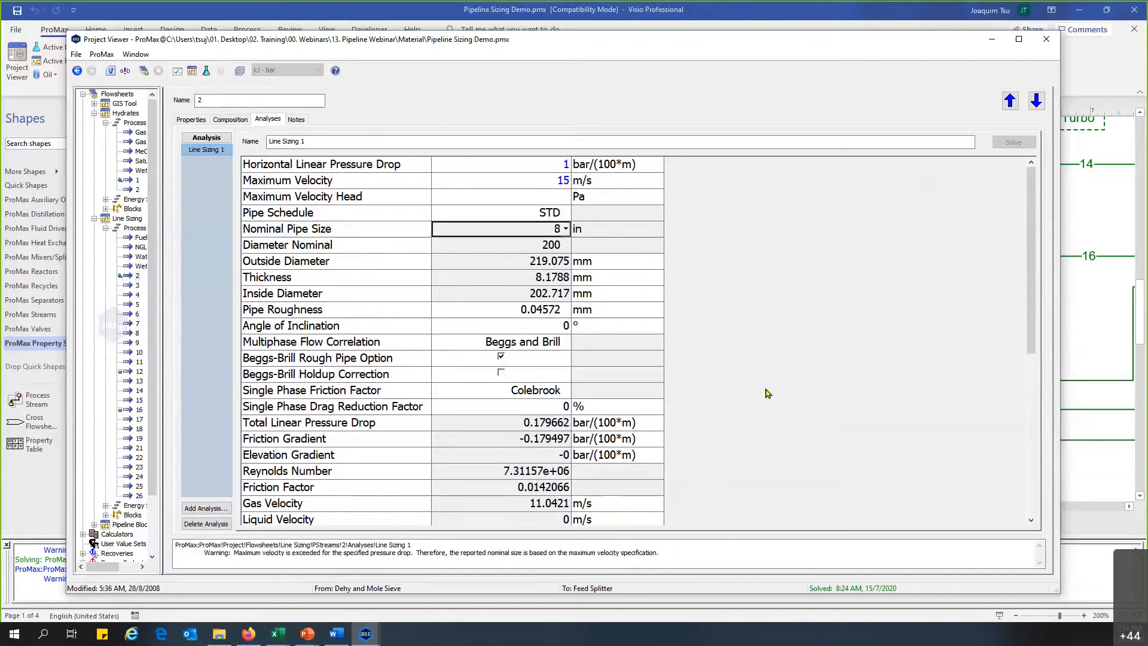
click(392, 247)
key(Tab)
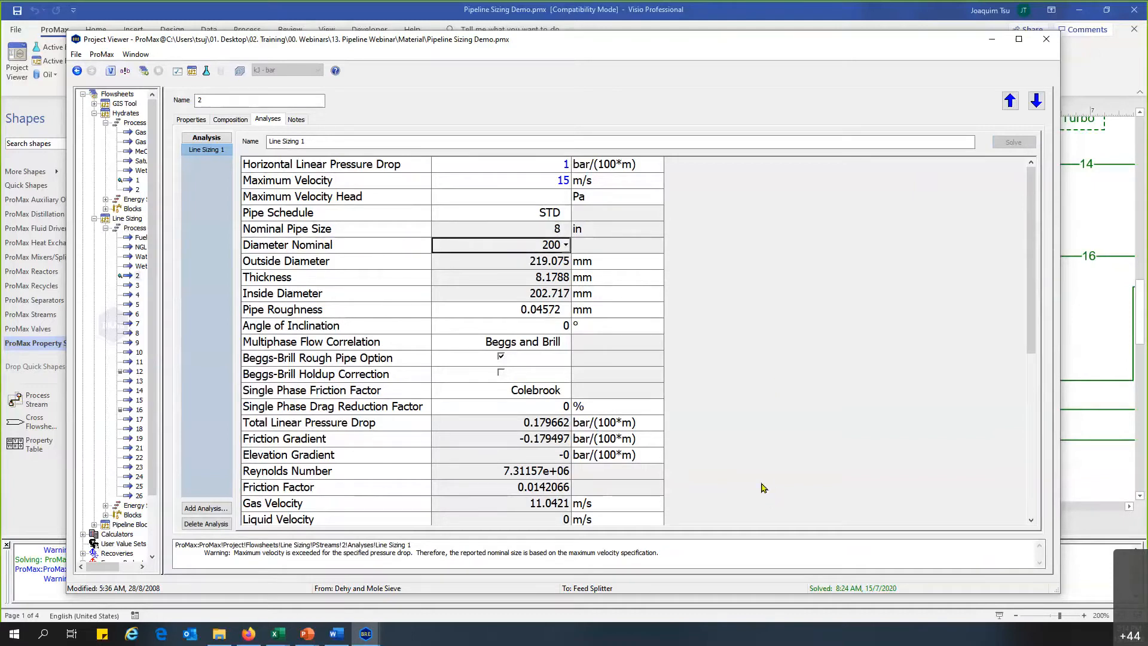
click(531, 421)
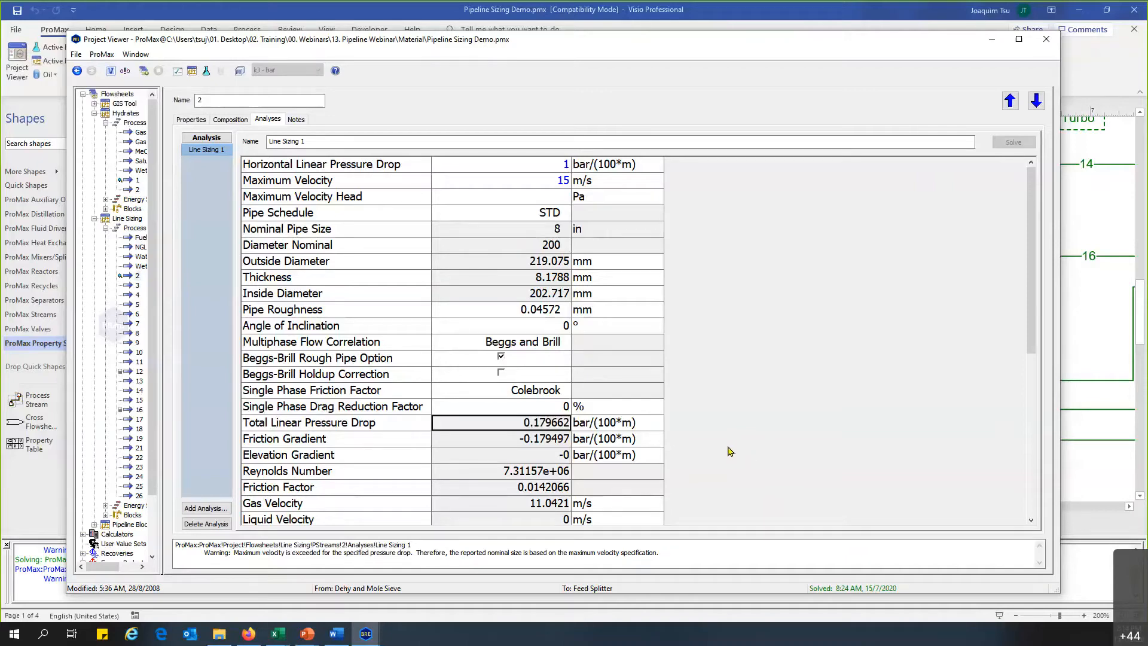
scroll(721, 459, down, 1)
scroll(721, 459, up, 1)
scroll(721, 458, down, 3)
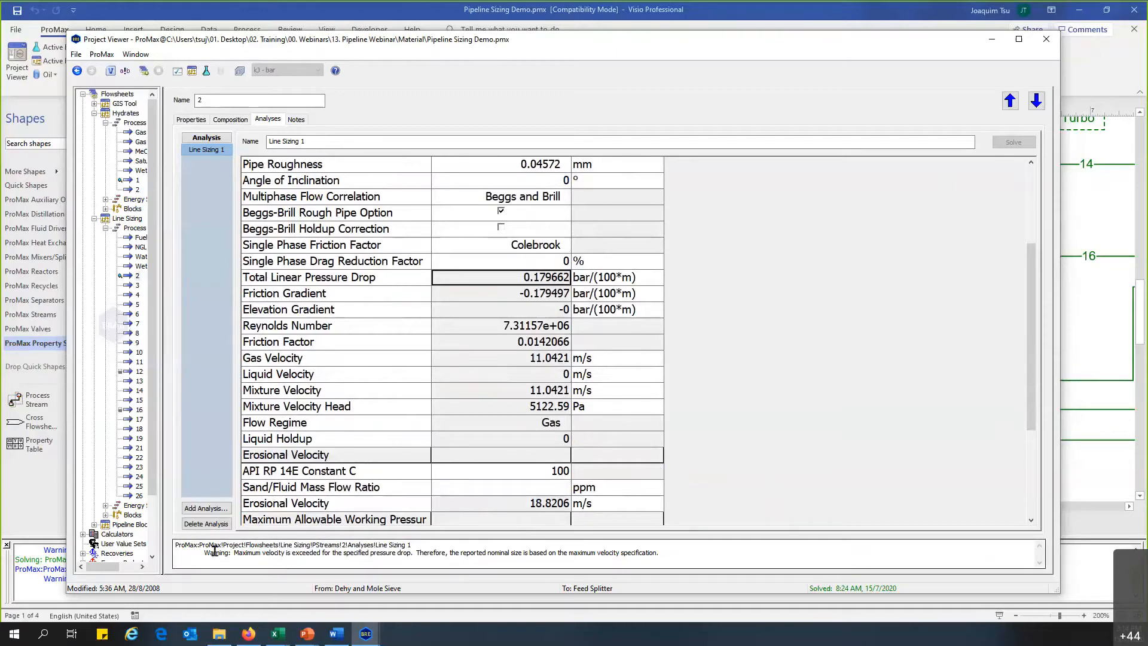
scroll(349, 402, up, 3)
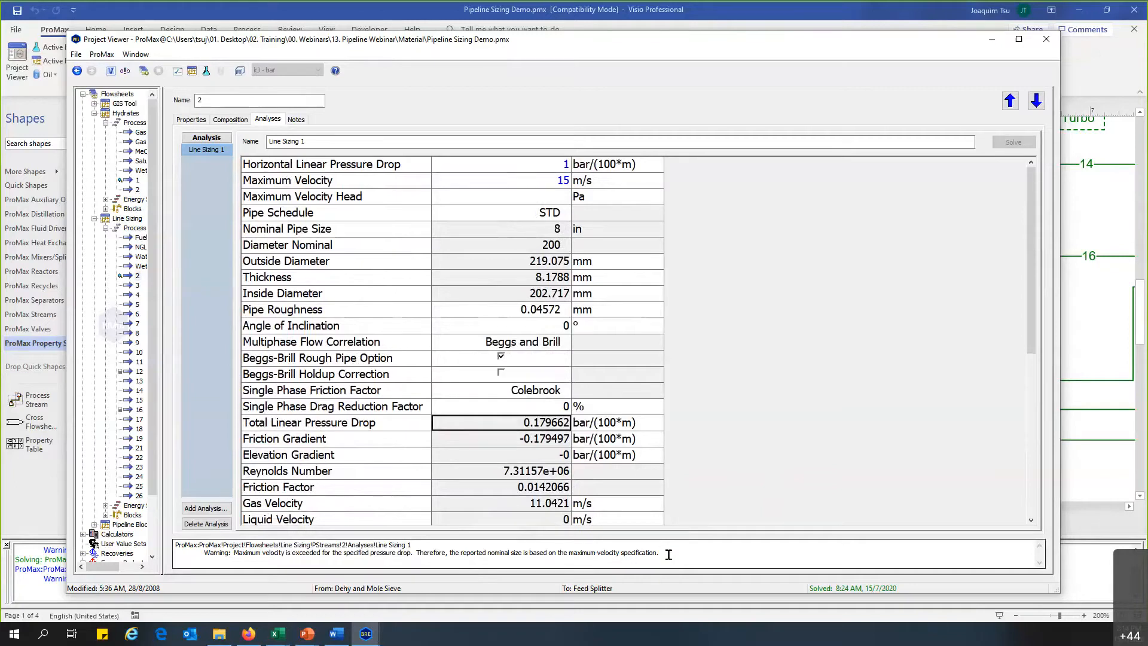
click(528, 182)
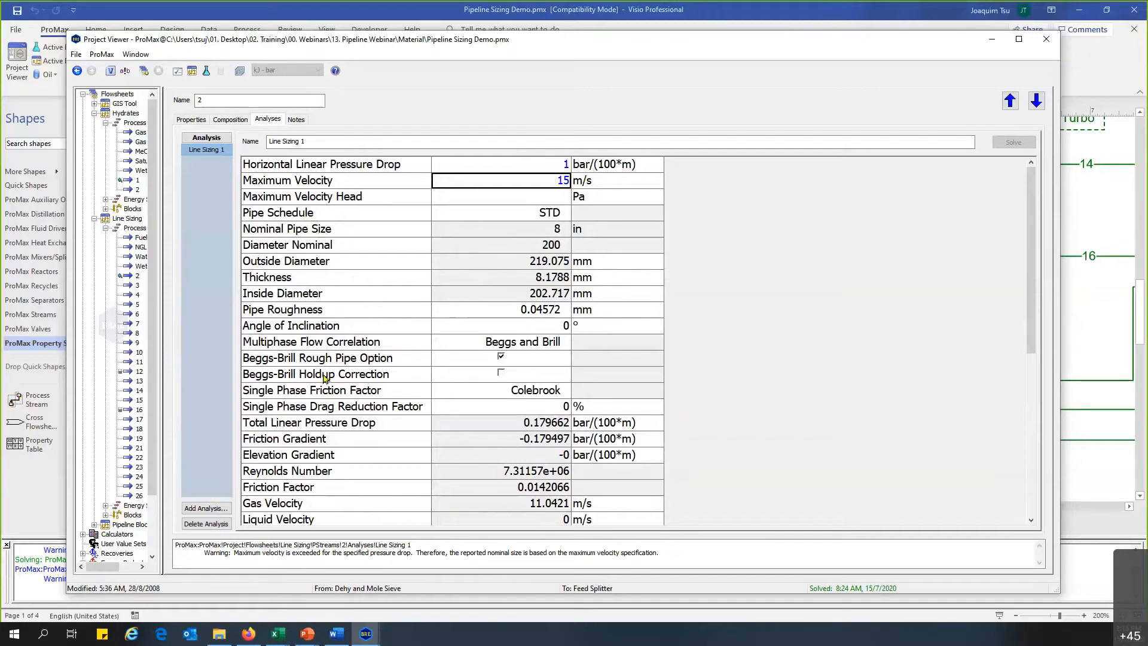
- Set the sand/fluid mass flow ratio to 30 ppm and re-solve, checking the erosional velocity warning against the maximum velocity input
scroll(323, 377, down, 4)
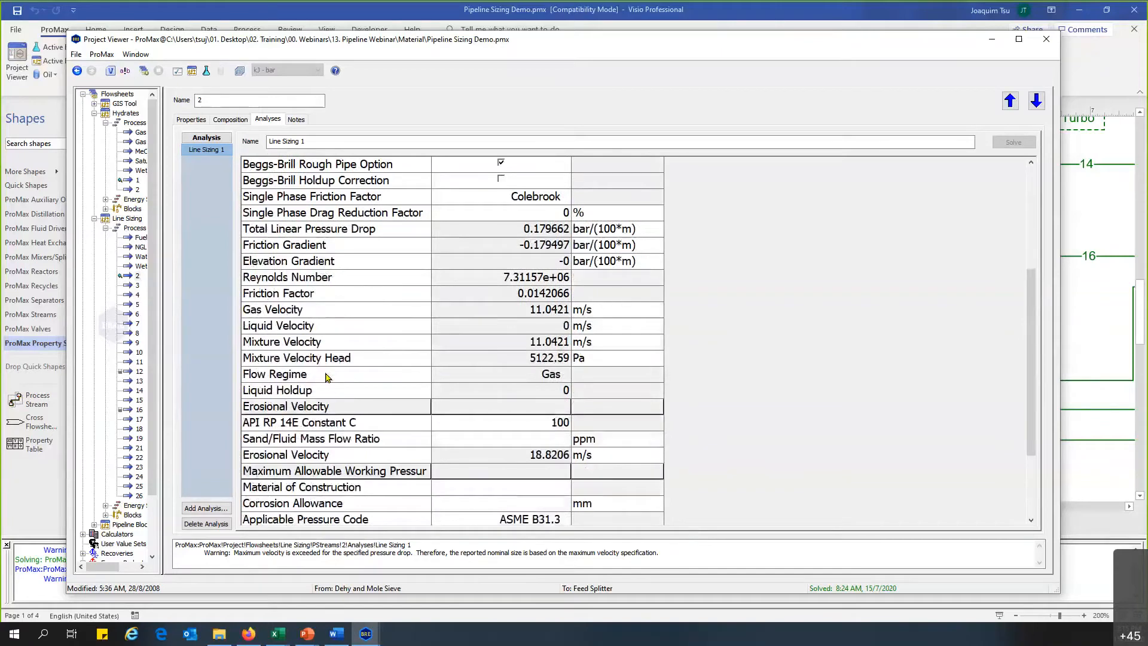
scroll(326, 376, down, 2)
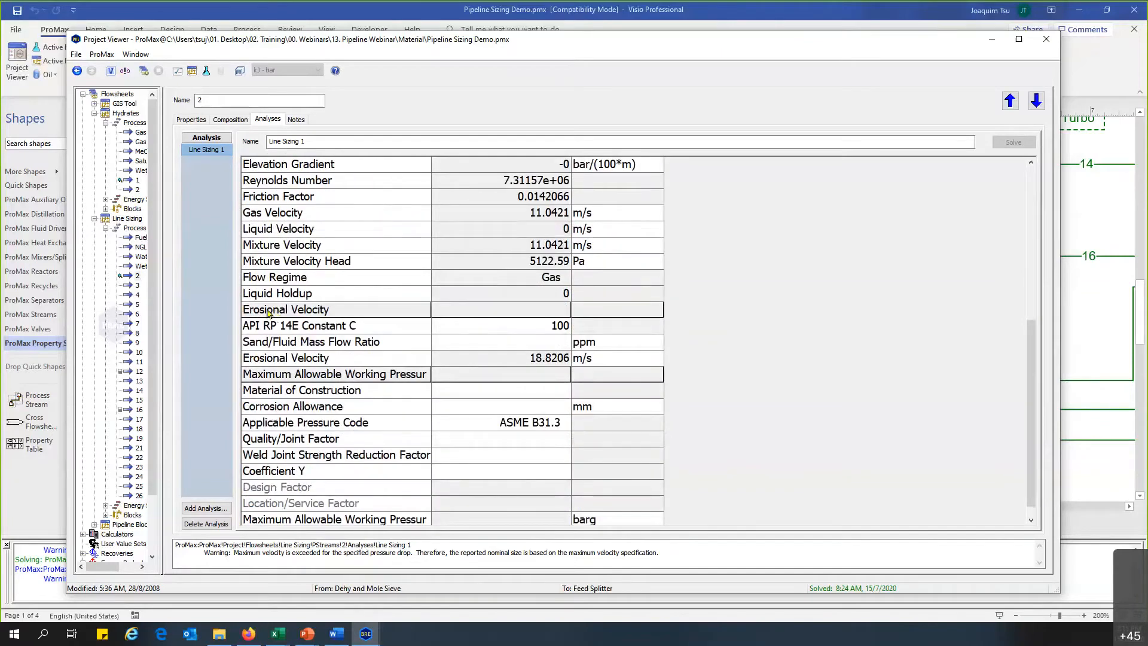
click(258, 342)
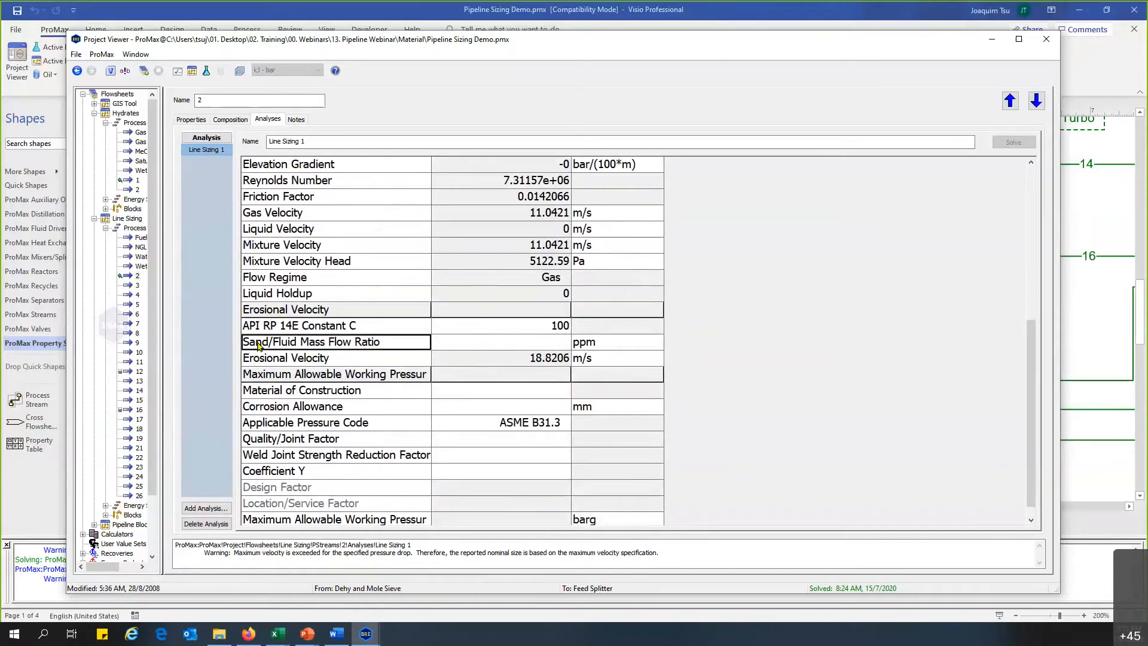
click(491, 350)
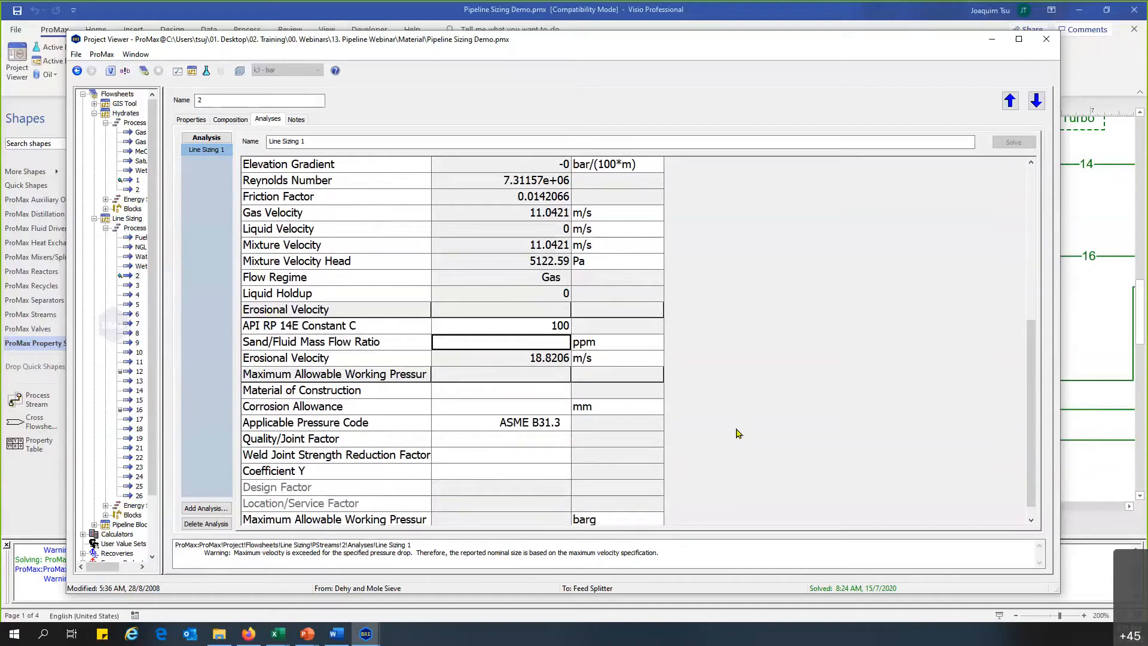
text(30)
key(Return)
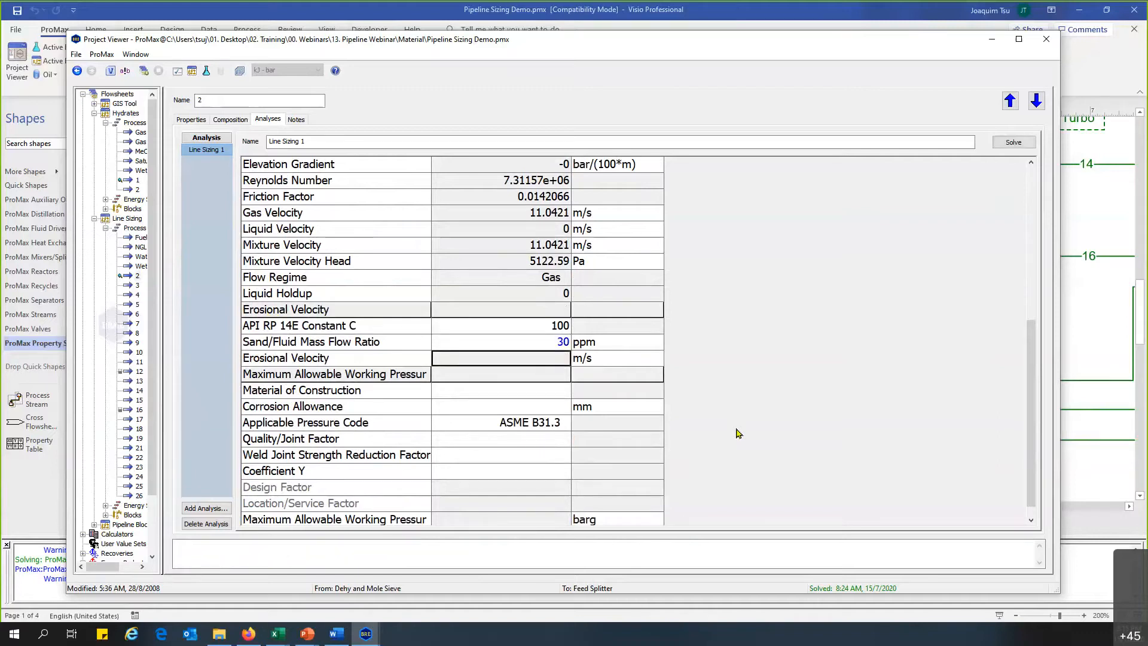
click(1013, 142)
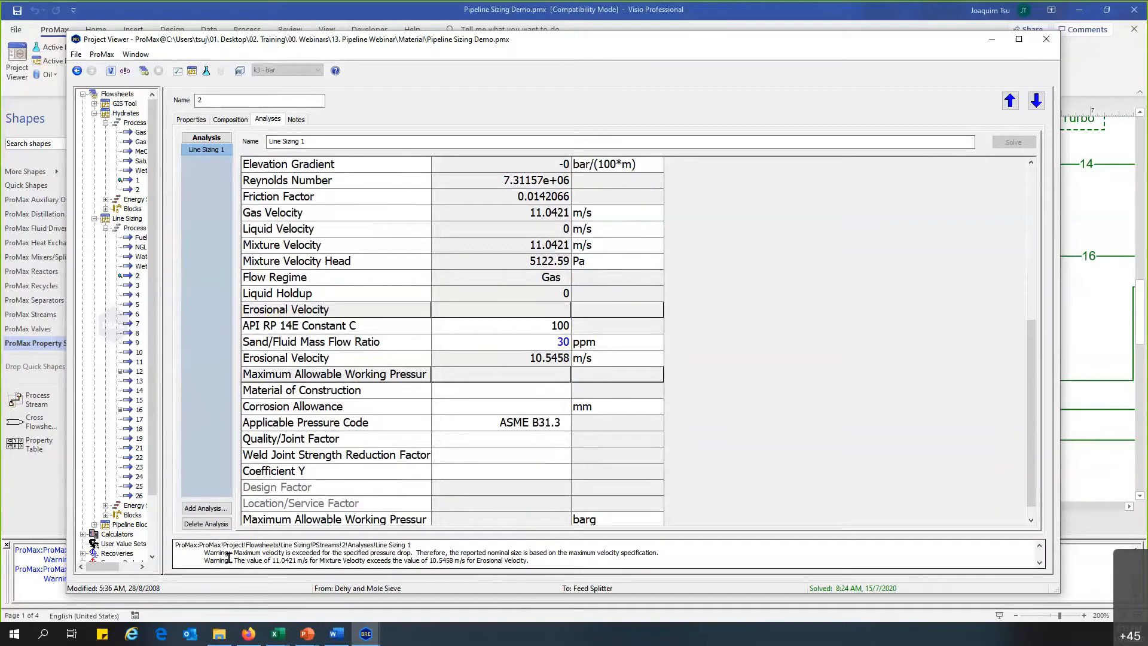
mouse_move(233, 557)
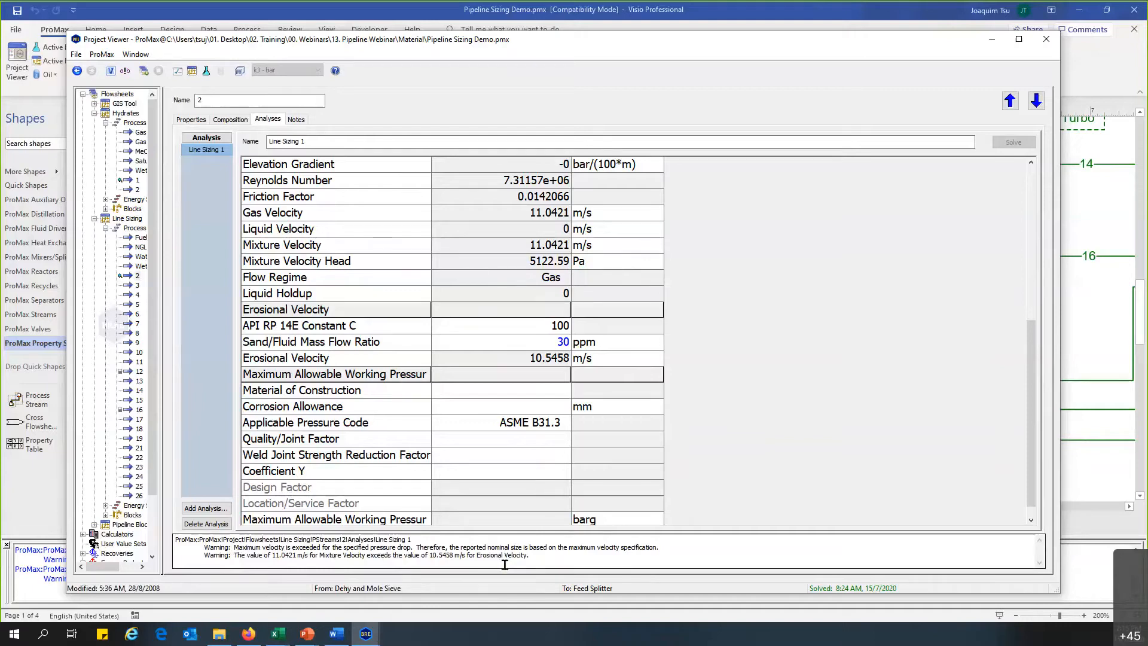
scroll(504, 564, up, 1)
scroll(578, 262, up, 6)
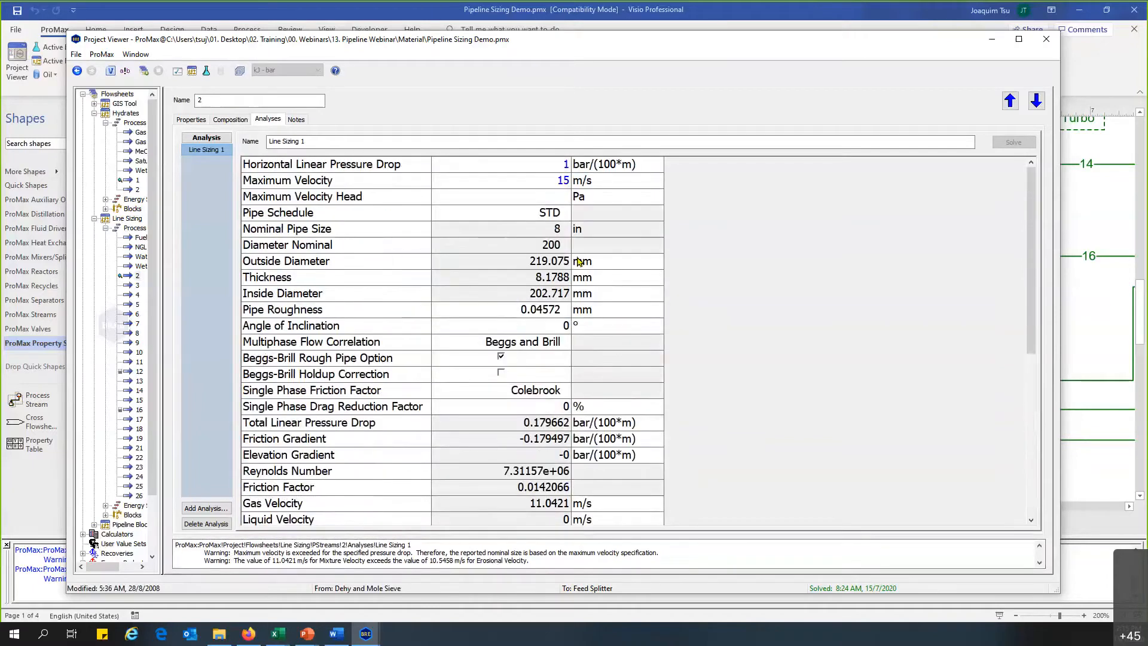
click(502, 180)
click(367, 185)
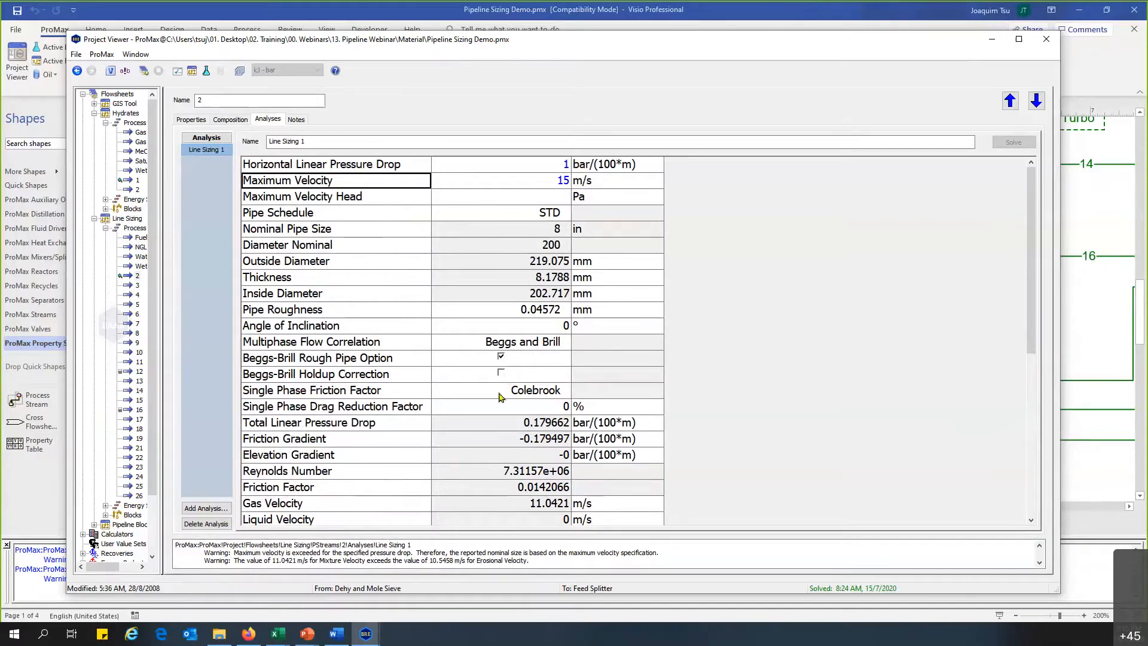
- Open the material of construction selection, enlarge its window and browse the listed steels and ferrous alloys
scroll(502, 397, down, 6)
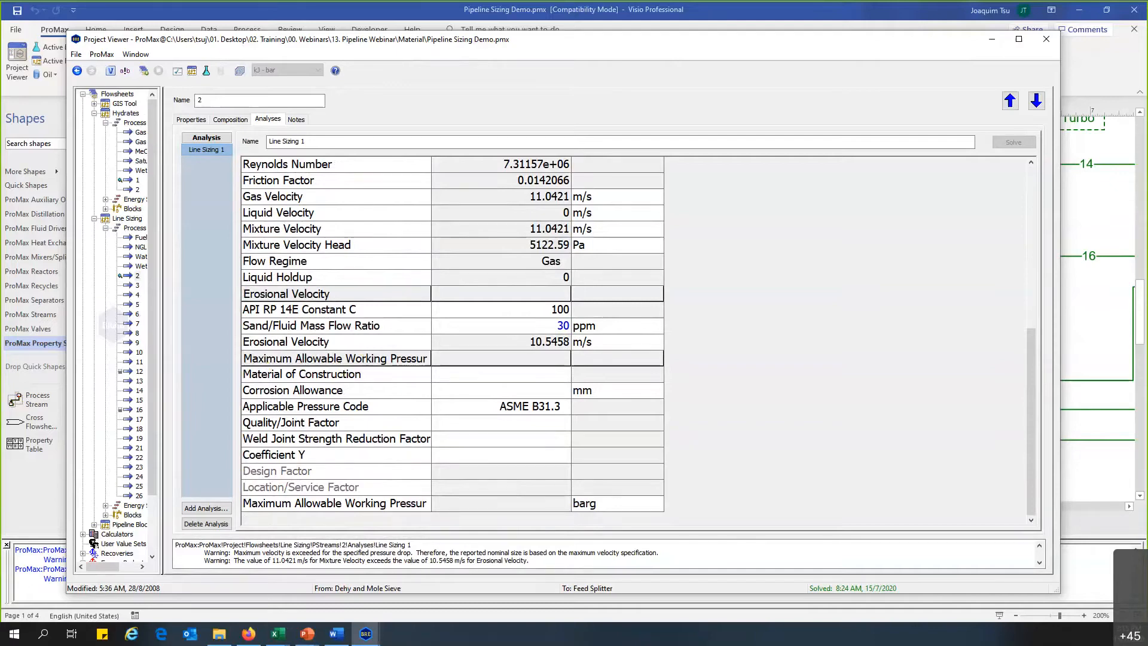
click(520, 377)
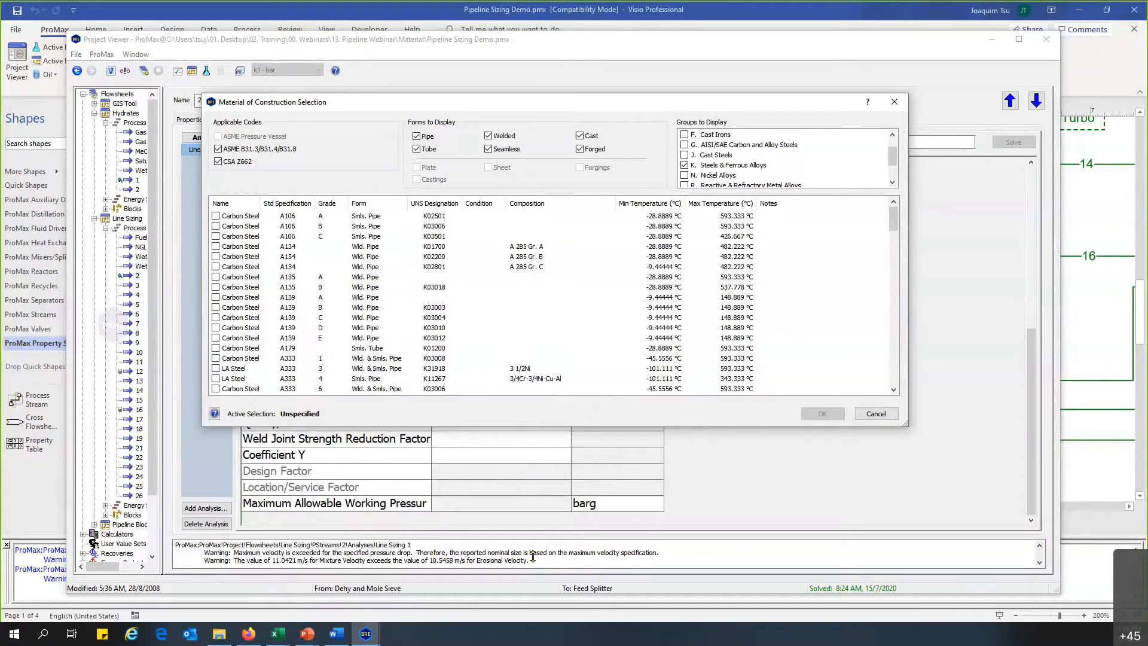
drag(532, 557, 532, 555)
scroll(350, 323, down, 5)
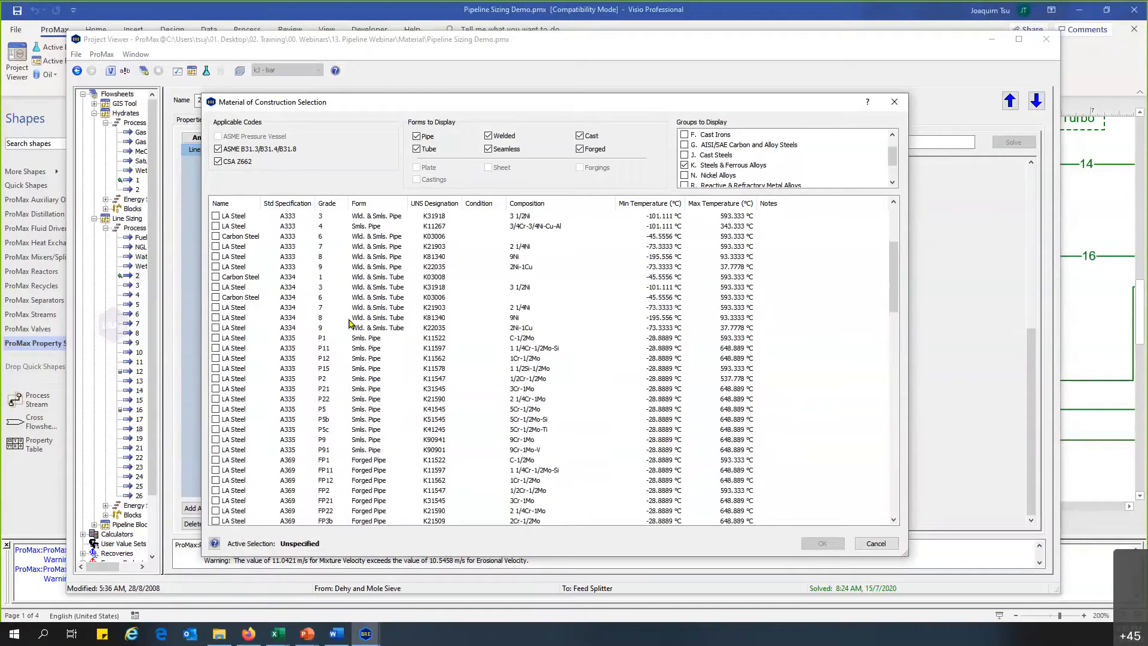
scroll(349, 323, down, 15)
- Limit the displayed material groups to Stainless Steels, with Steels & Ferrous Alloys turned off
click(724, 138)
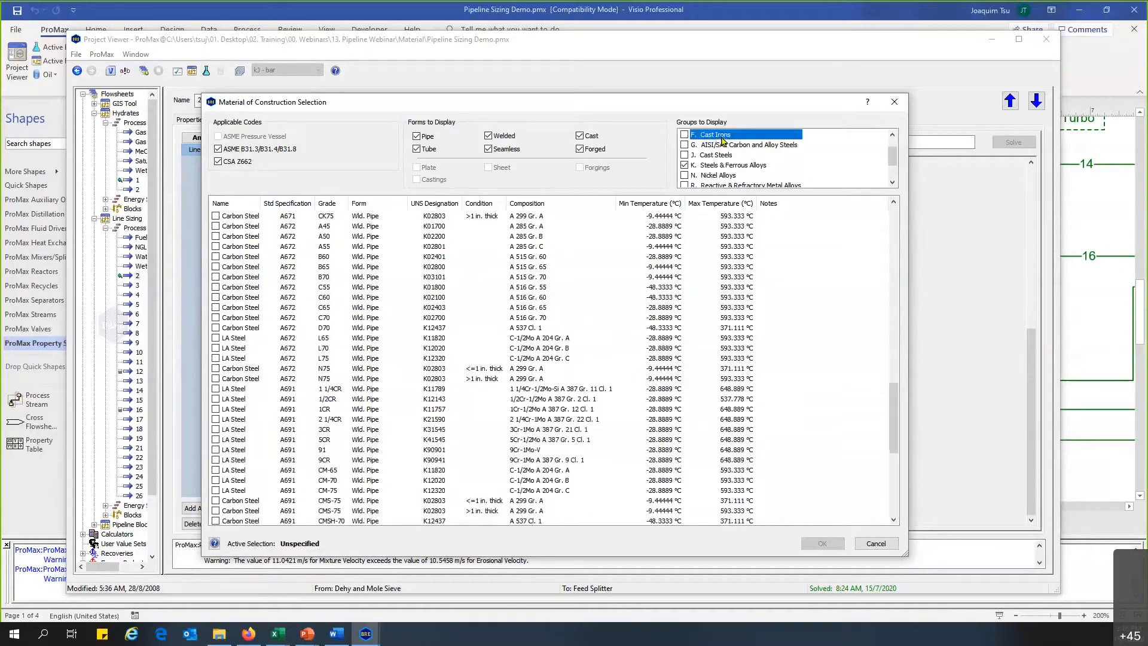
key(Down)
key(Down)
key(Down)
key(Down)
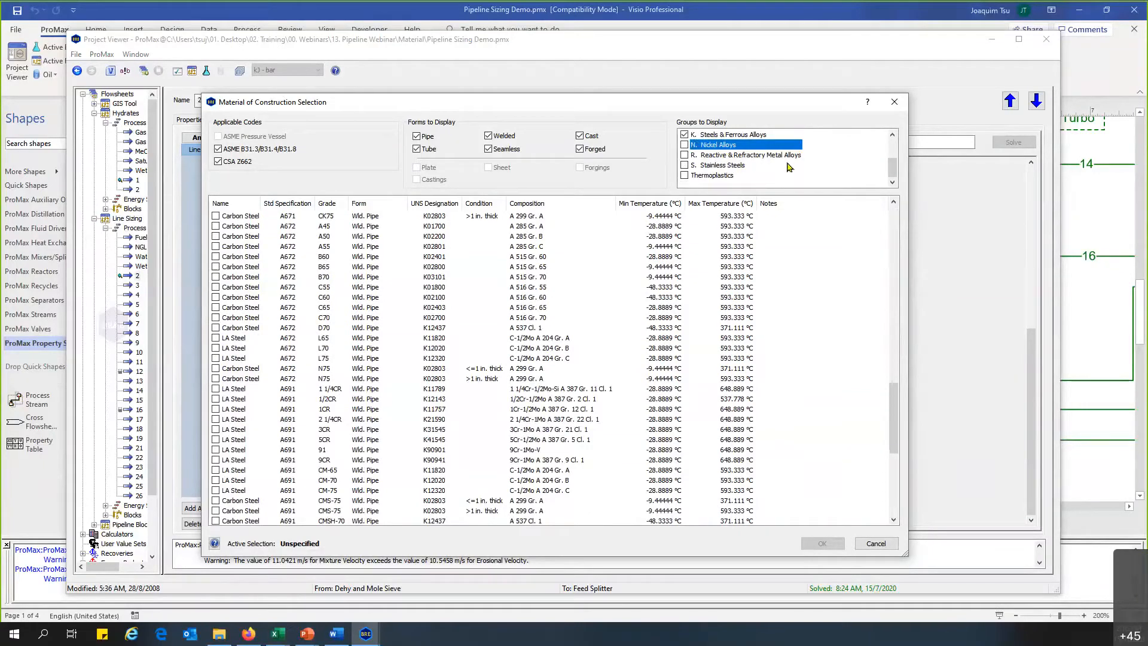
click(685, 135)
click(684, 165)
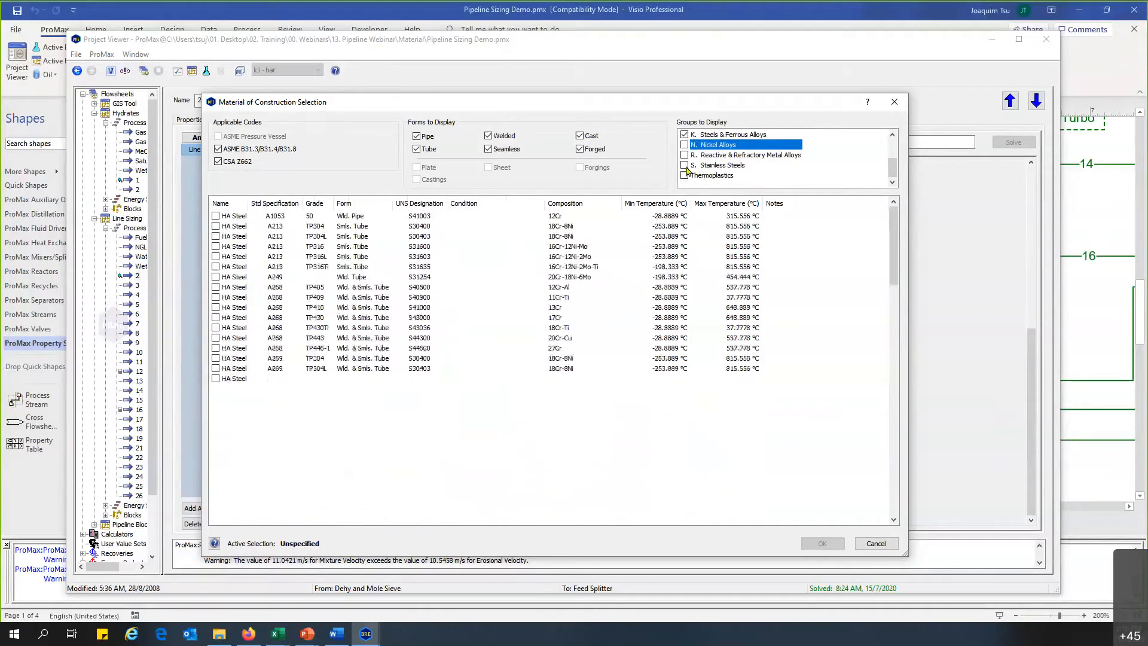
key(Down)
key(Down)
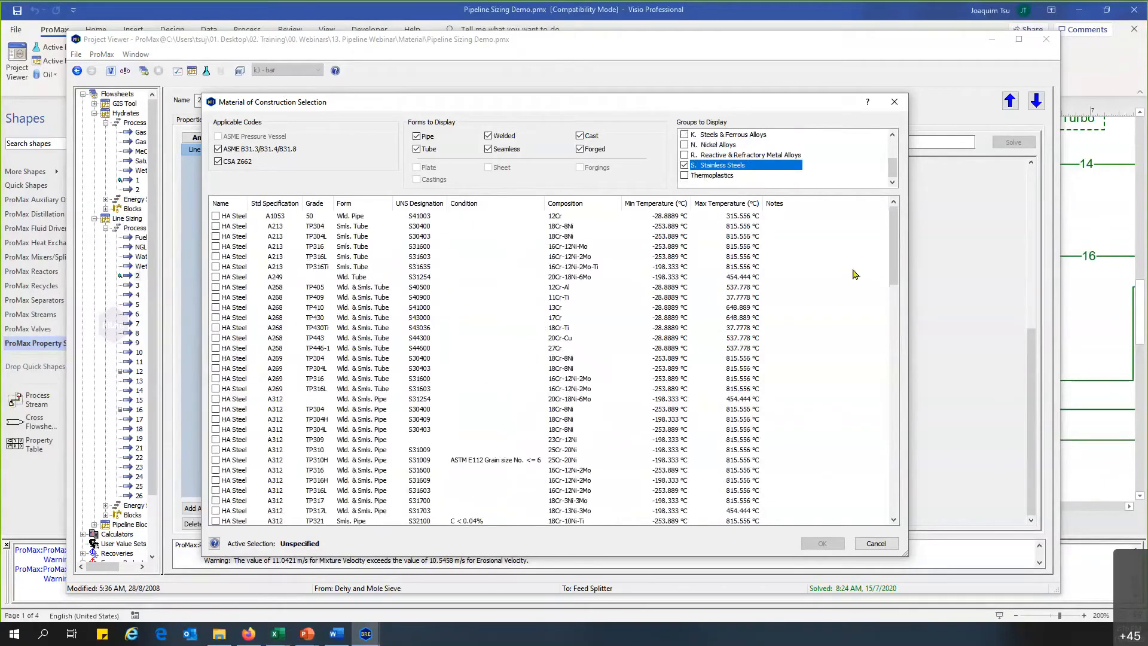
- Choose HA Steel A312 TP316 welded and seamless pipe, S31600, as the material of construction
scroll(421, 325, down, 3)
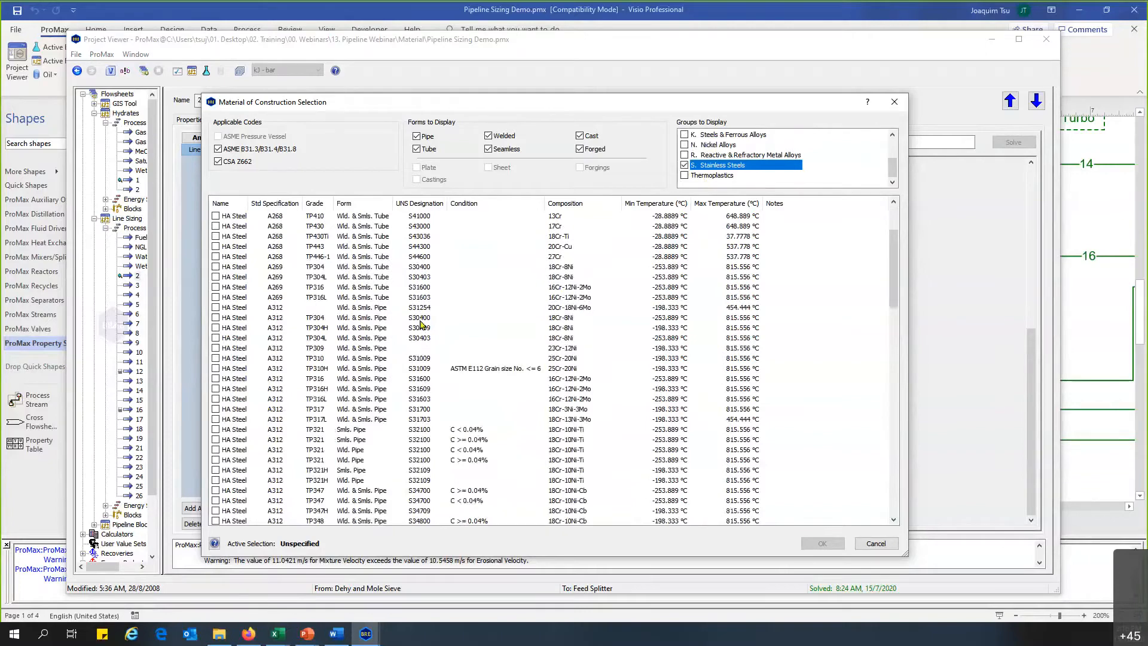
scroll(421, 325, down, 2)
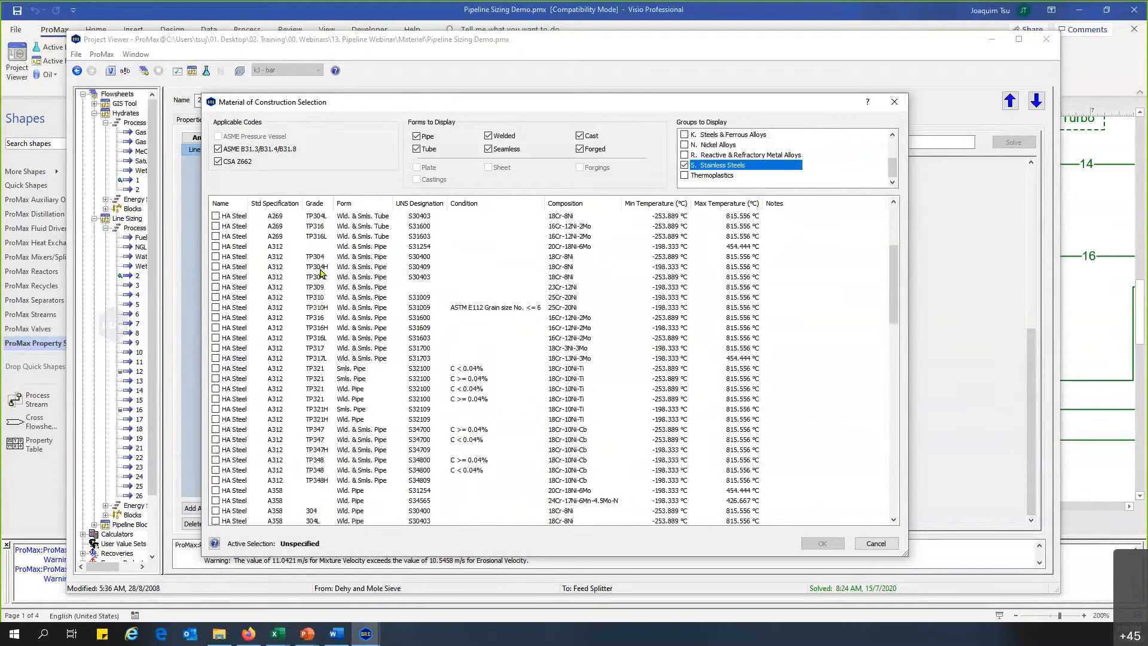
click(265, 318)
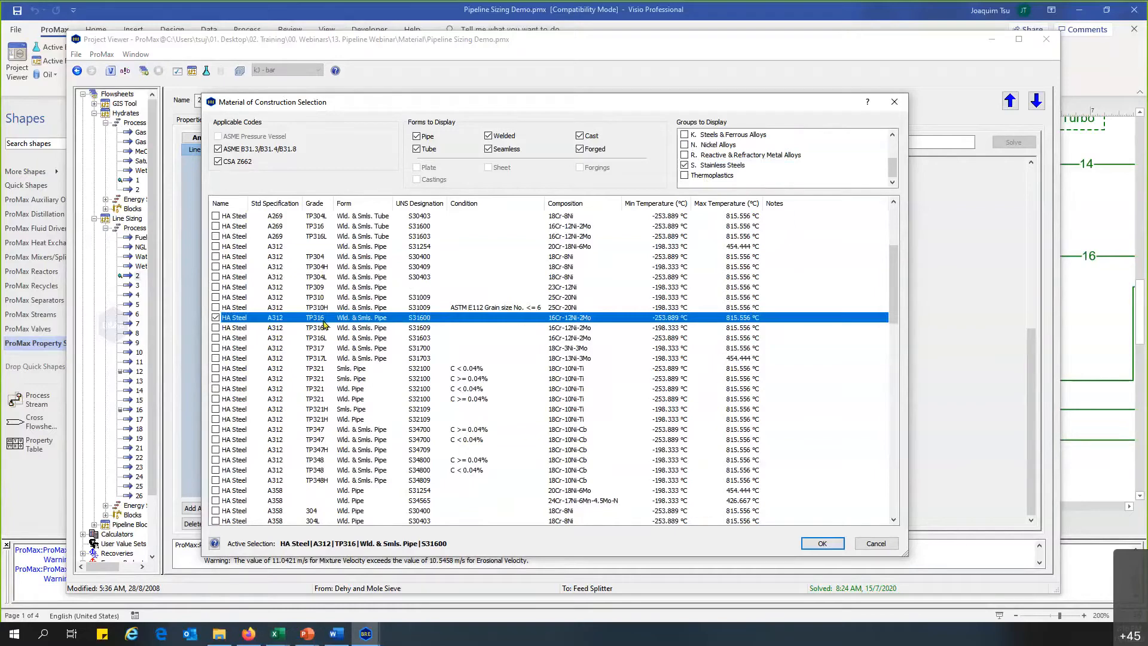
click(835, 544)
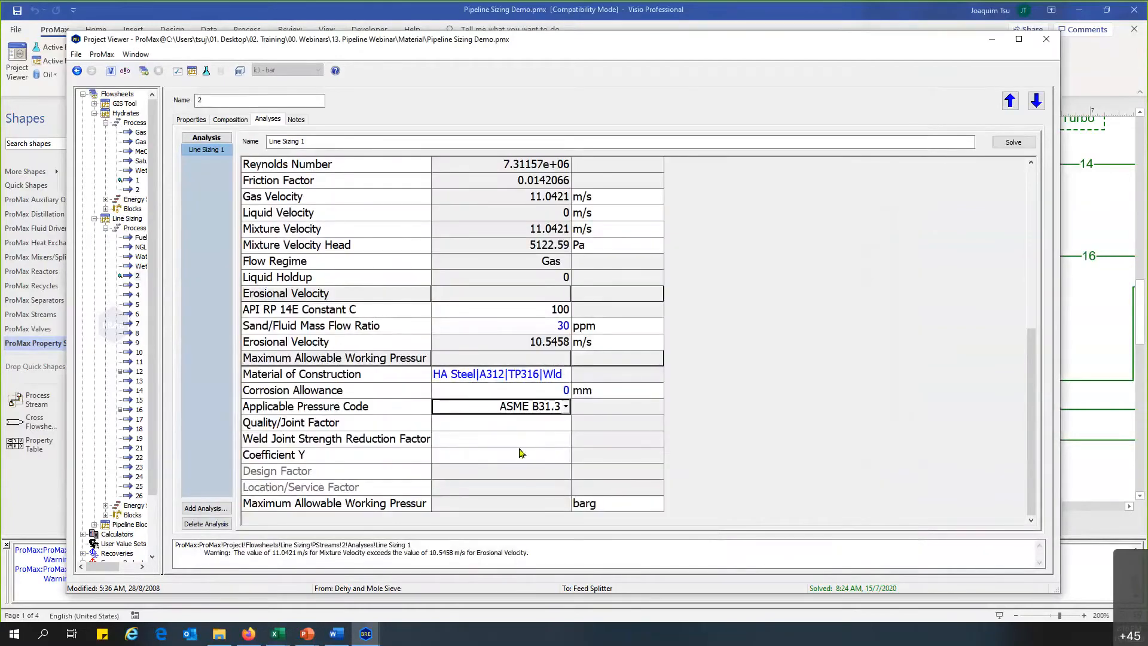
- Solve the Line Sizing analysis with the chosen material and check the maximum allowable working pressure
click(997, 145)
click(381, 506)
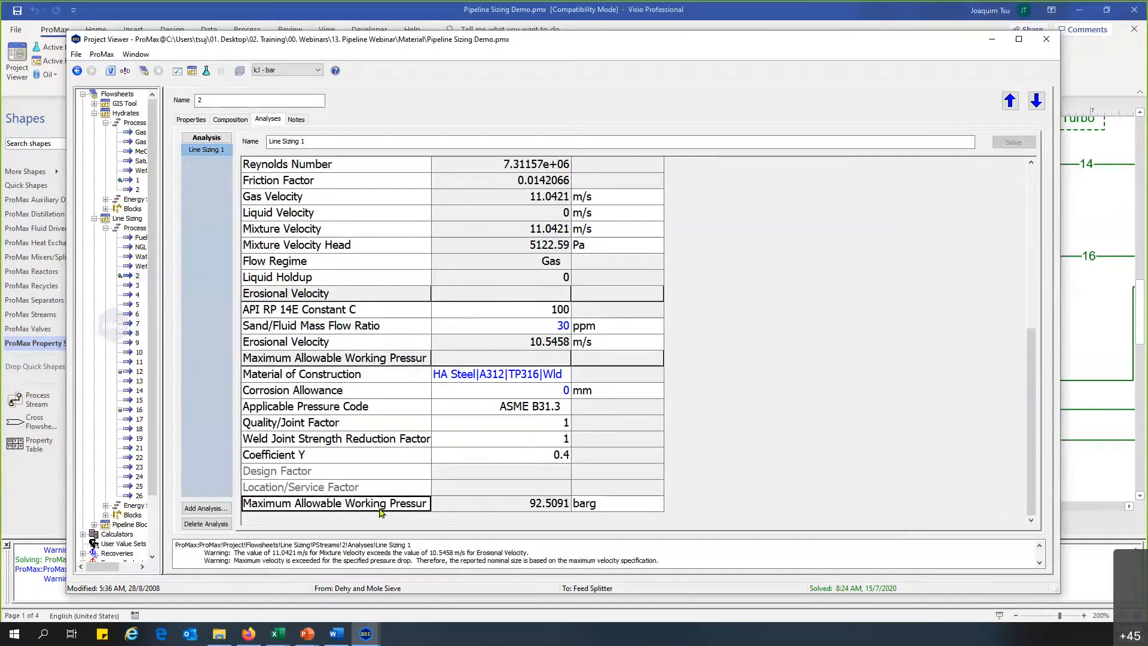
click(526, 507)
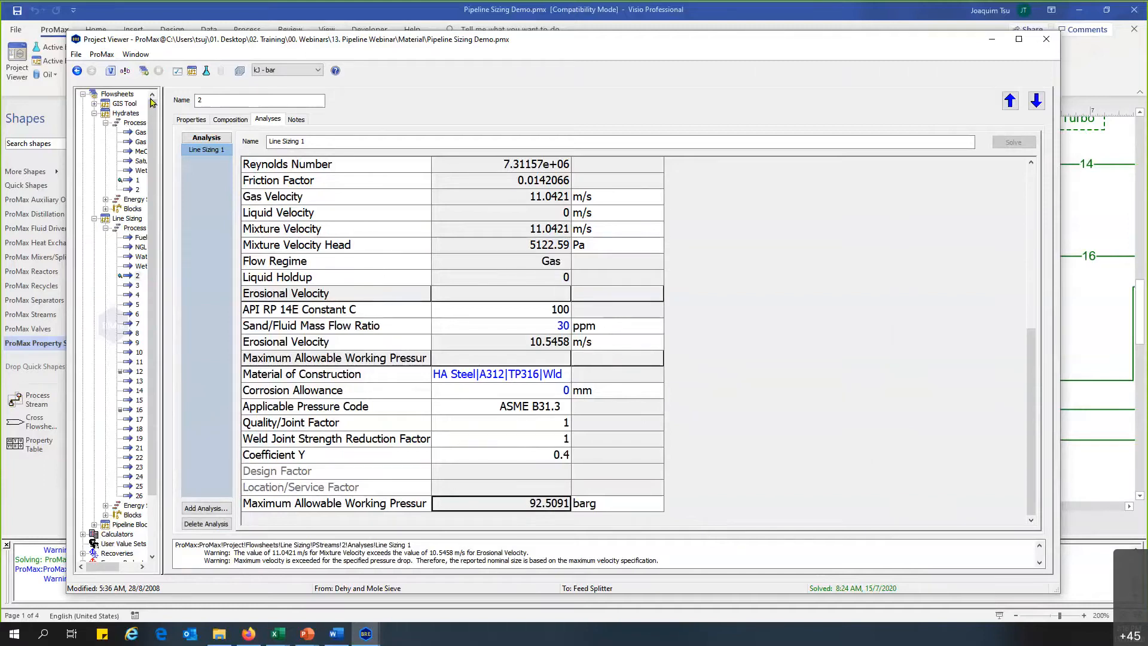
- Review stream 2's properties, composition and line sizing results, and close the Project Viewer
click(198, 121)
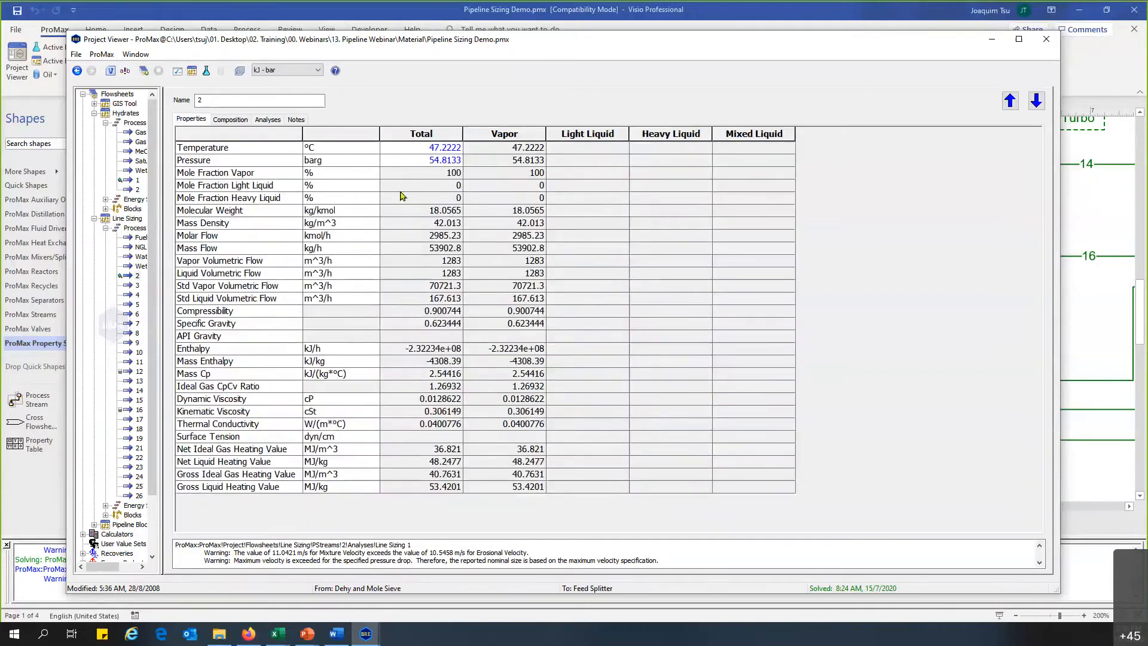
mouse_move(384, 187)
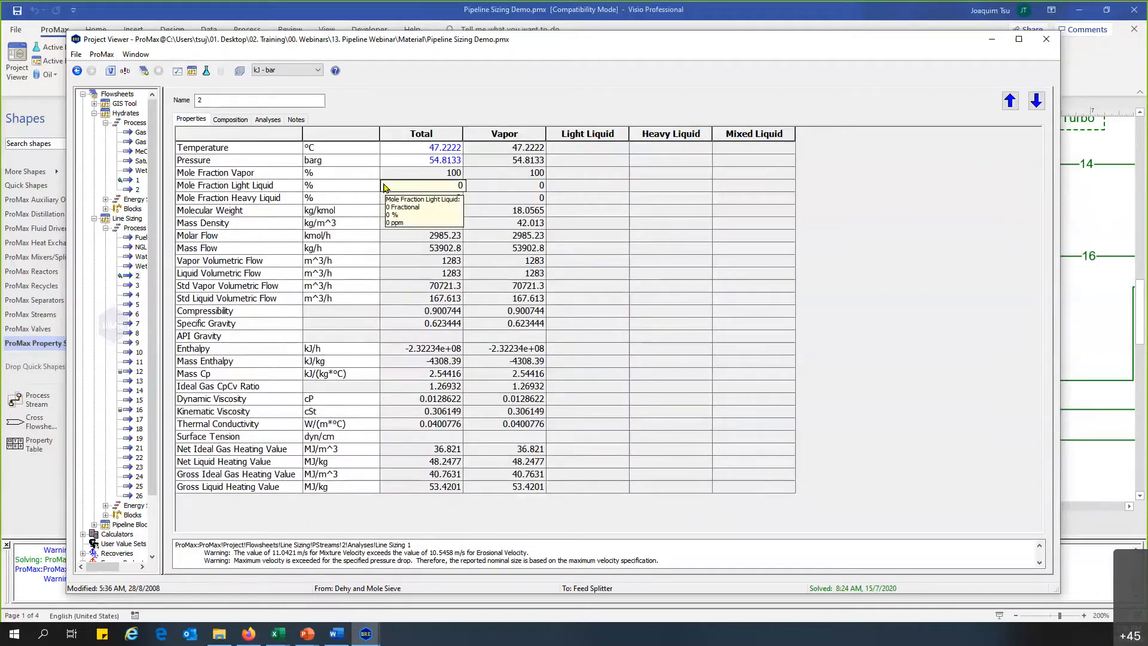
click(231, 120)
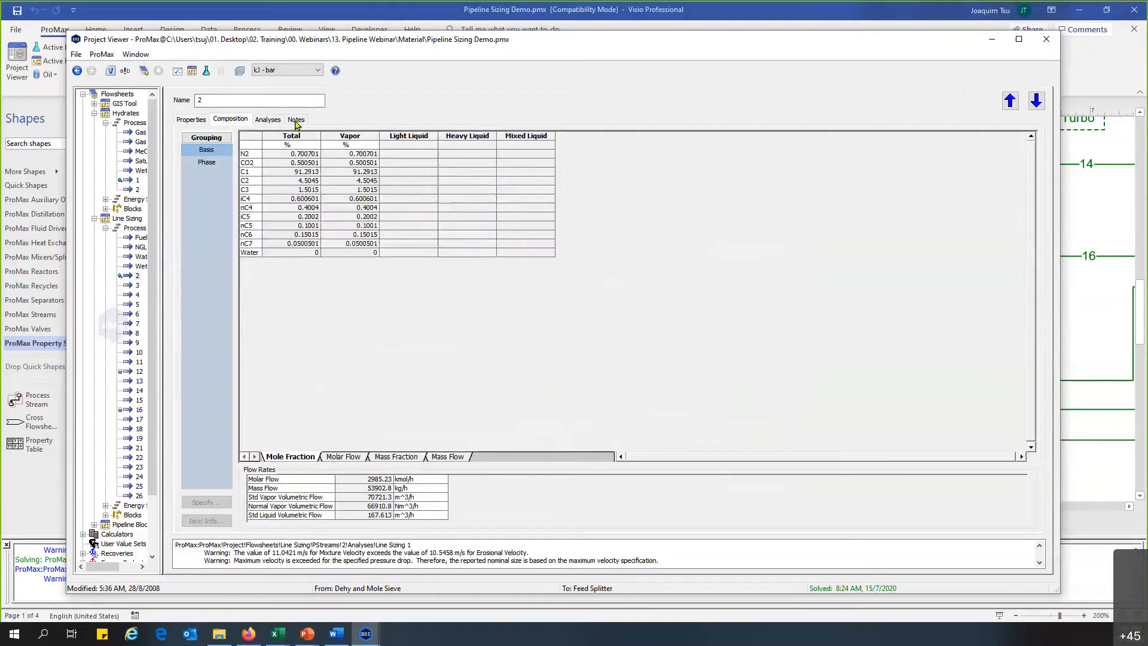
click(268, 120)
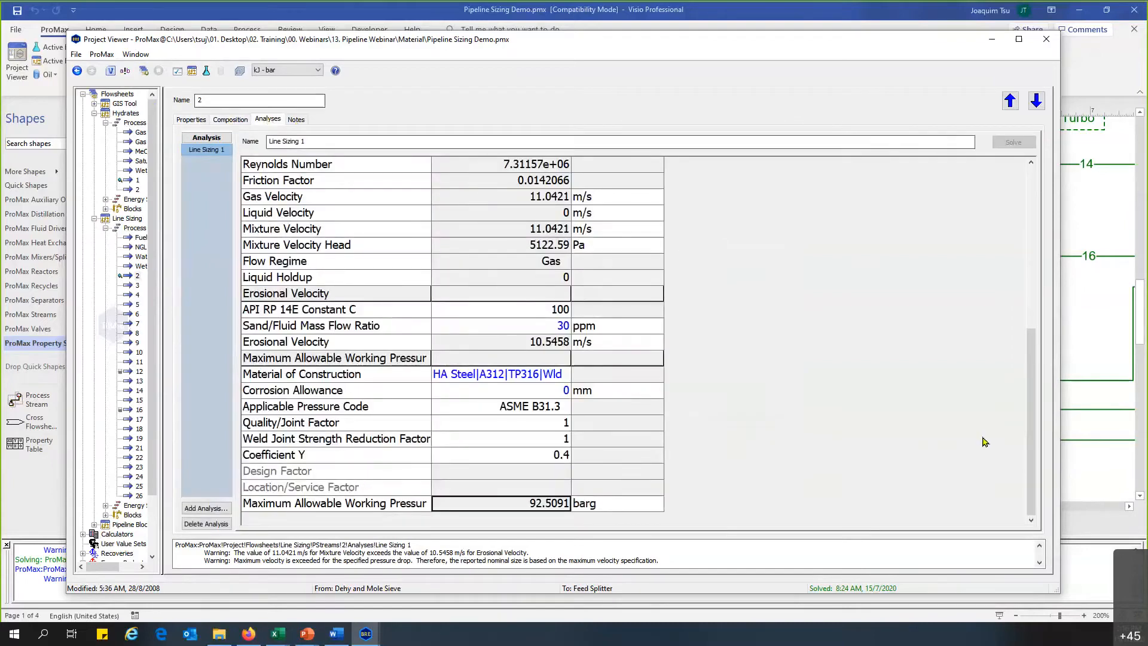
scroll(716, 353, up, 6)
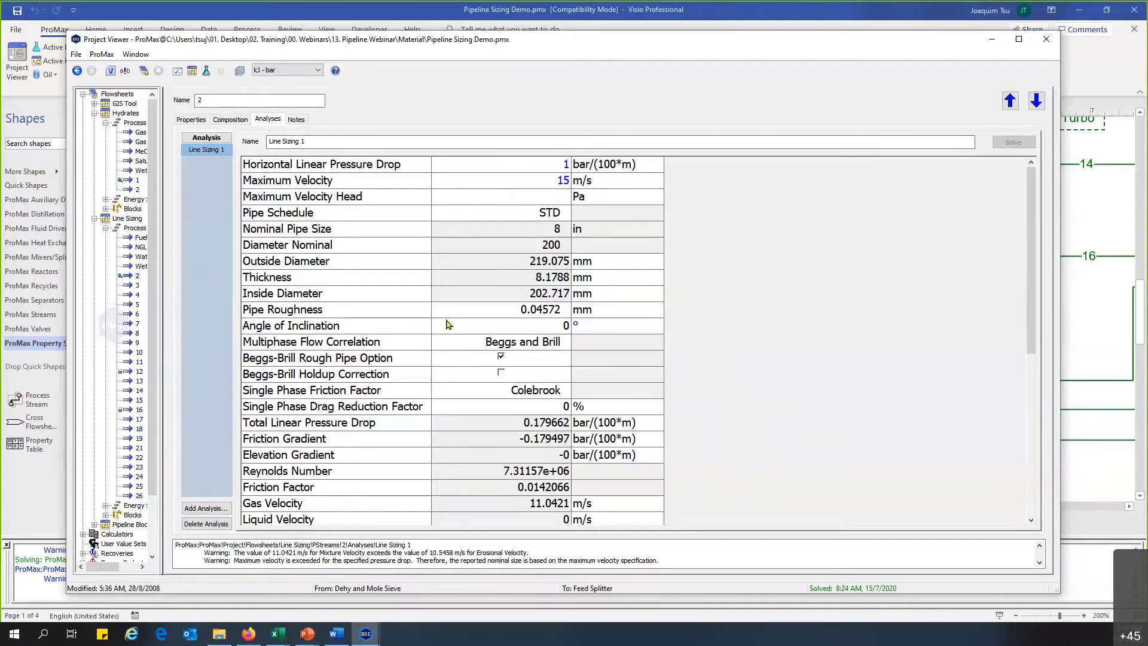
click(1046, 40)
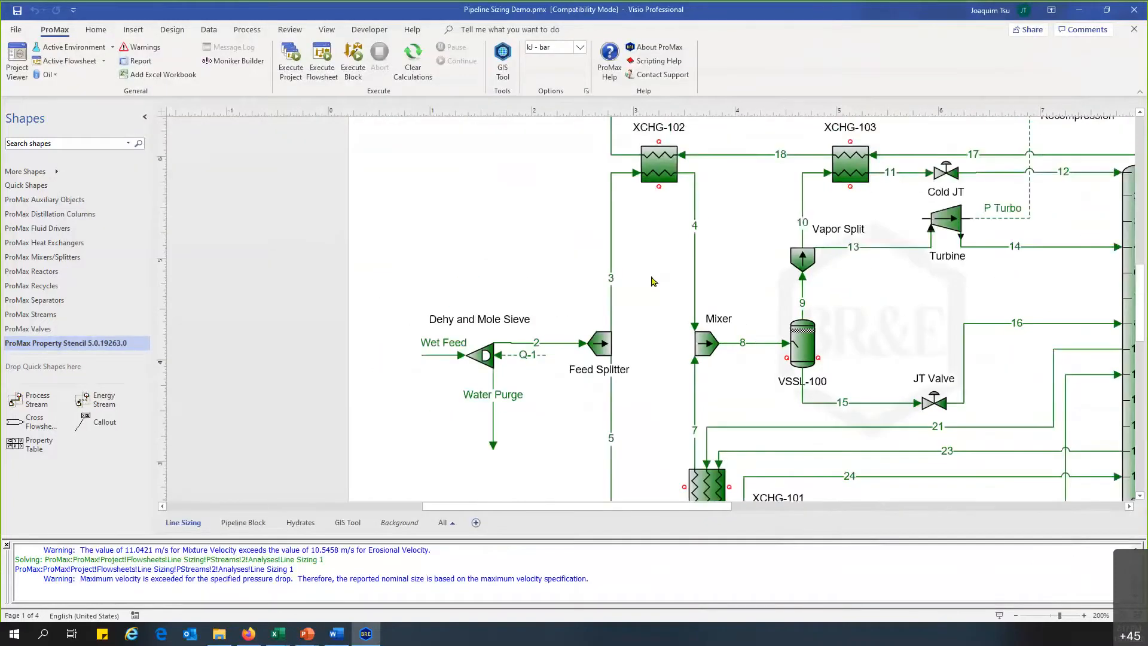
scroll(651, 277, down, 1)
drag(622, 506, 680, 506)
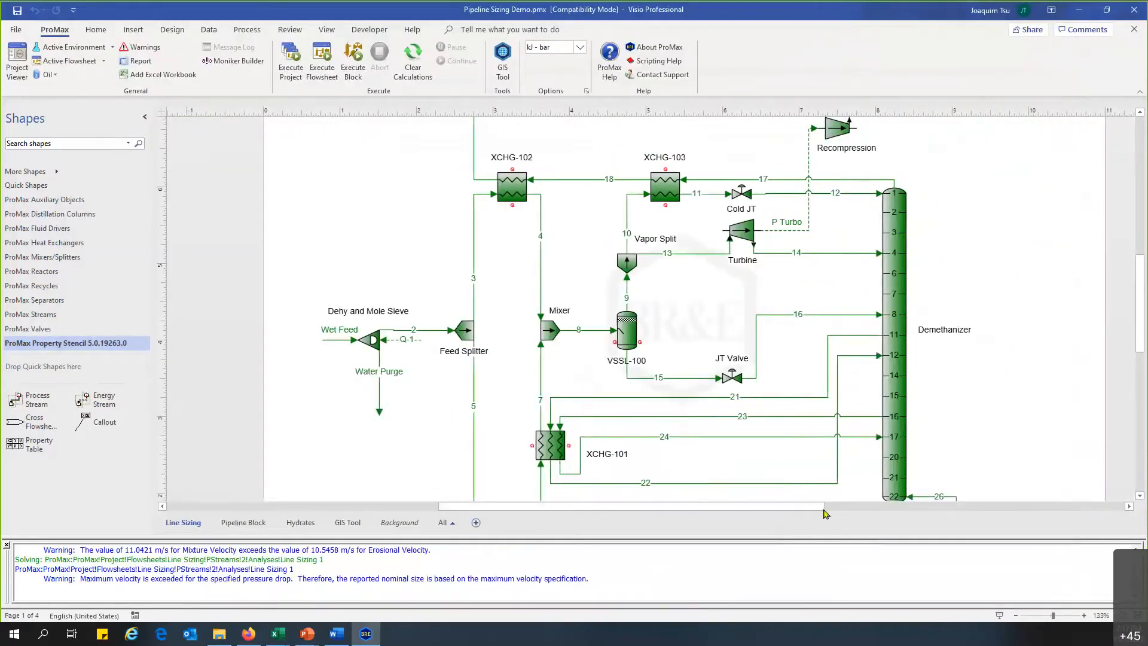
scroll(1010, 325, down, 3)
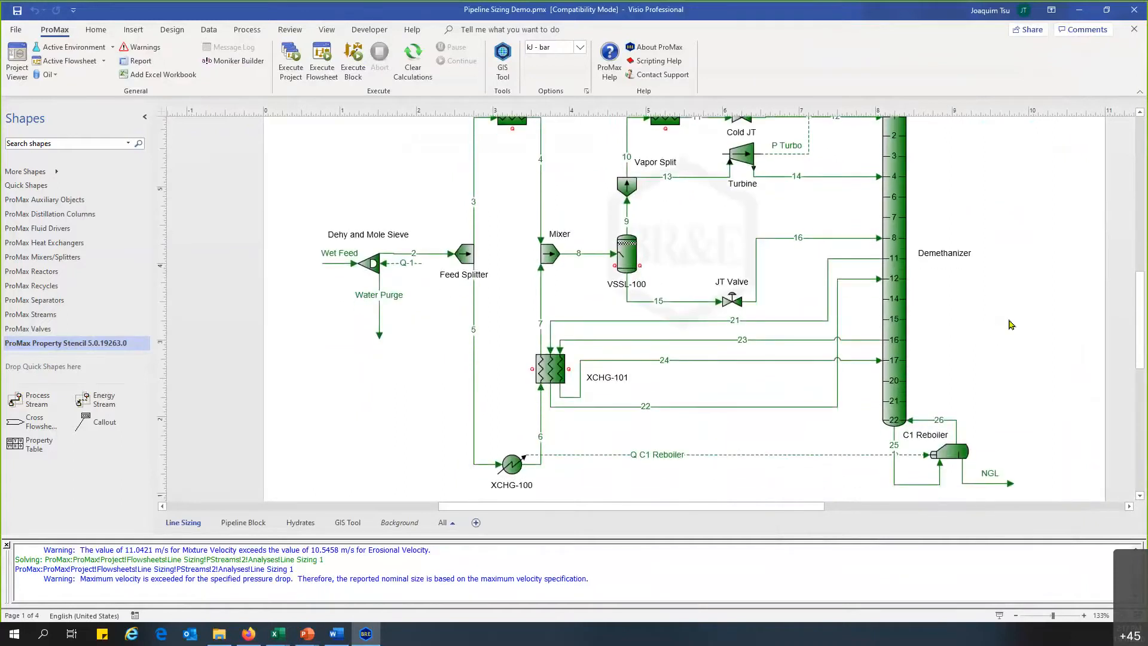
scroll(1010, 324, up, 3)
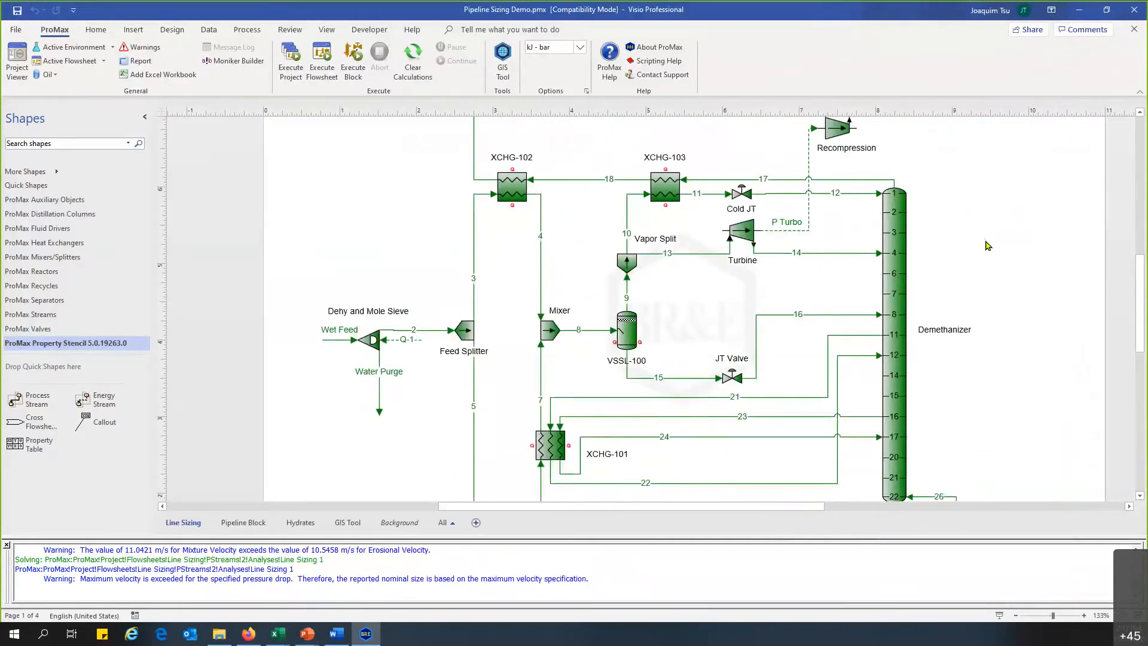
- Switch to the Line Sizing (BRE 232 Metric) Template workbook in Excel, examine its default sizing specifications, and return to the flowsheet
mouse_move(472, 247)
mouse_move(277, 636)
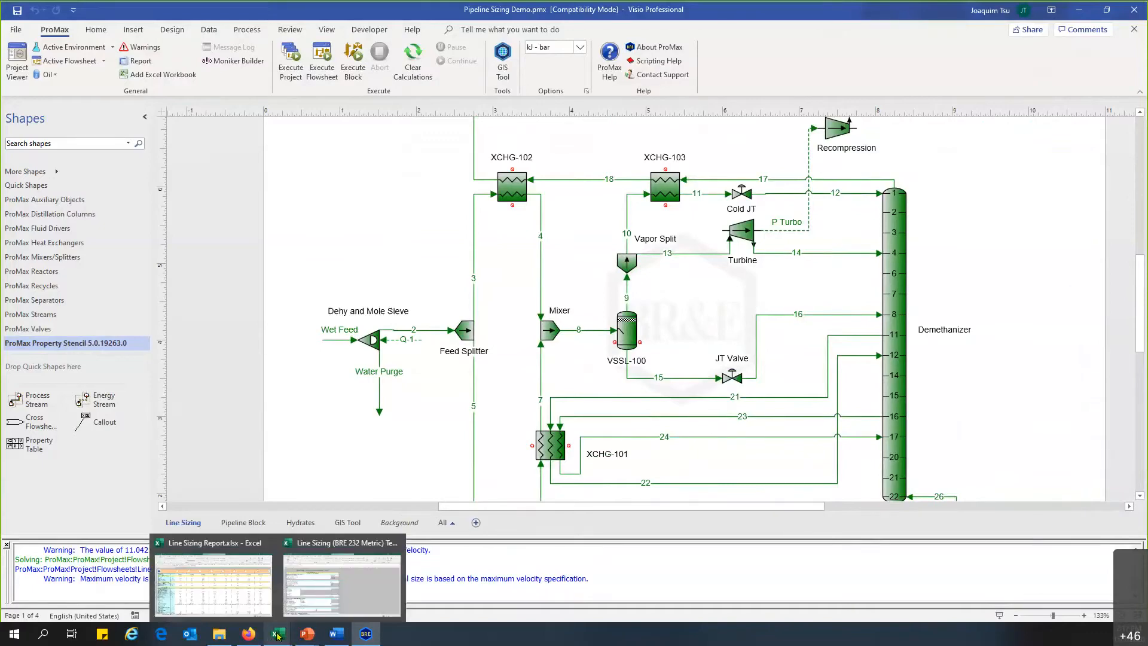
click(342, 607)
click(609, 271)
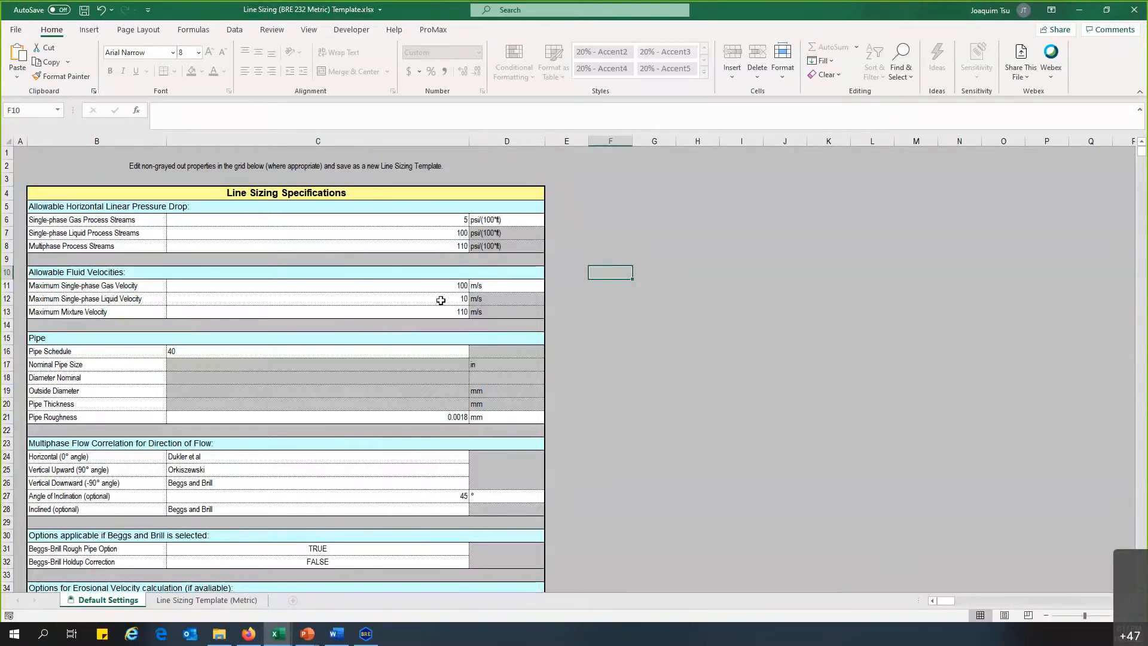
click(422, 220)
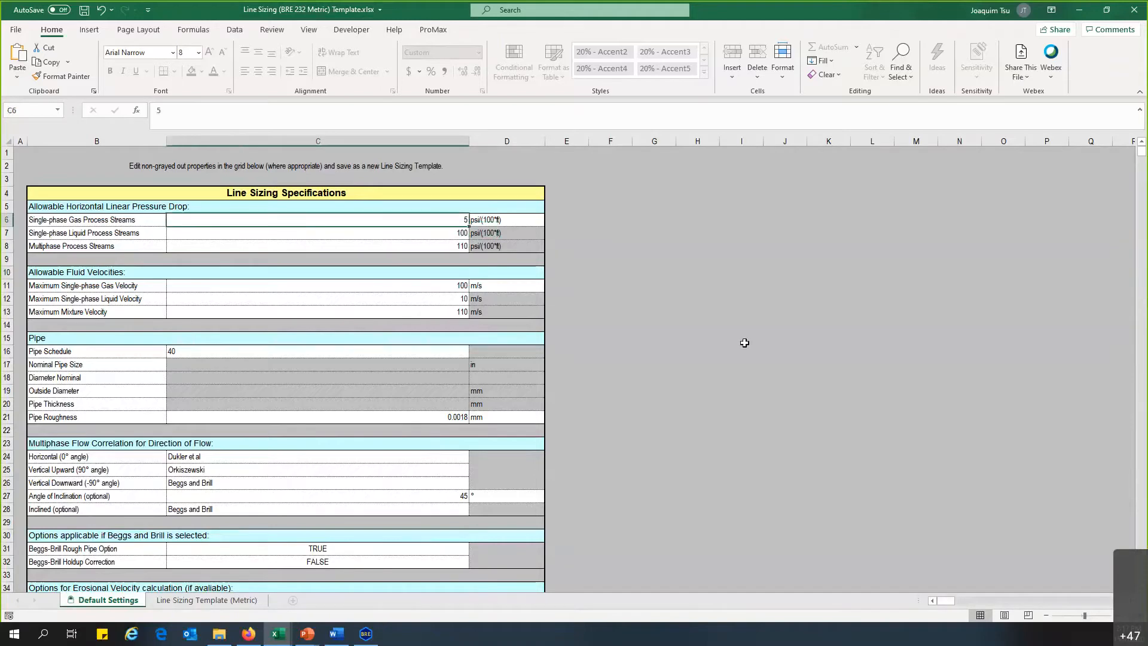
scroll(289, 234, down, 1)
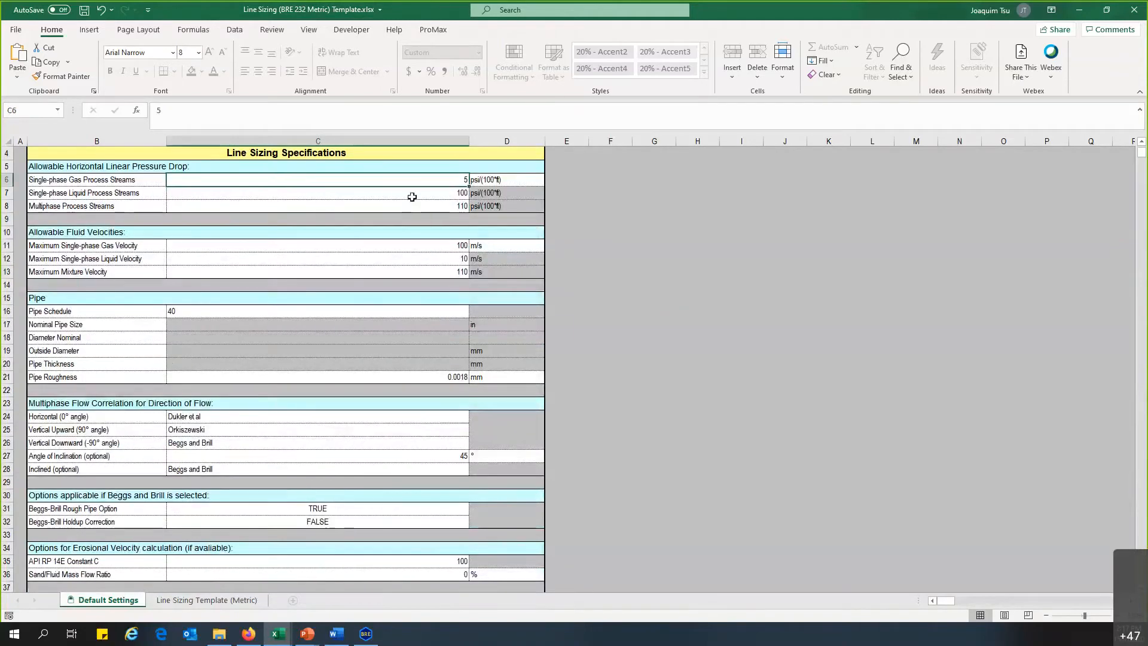
scroll(484, 340, down, 1)
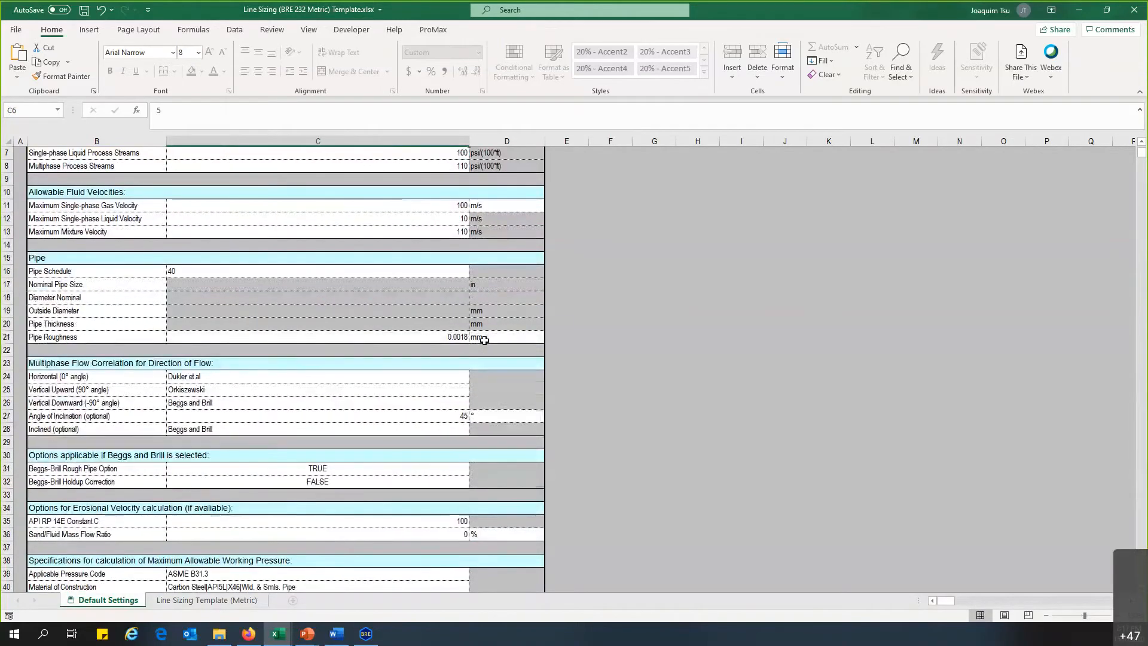
scroll(479, 335, down, 4)
click(371, 445)
click(338, 472)
click(328, 485)
scroll(327, 423, up, 5)
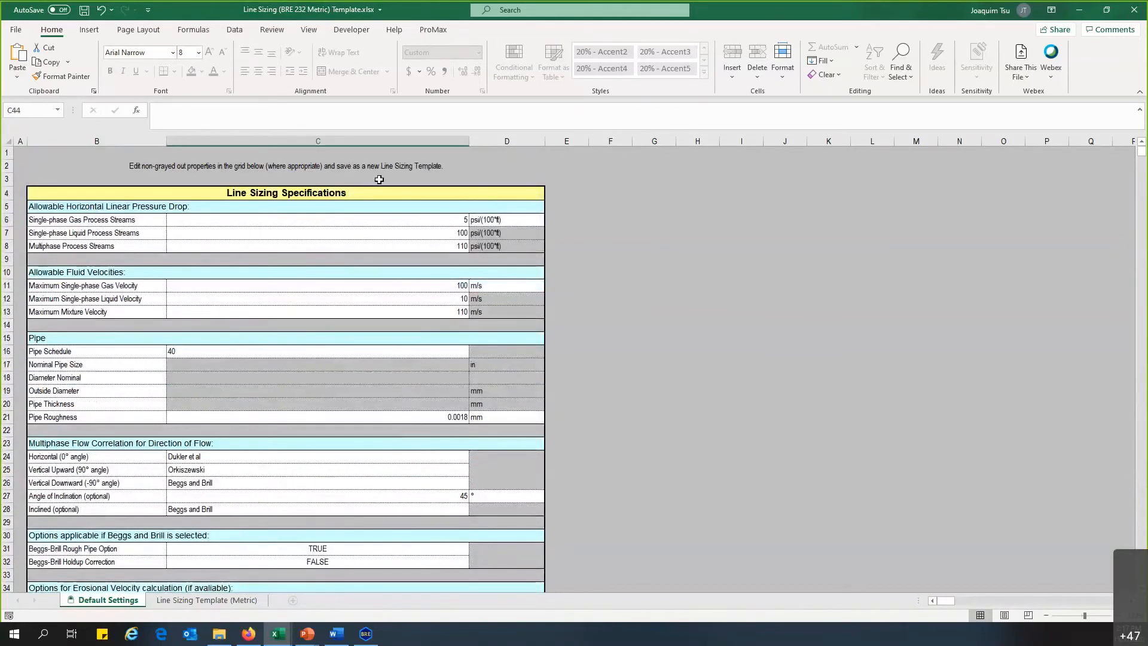
click(1085, 9)
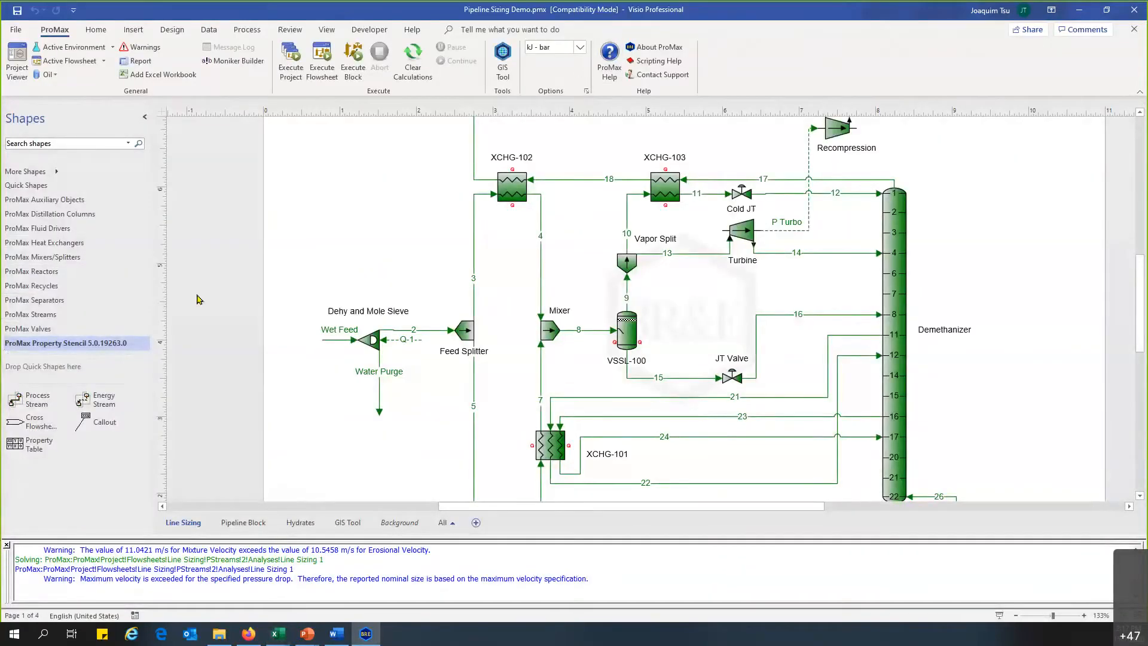
- Open the report options and expand the reported items down to the Line Sizing flowsheet's process streams
click(143, 62)
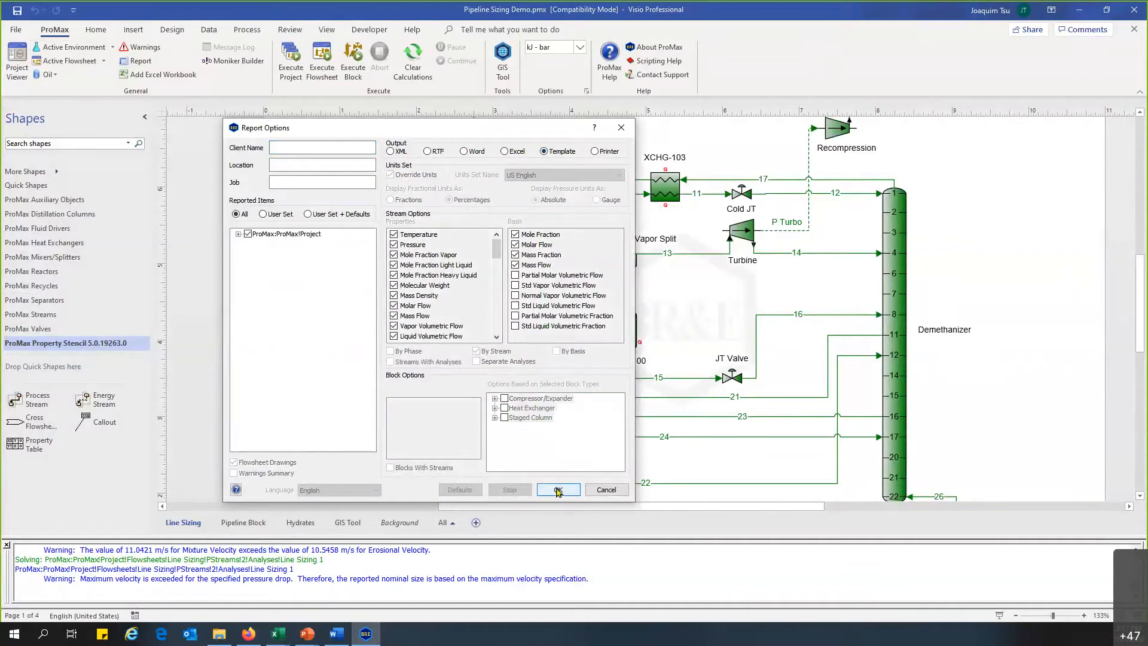
click(238, 235)
click(249, 243)
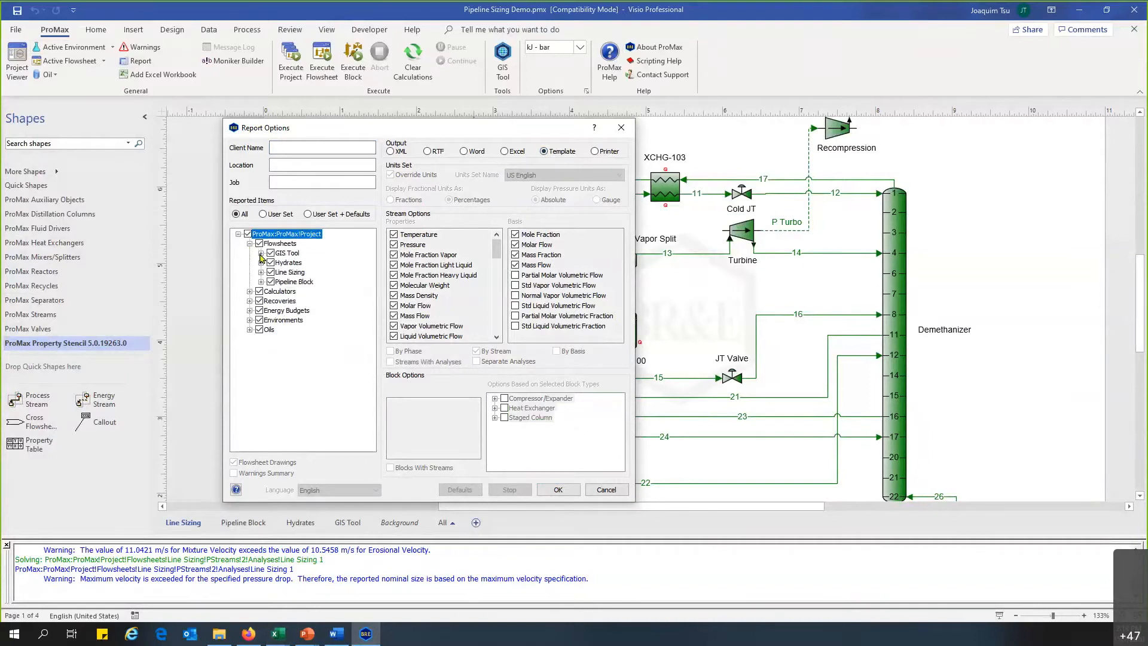
click(261, 272)
click(273, 282)
mouse_move(372, 307)
mouse_down()
mouse_move(372, 378)
mouse_move(372, 287)
mouse_up()
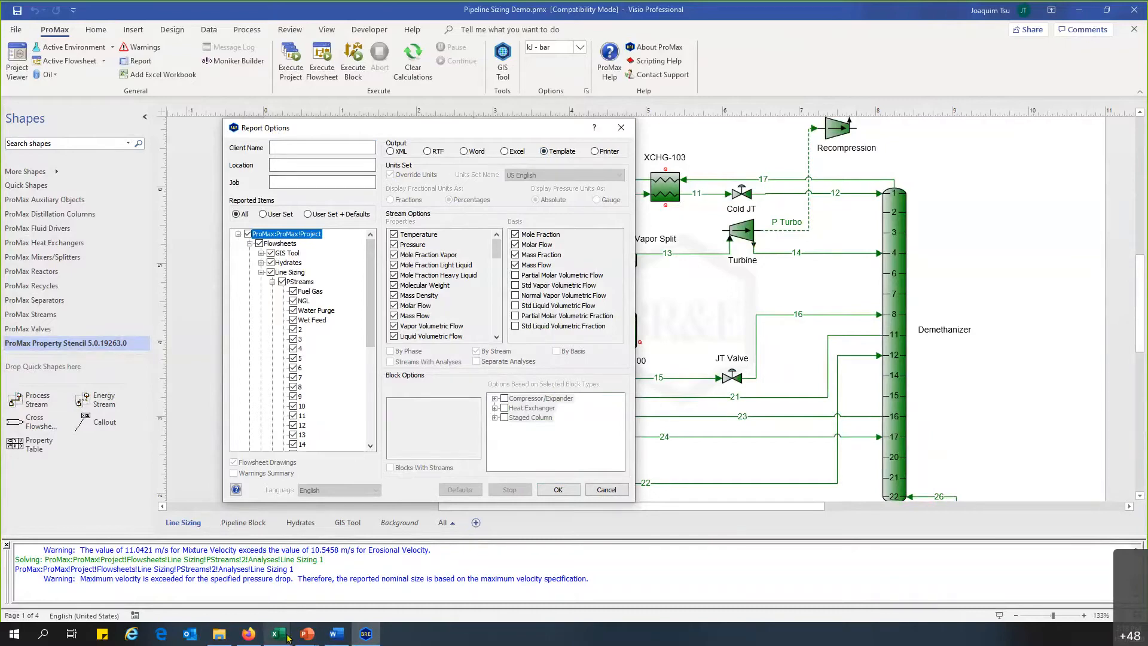
- Switch to the Line Sizing Report workbook in Excel and review the stream results on both Line Sizing Template (Metric) sheets
mouse_move(288, 638)
click(239, 582)
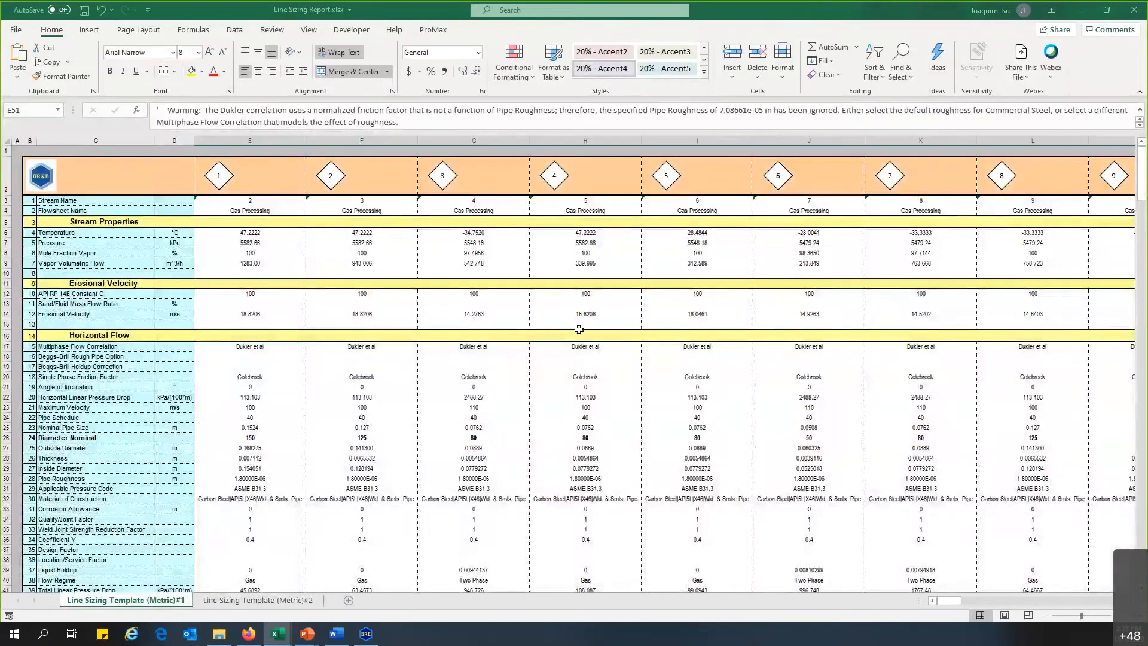
click(355, 376)
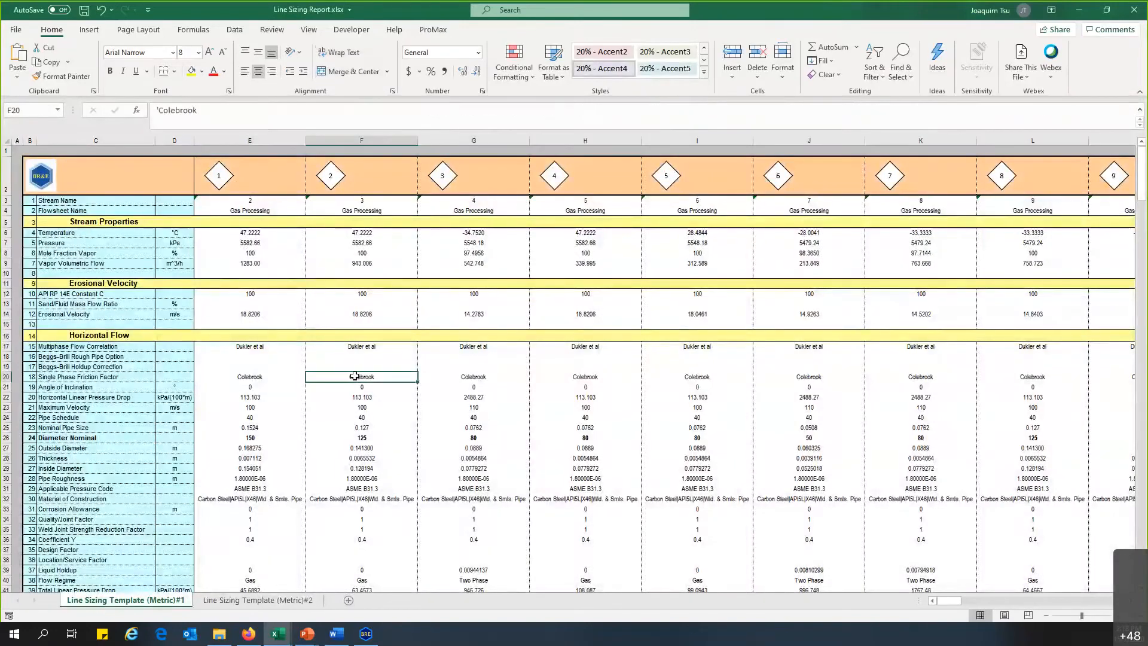
scroll(192, 384, down, 2)
scroll(504, 367, up, 2)
drag(250, 252, 1062, 354)
drag(1062, 407, 318, 365)
click(362, 387)
click(257, 600)
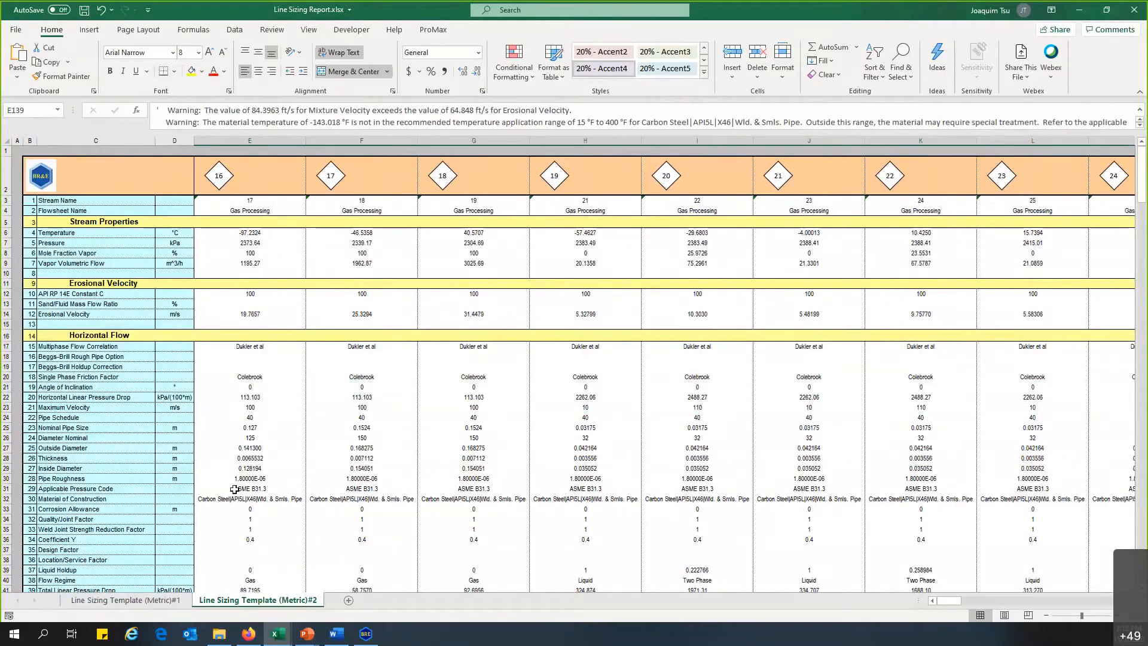
click(159, 601)
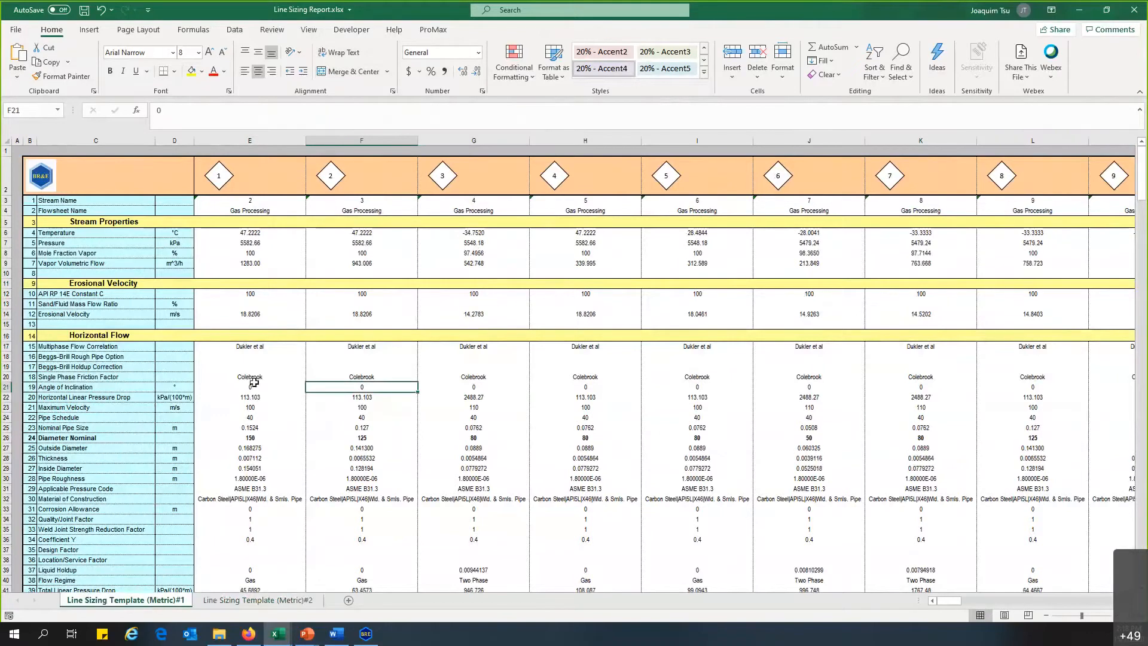
- Examine the report's Diameter Nominal row across the streams, and return to the flowsheet, closing the report options without generating a report
scroll(272, 329, down, 4)
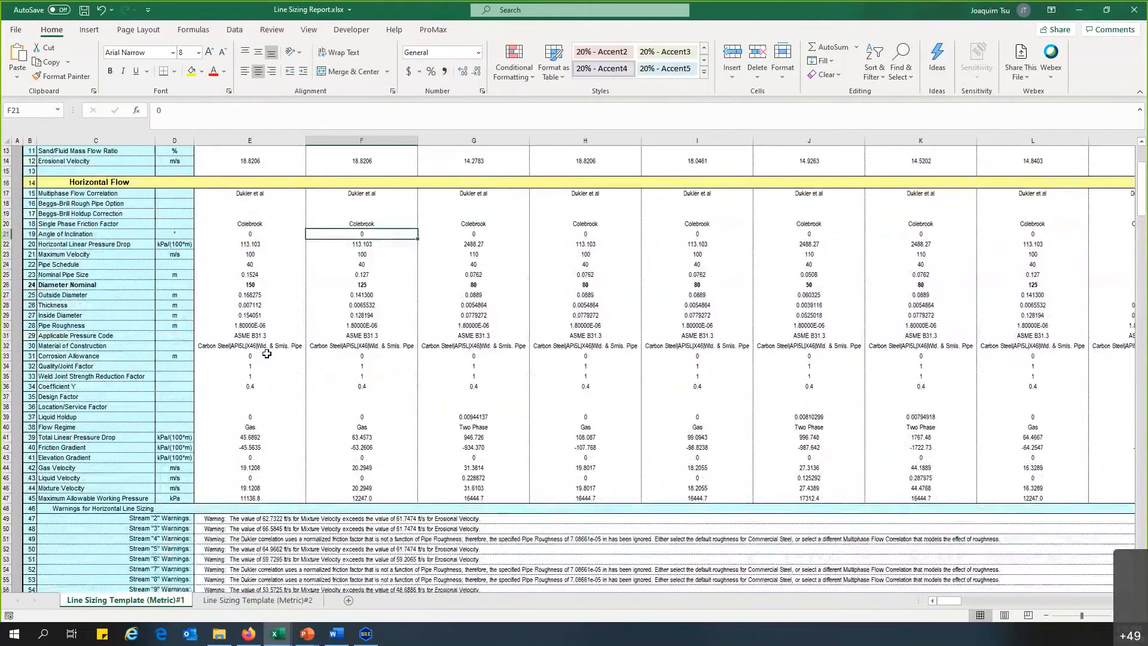
drag(32, 285, 1054, 281)
scroll(851, 266, up, 2)
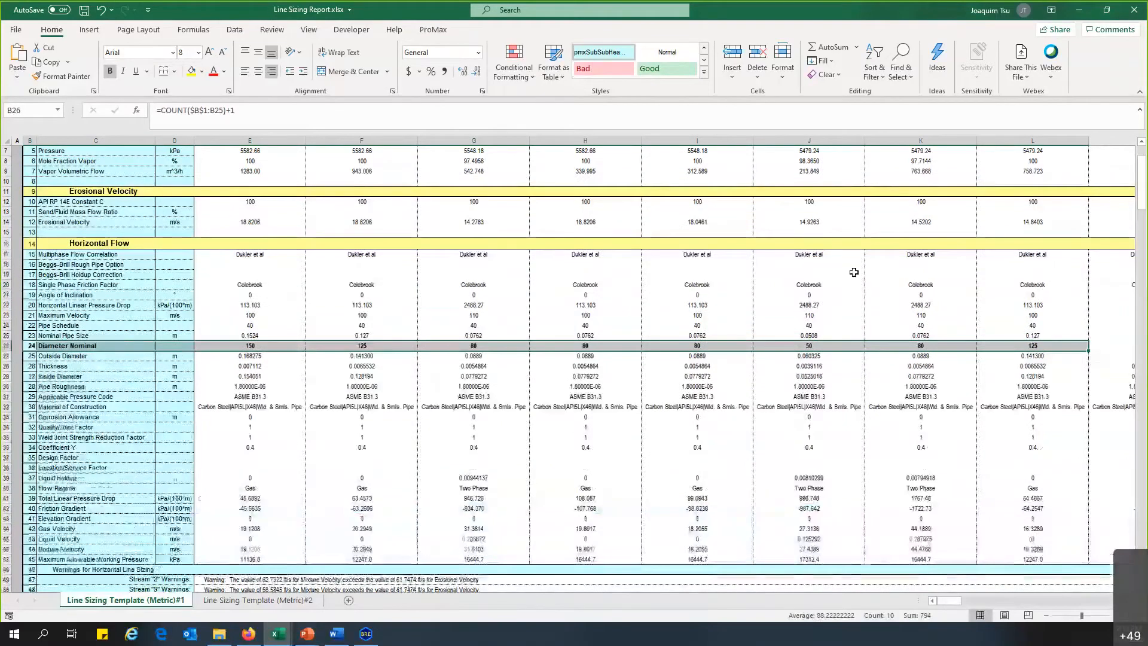
scroll(256, 464, up, 2)
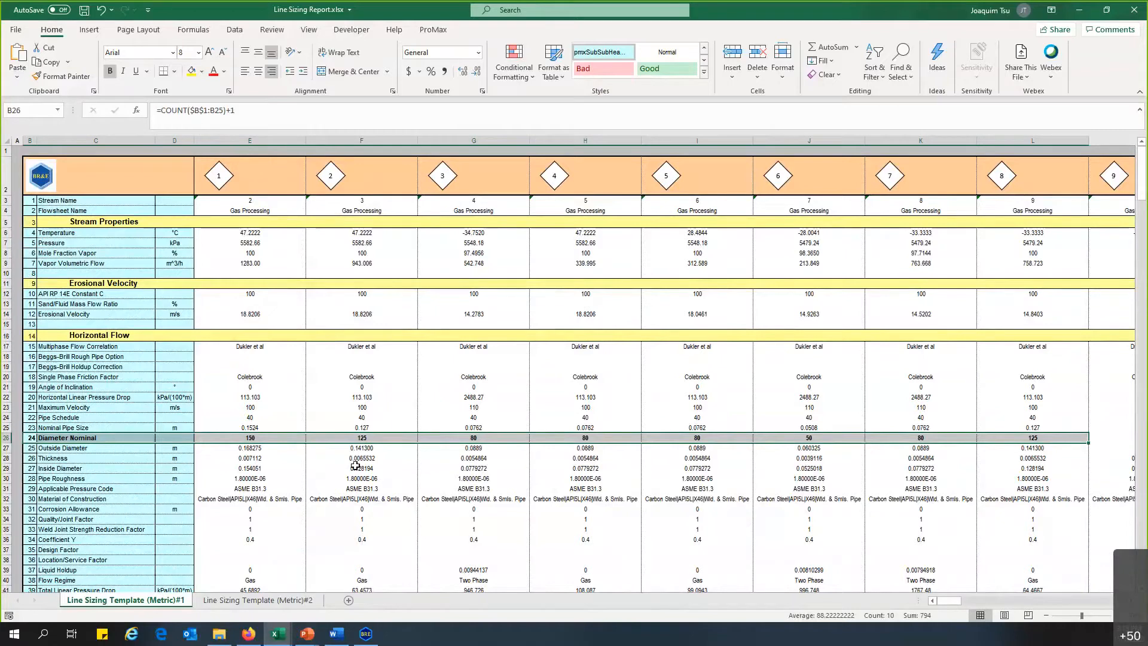
click(302, 488)
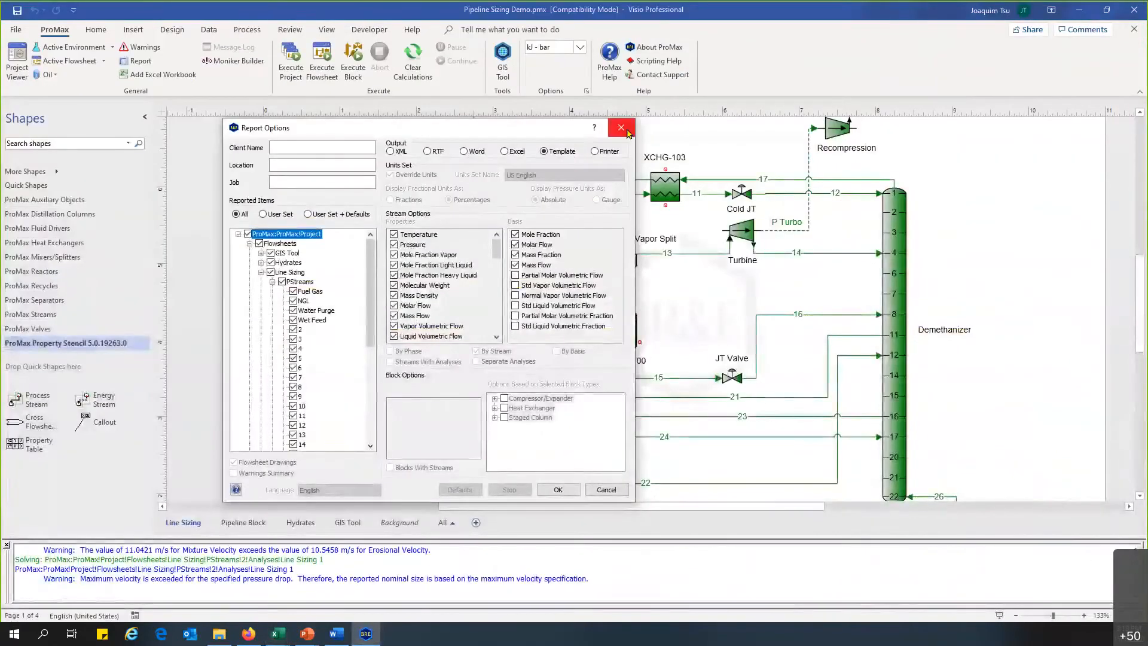
click(621, 128)
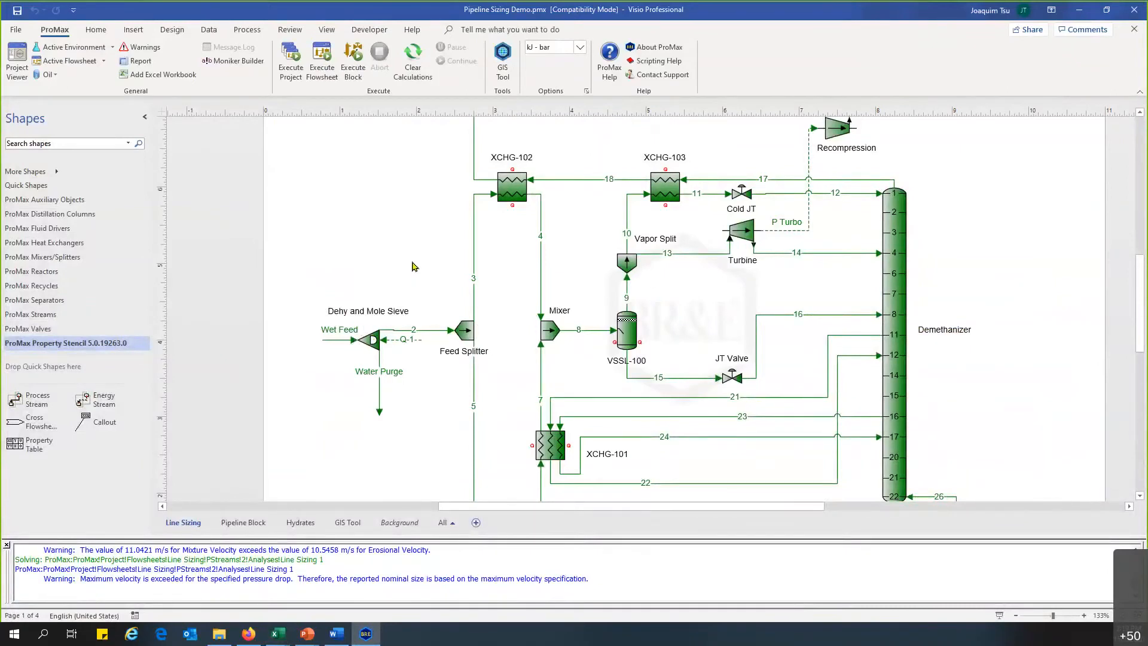
mouse_move(307, 633)
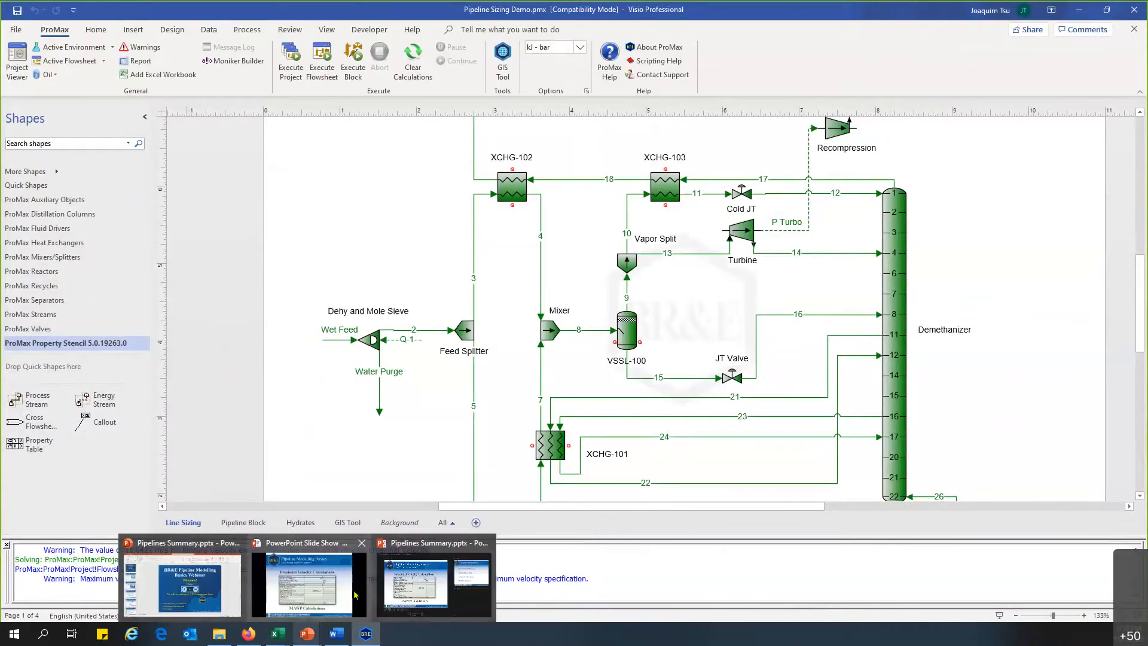
click(386, 594)
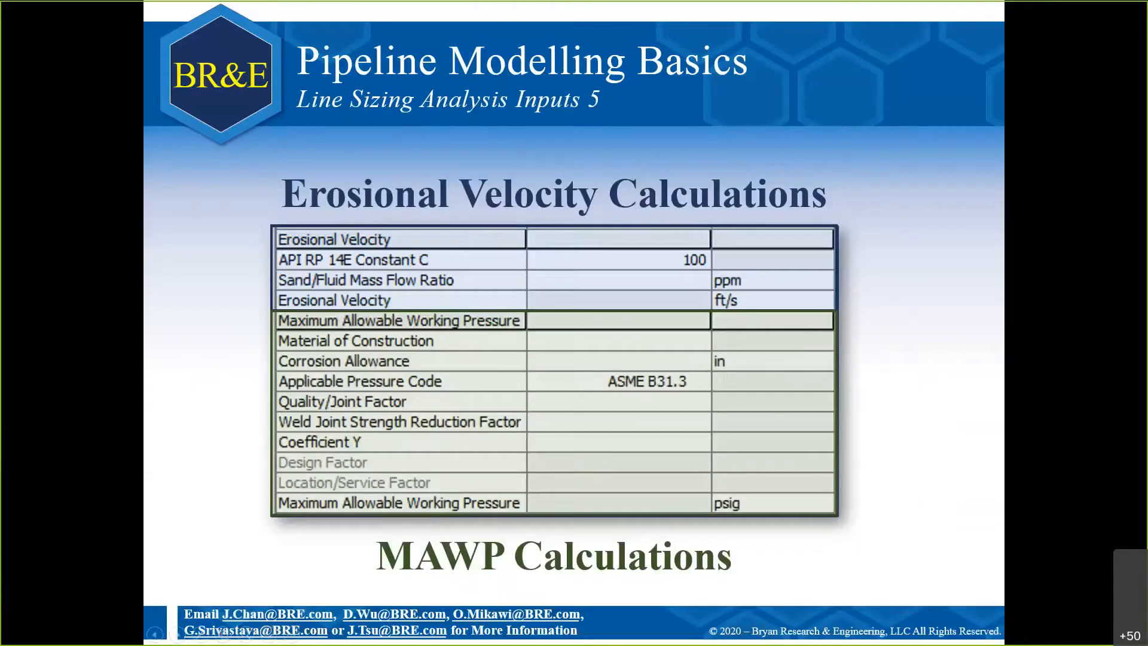
key(Right)
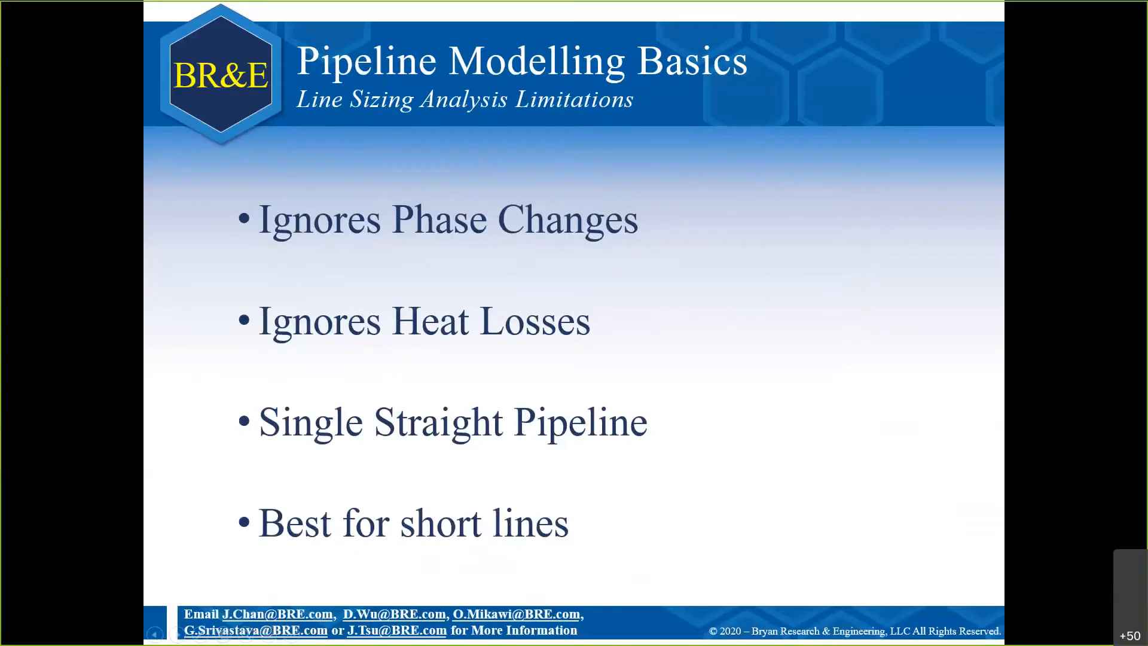
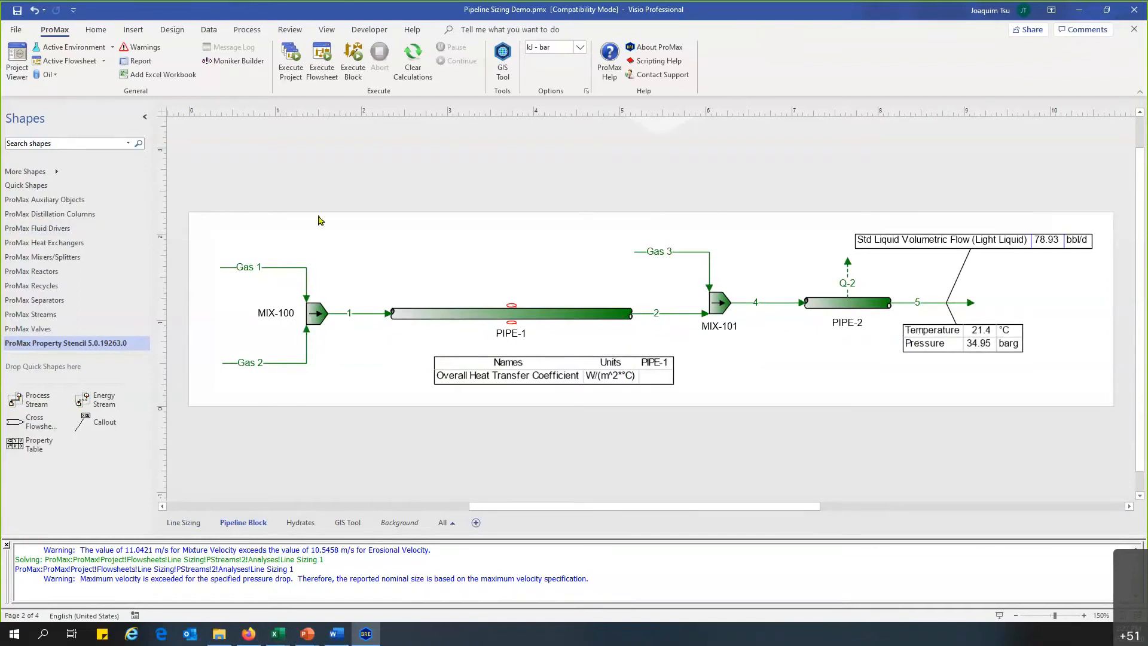
- Place a trial Pipeline block from the ProMax Auxiliary Objects above PIPE-1, reposition it, and delete it
click(82, 202)
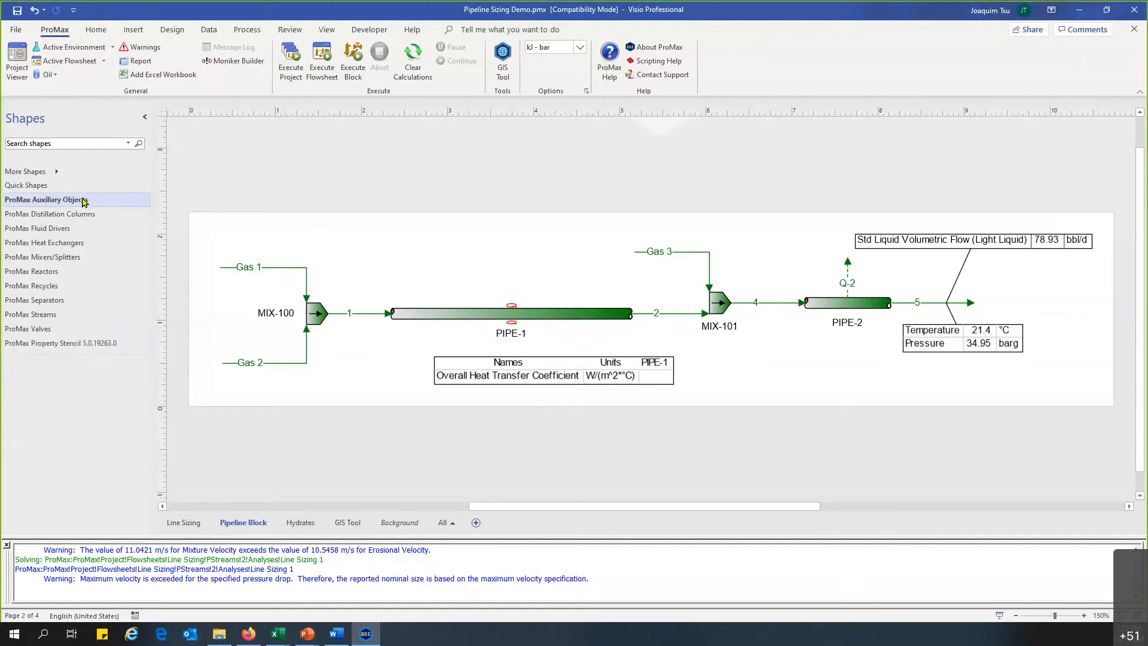
drag(96, 406, 426, 240)
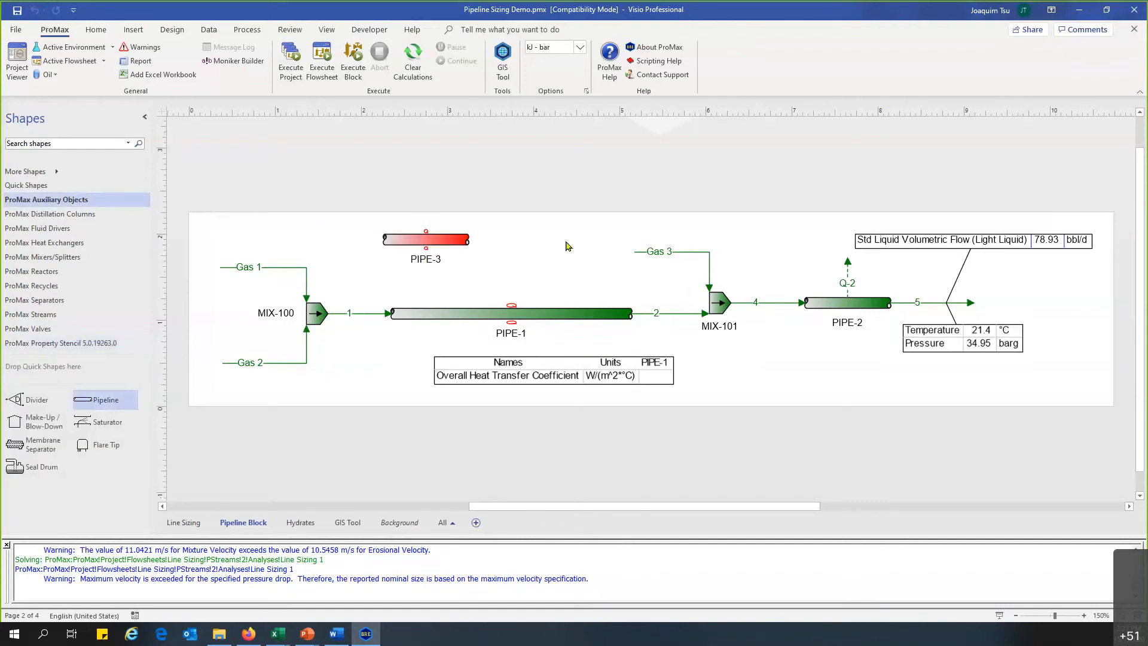
drag(439, 257, 537, 278)
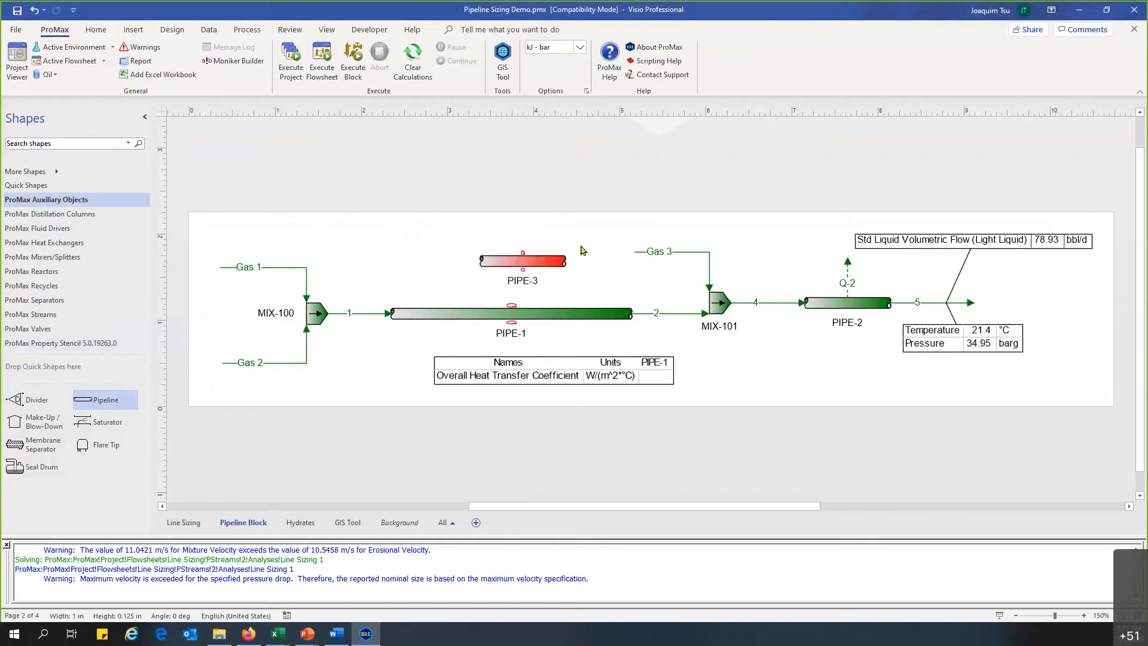
click(562, 261)
key(Delete)
key(Return)
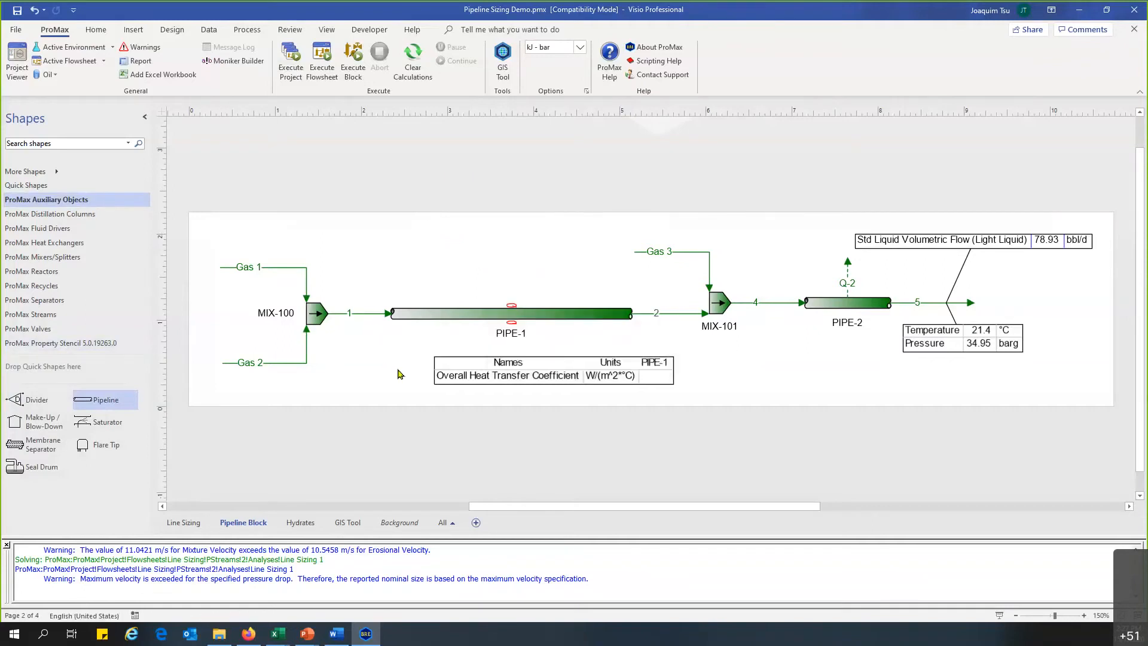
- Open PIPE-1 in the Project Viewer and show the segment specifications in its process data
click(435, 312)
double_click(435, 312)
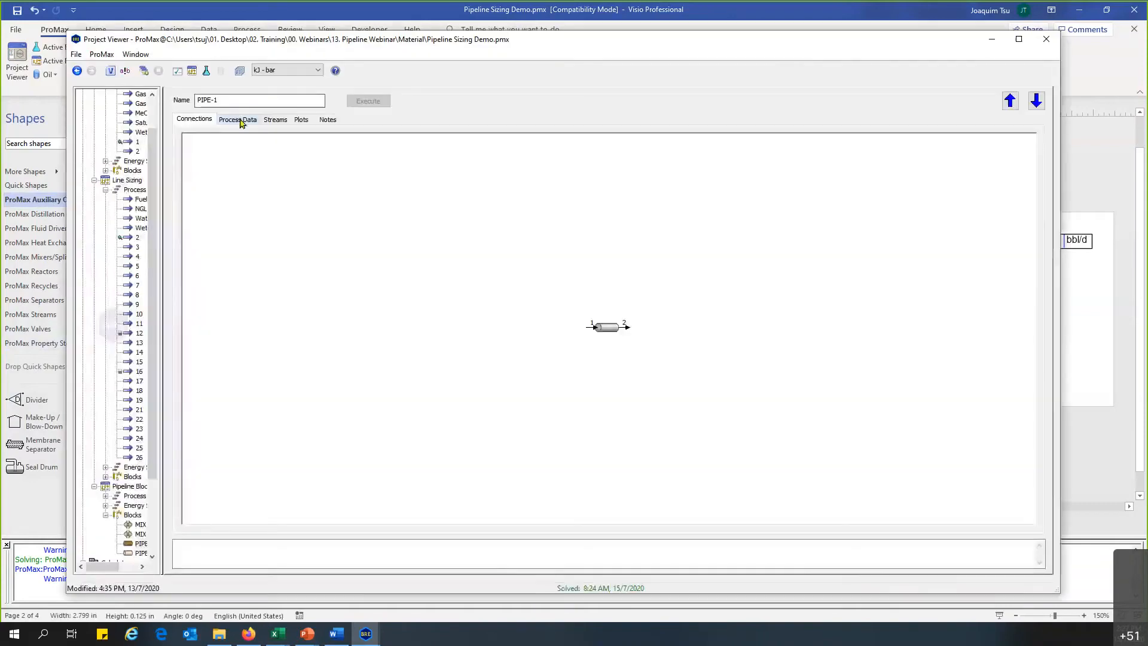
scroll(482, 326, up, 3)
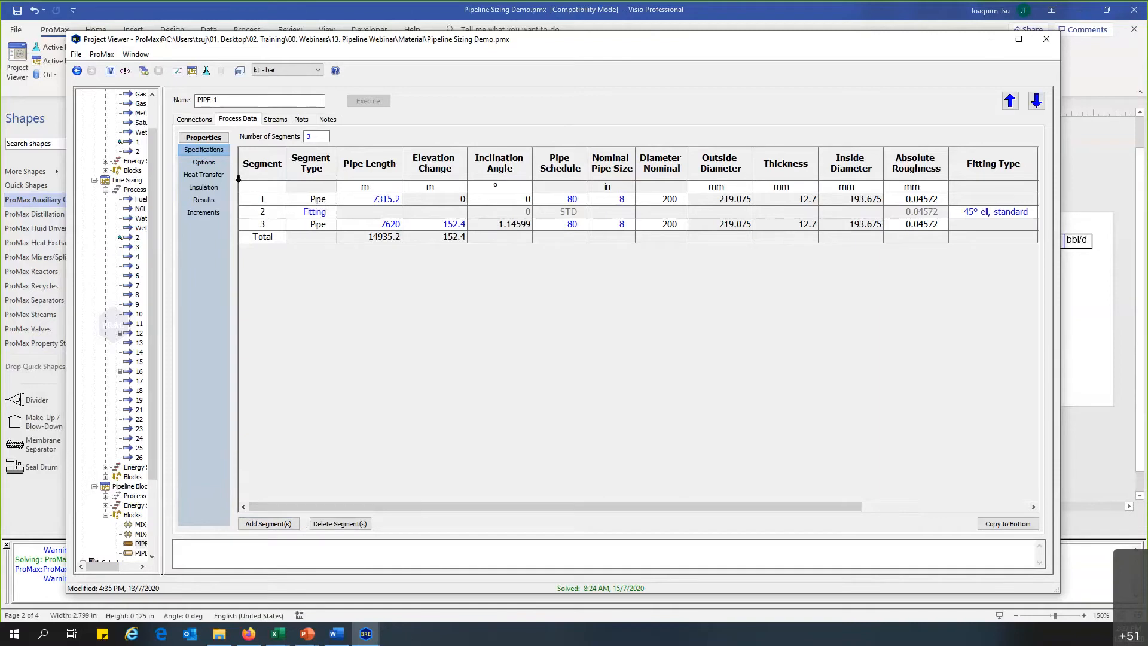
- Add a fourth segment to PIPE-1 after segment 3
right_click(271, 204)
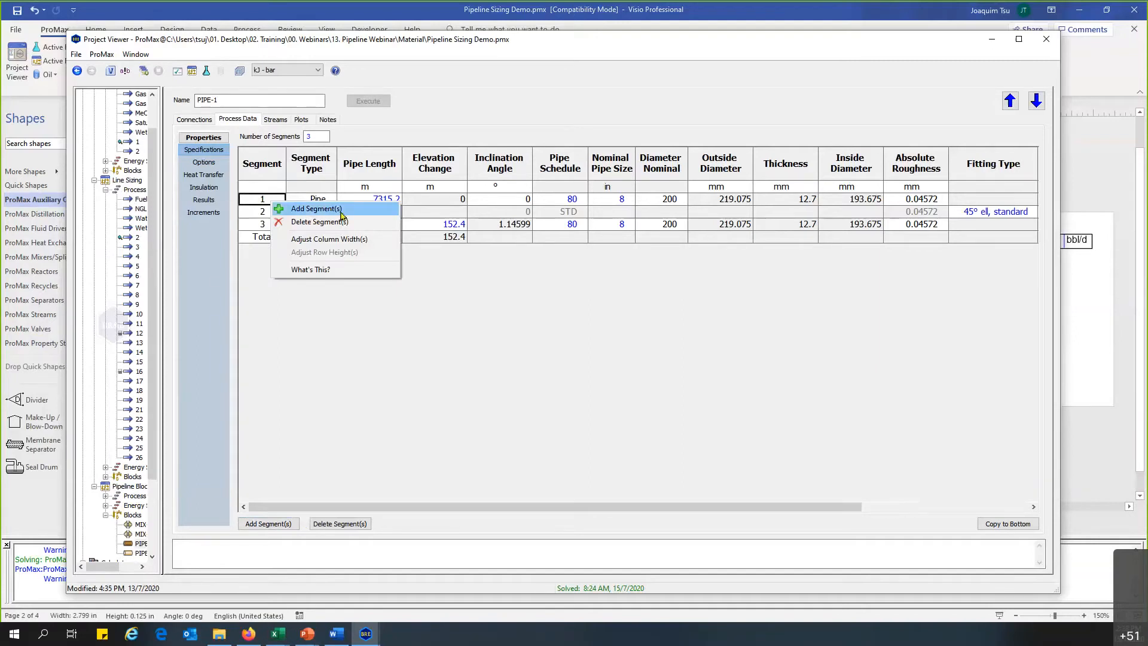
click(204, 449)
click(255, 227)
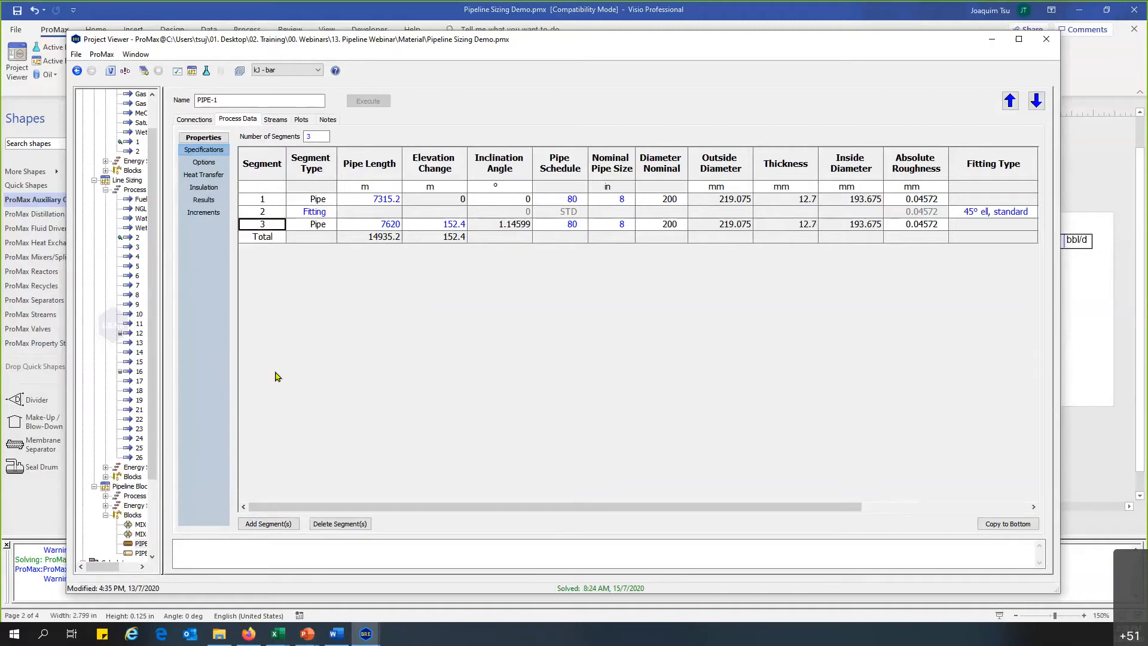
click(264, 524)
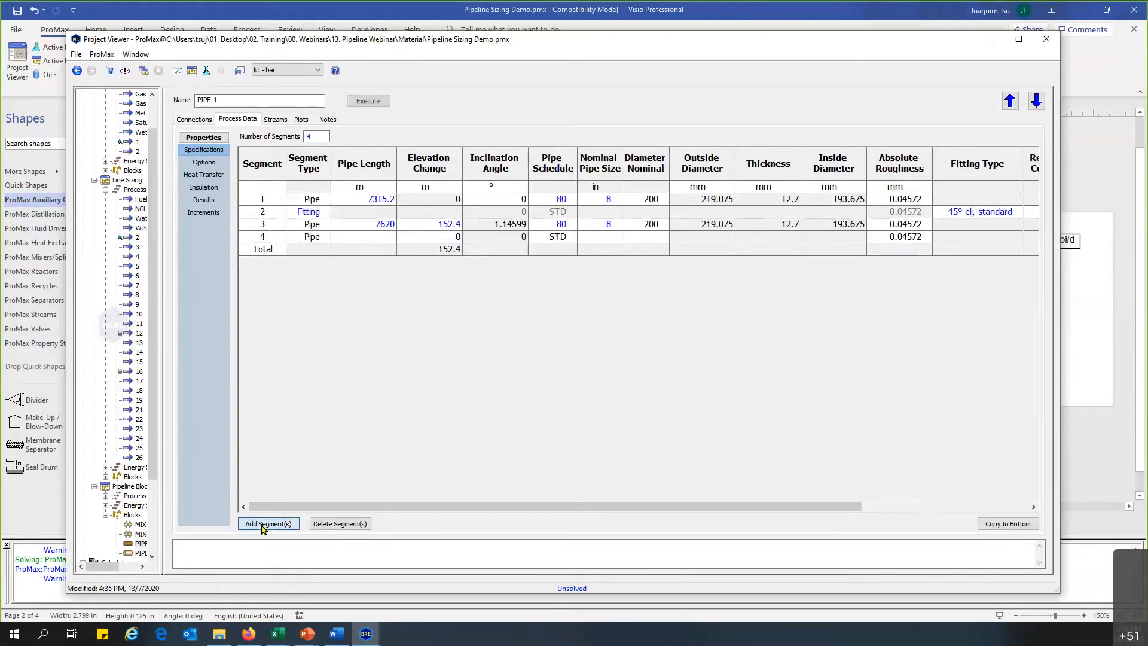
- Set the pipe length of segment 4 in PIPE-1 to 9140 m
drag(354, 240, 951, 238)
click(882, 312)
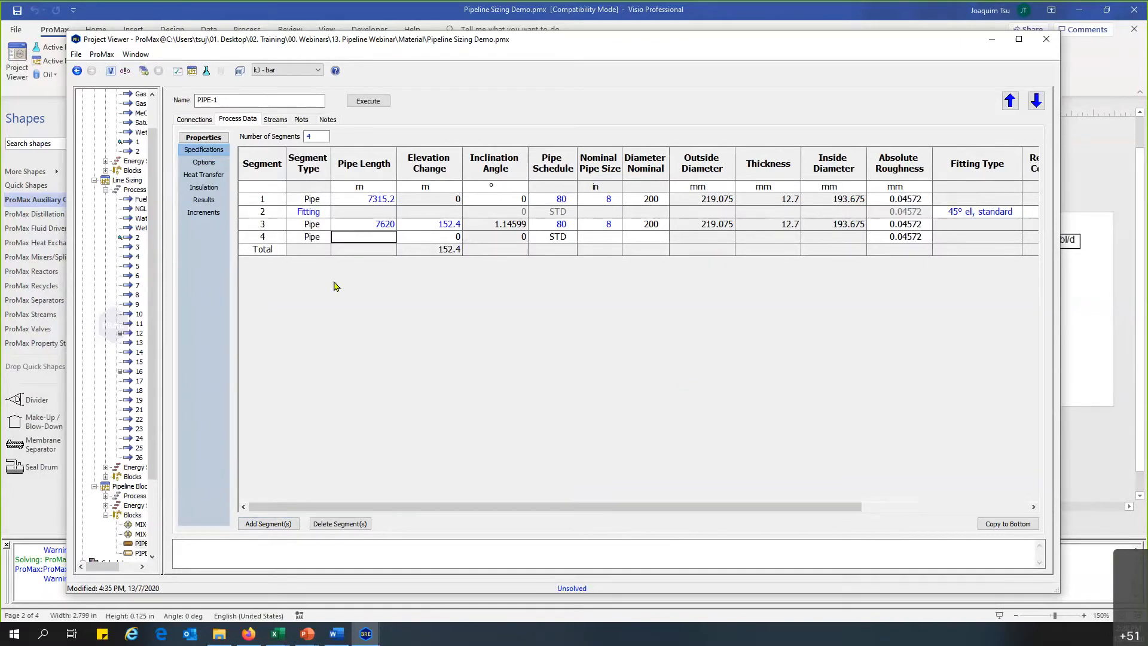
text(9140)
key(Return)
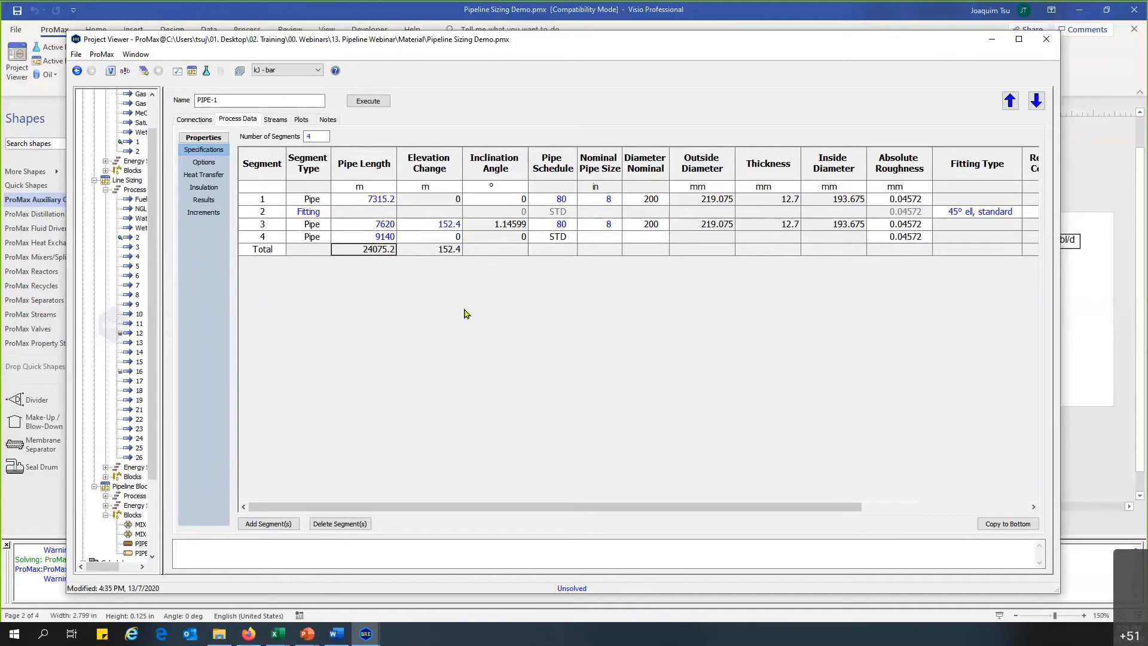
- Set segment 4's pipe schedule to 80 and look through the other available schedules
click(541, 226)
click(557, 238)
text(80)
key(Return)
click(570, 237)
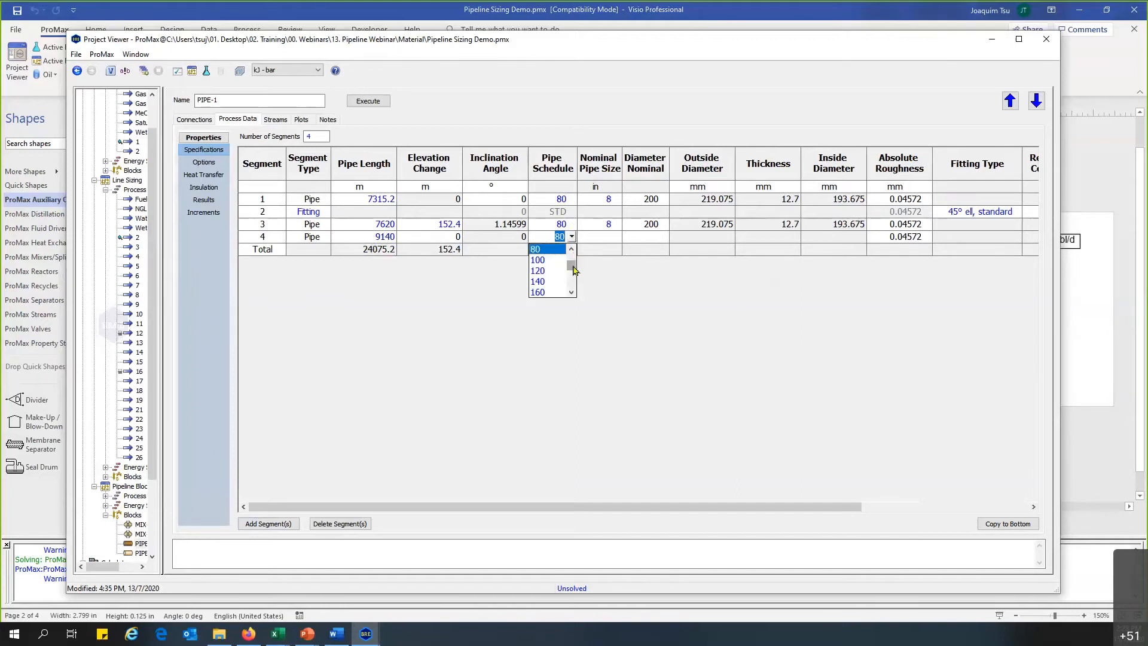
drag(572, 270, 580, 280)
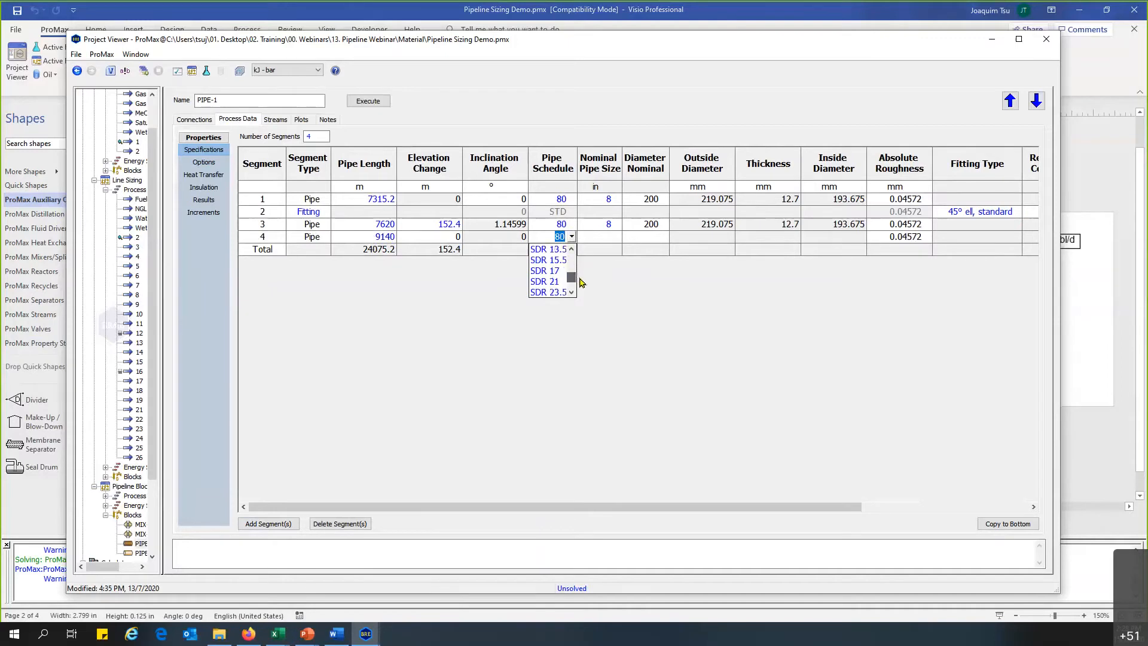
- Look through the nominal pipe sizes and nominal diameters on offer, and set segment 4's nominal pipe size to 8 in
click(608, 242)
click(608, 239)
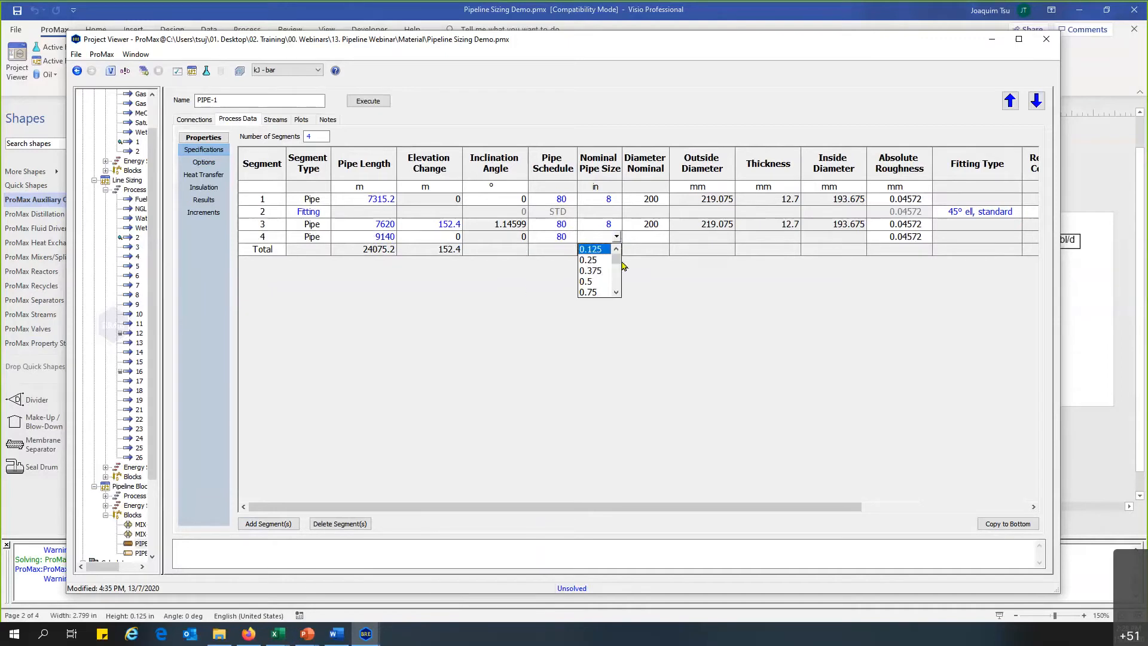
drag(616, 258, 673, 294)
click(666, 242)
click(663, 240)
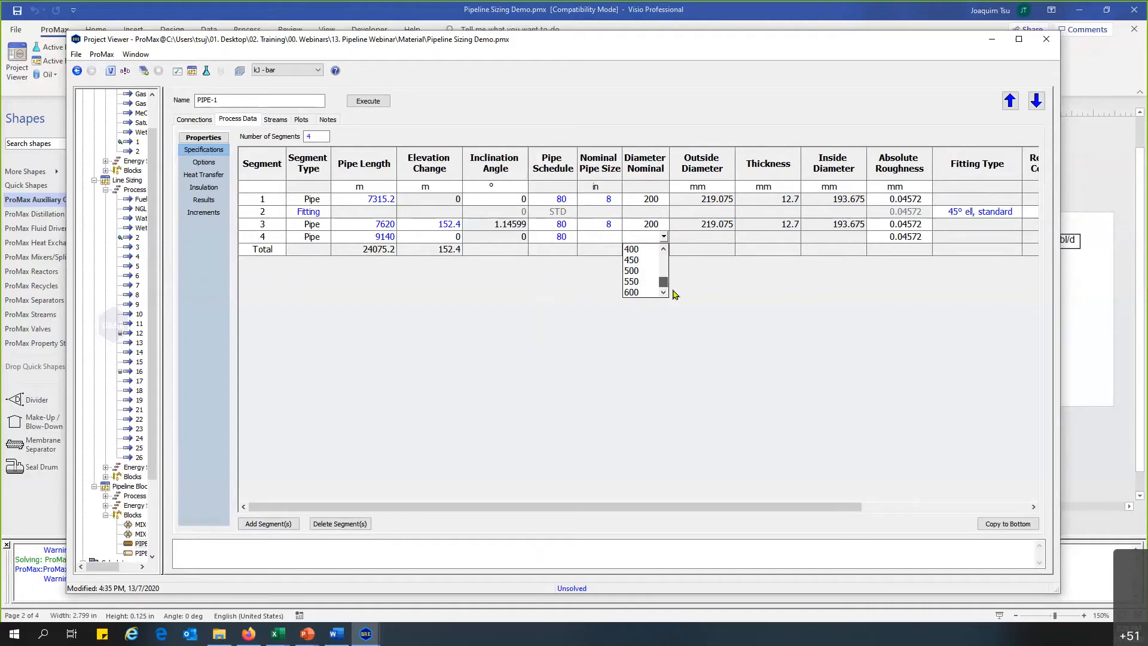
click(673, 294)
click(592, 226)
click(597, 238)
text(8)
key(Return)
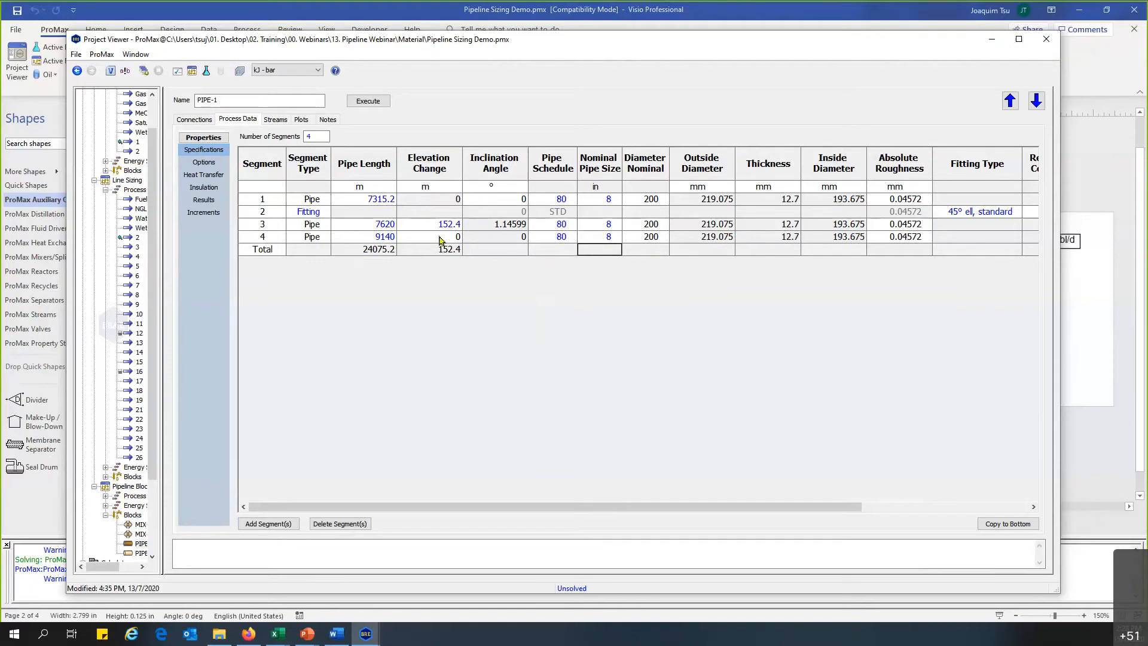
- Review the available fitting types for segment 2 and close the selection without changing the fitting
drag(372, 509, 253, 516)
click(302, 212)
click(980, 215)
drag(720, 507, 831, 508)
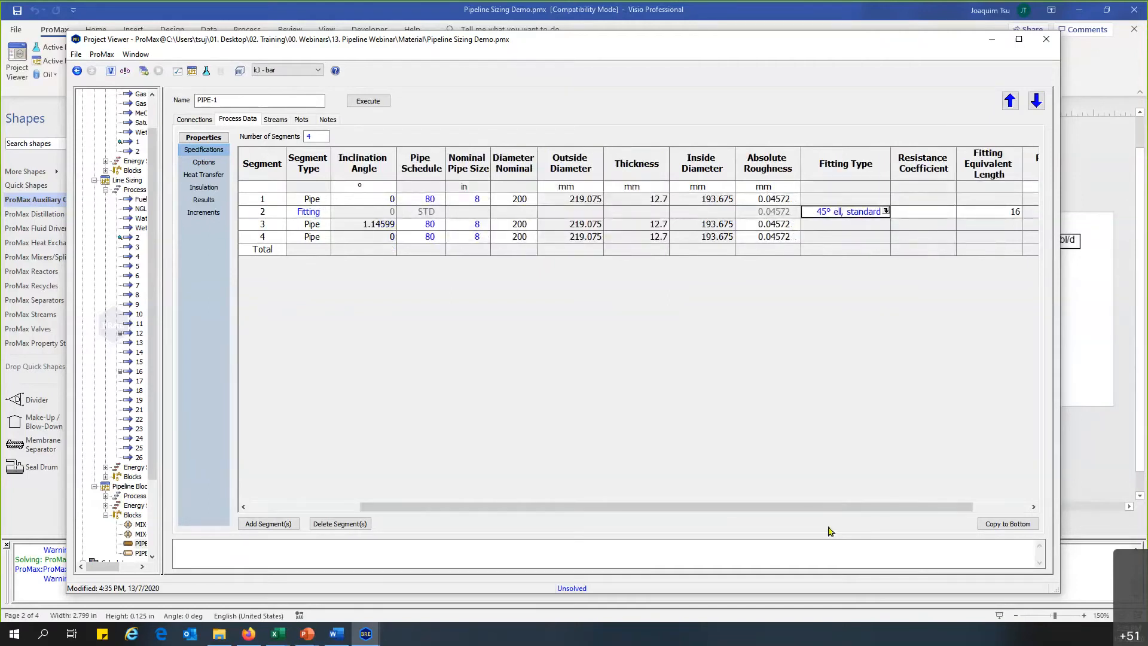
click(884, 211)
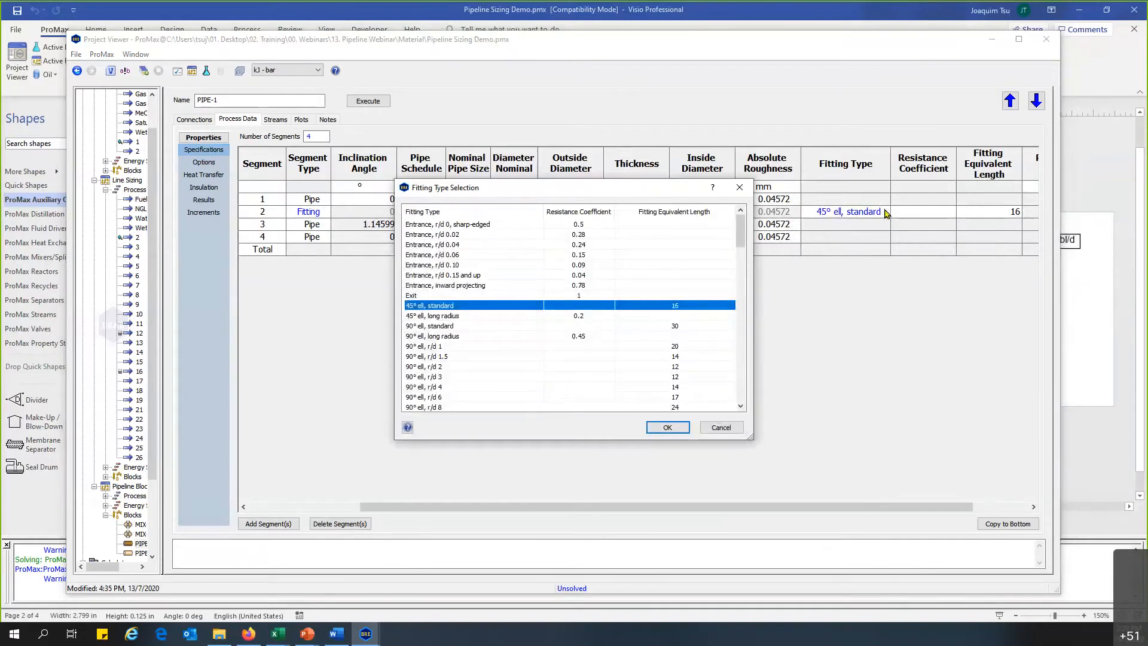
drag(744, 232, 758, 391)
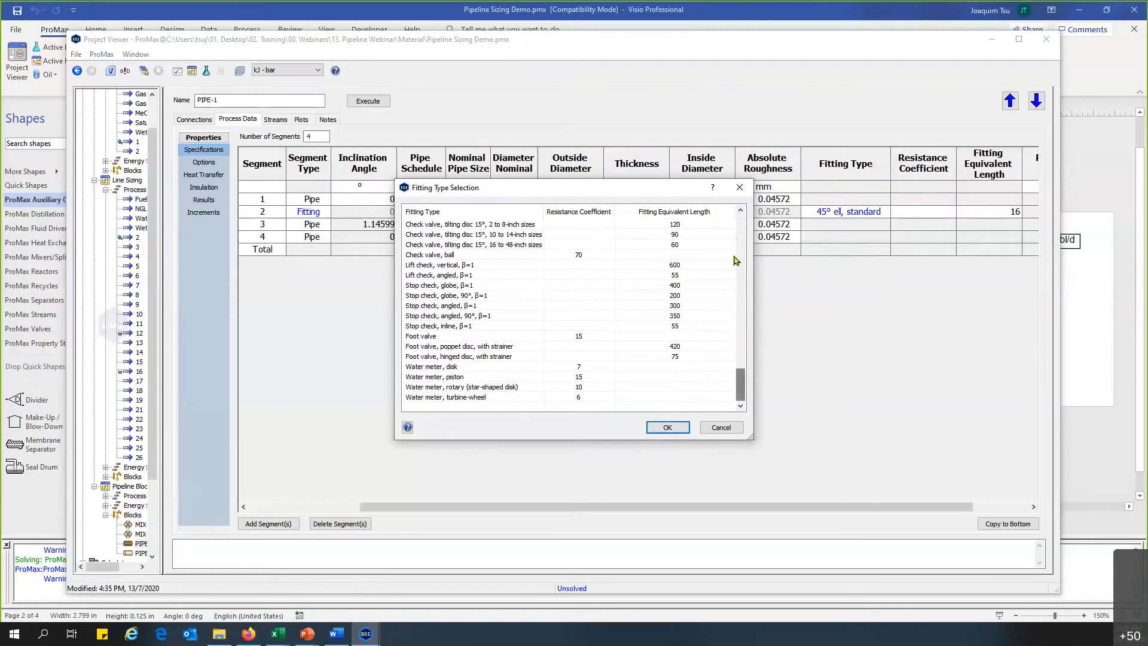
click(739, 187)
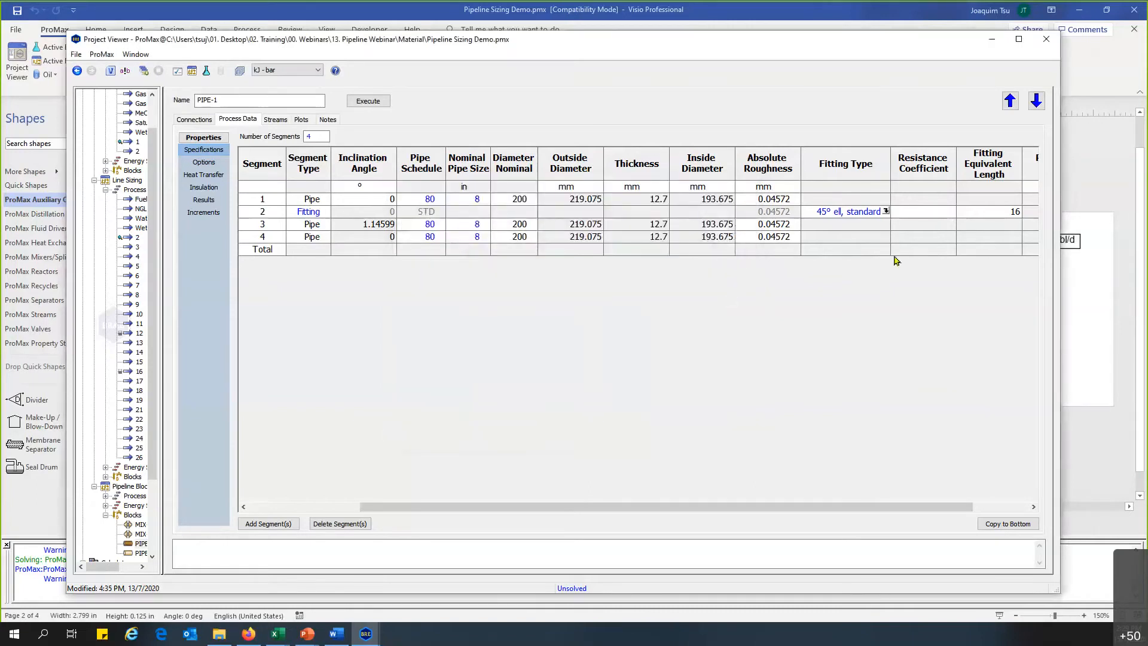
- Examine the resistance coefficient and fitting equivalent length fields of segment 2
click(925, 213)
click(976, 211)
drag(917, 215, 988, 217)
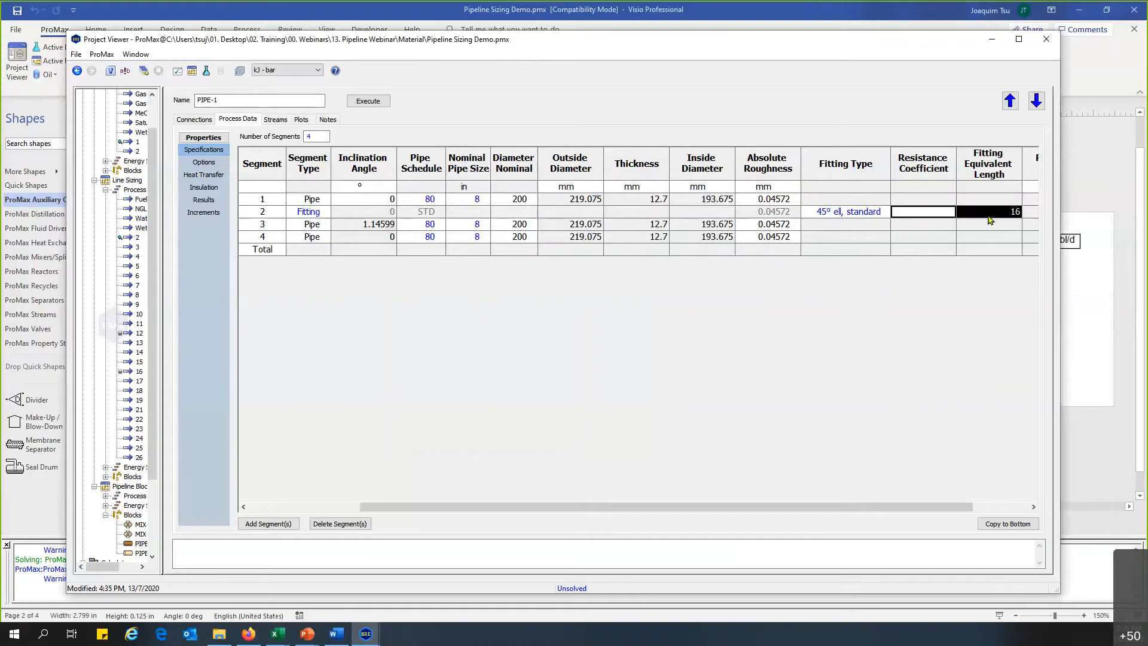
click(988, 215)
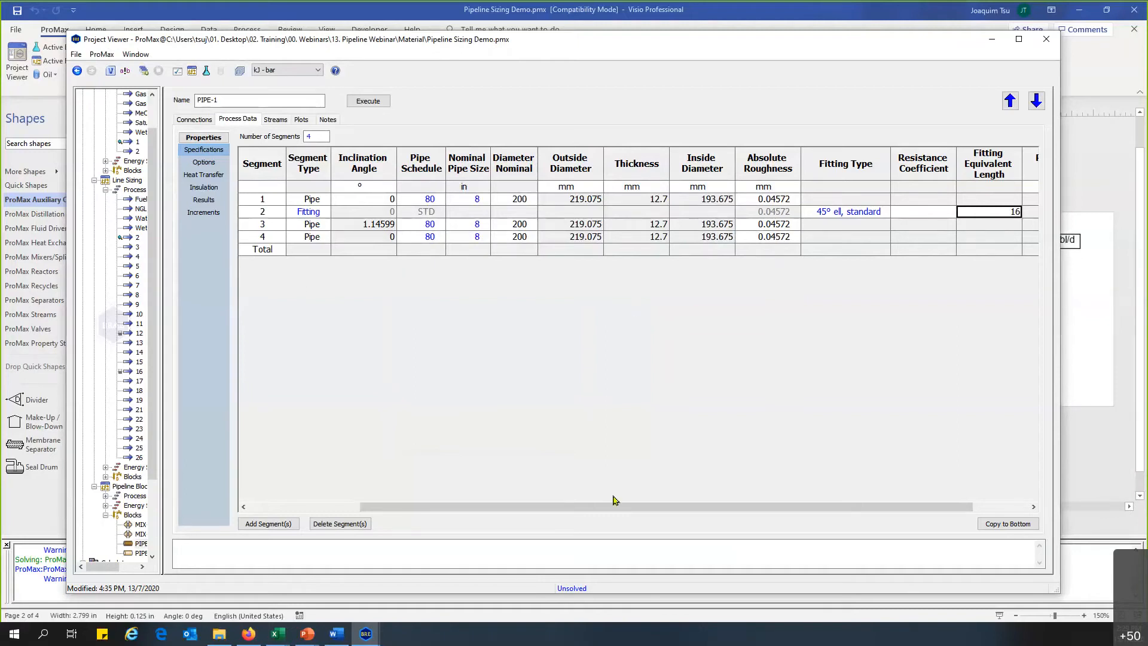
drag(605, 506, 494, 507)
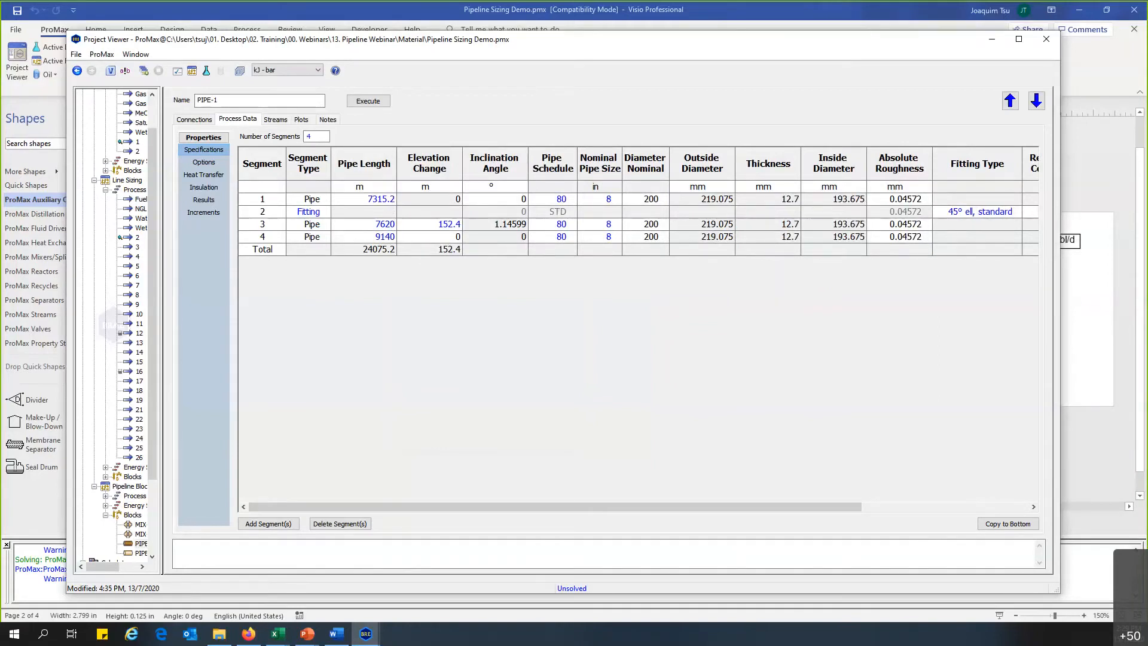
- Return to the flowsheet and attach an Energy Stream from the ProMax Streams shapes to PIPE-1
click(1045, 39)
click(557, 232)
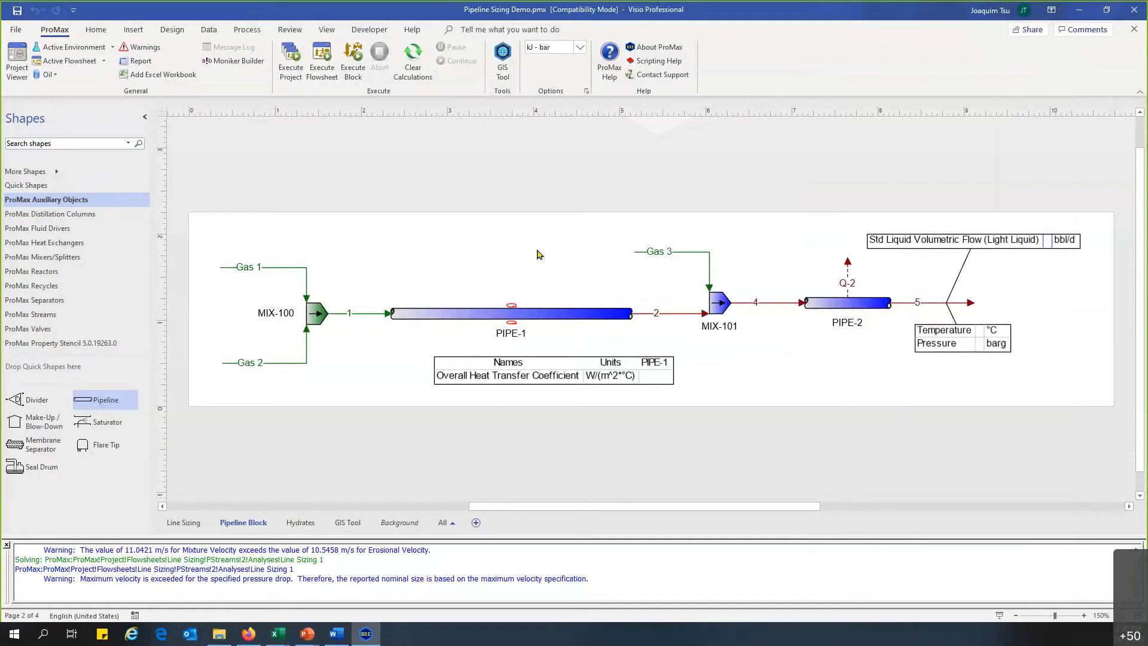
click(36, 317)
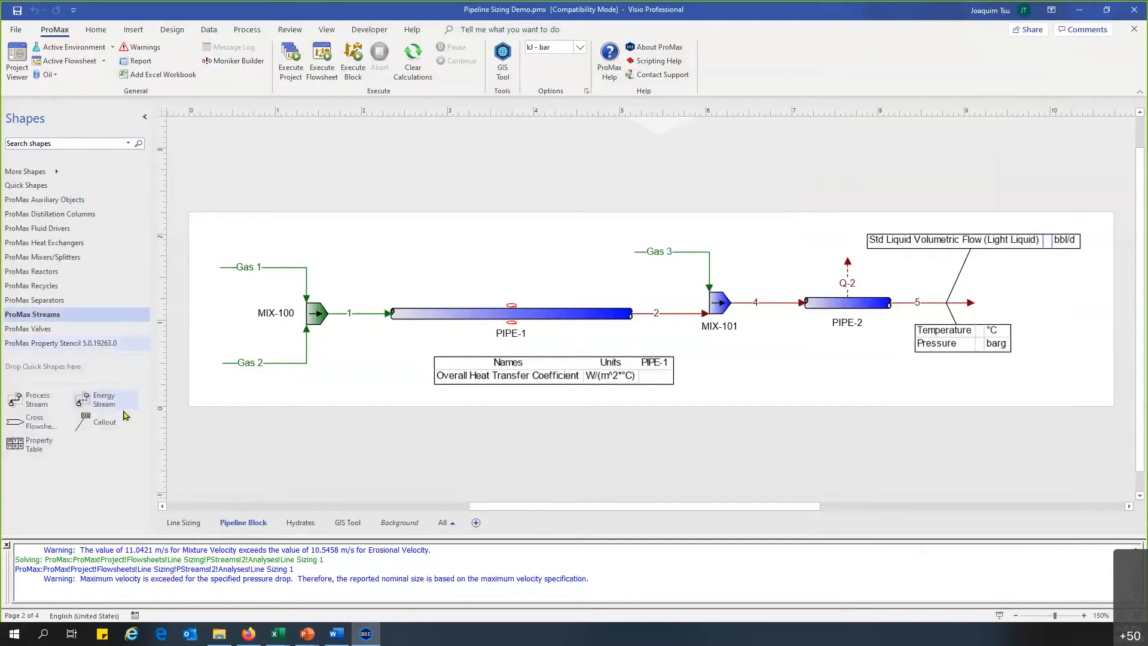
drag(124, 404, 514, 311)
click(592, 292)
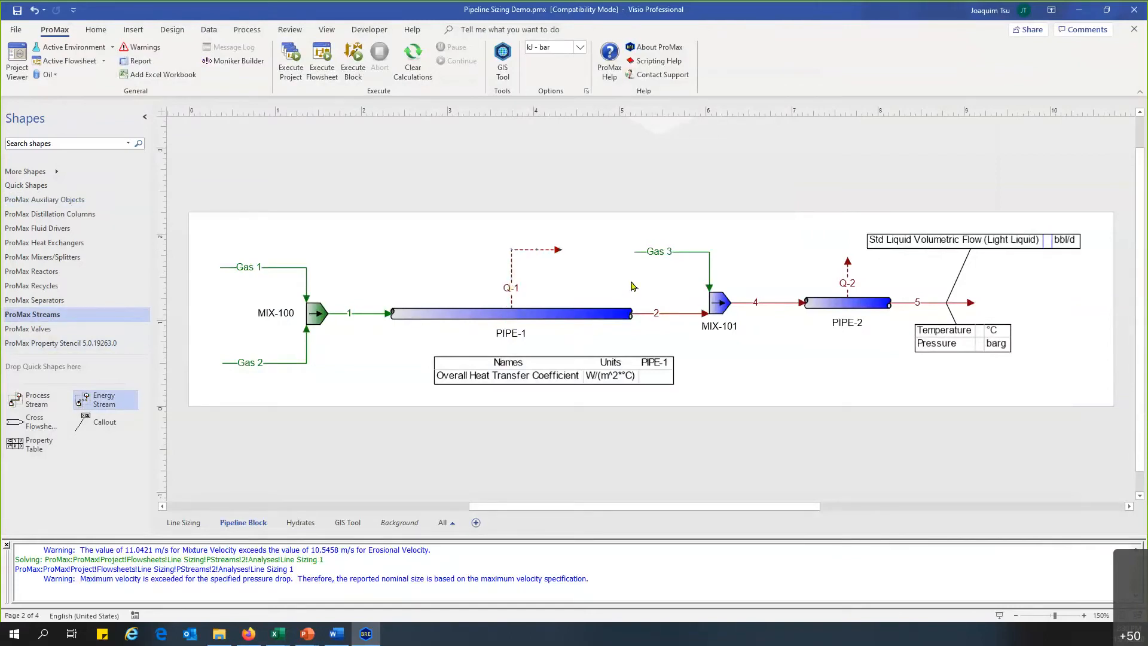
- Open PIPE-1's heat transfer data and set the ambient temperature of segment 4 to -1 °C
click(588, 315)
double_click(588, 315)
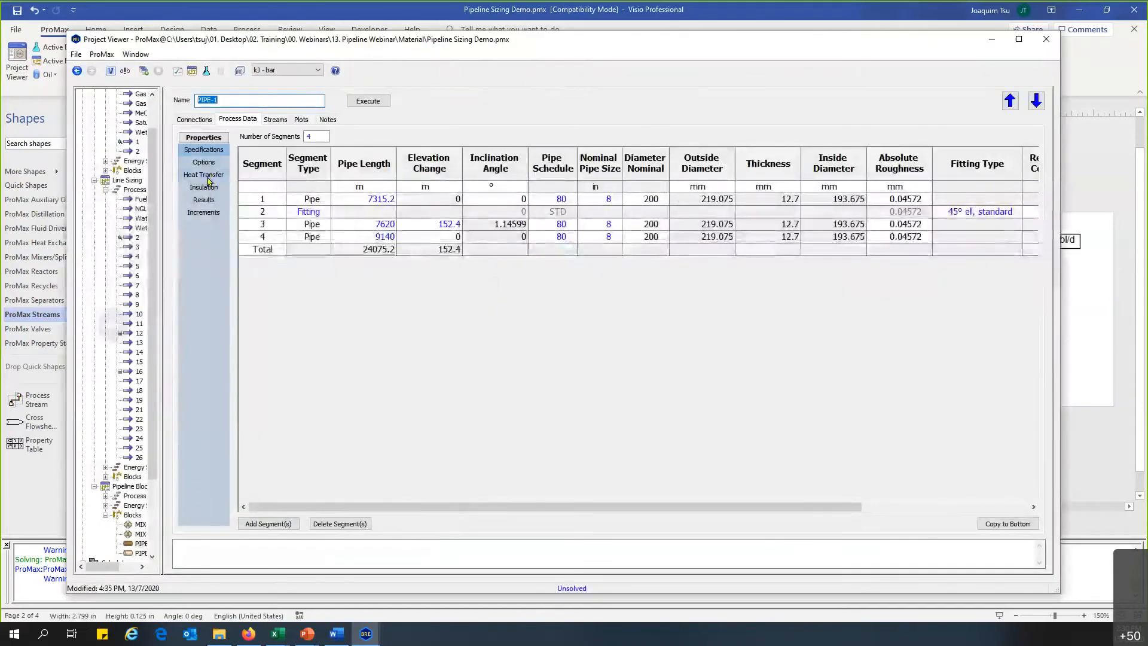
click(204, 175)
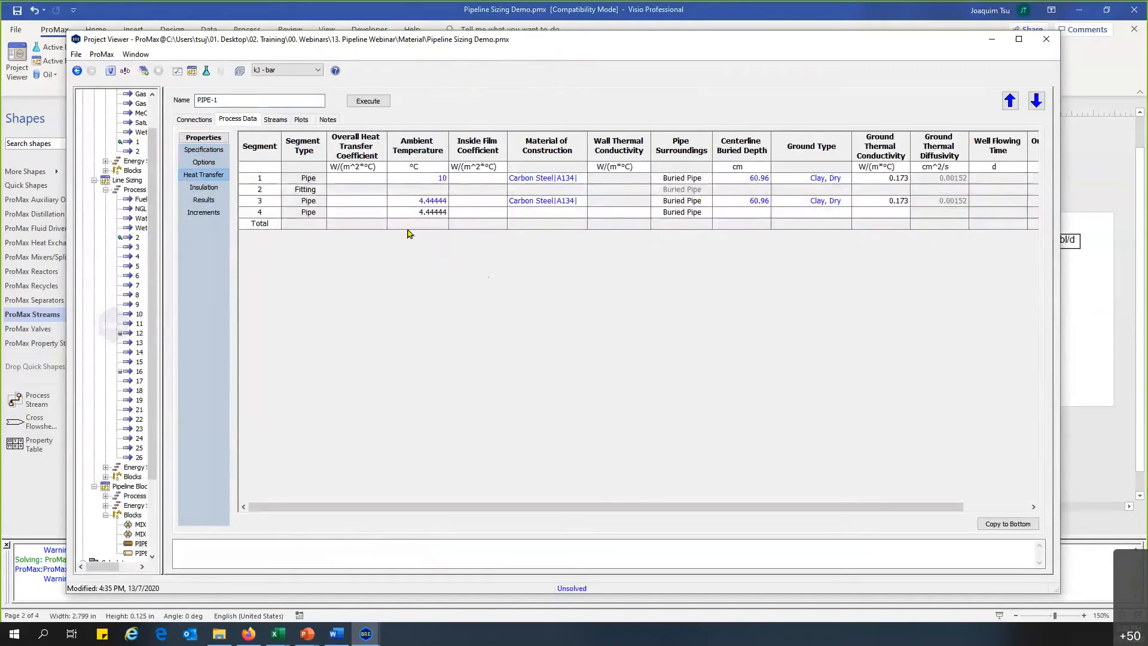
click(422, 212)
click(261, 214)
mouse_move(261, 216)
mouse_down()
mouse_move(679, 254)
mouse_move(913, 214)
mouse_move(147, 151)
mouse_move(271, 204)
mouse_move(257, 215)
mouse_up()
click(413, 216)
text(-1)
key(Tab)
key(Tab)
- Review the material of construction groups without choosing one, and copy segment 3's carbon steel A134 material down to segment 4
click(583, 213)
drag(892, 147, 897, 173)
click(697, 175)
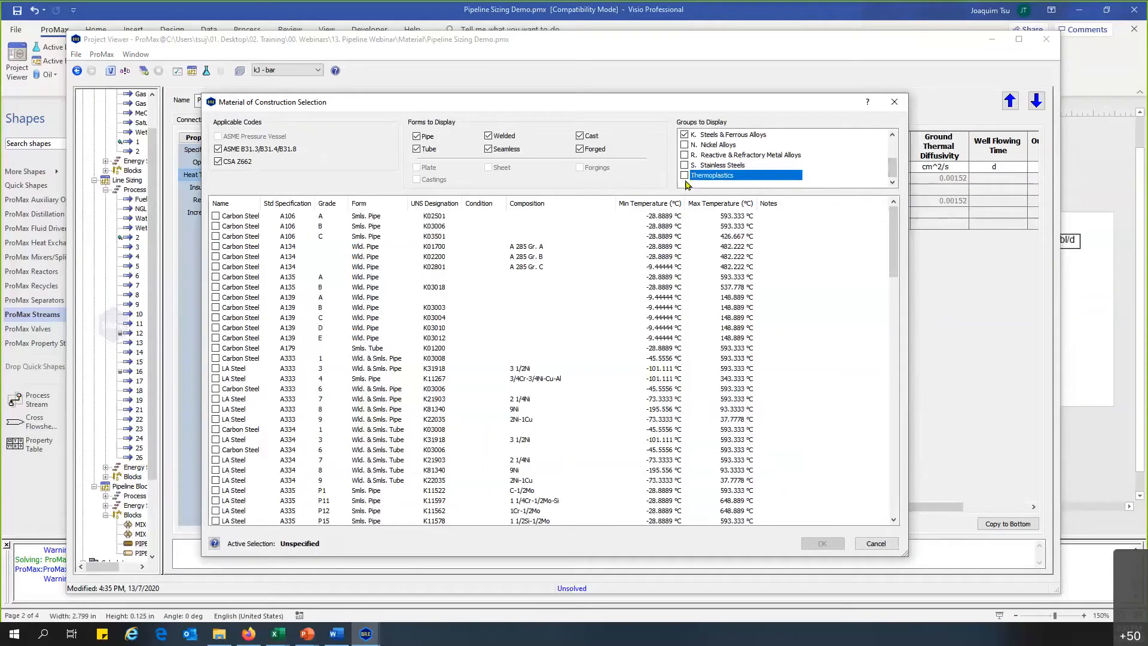
click(892, 103)
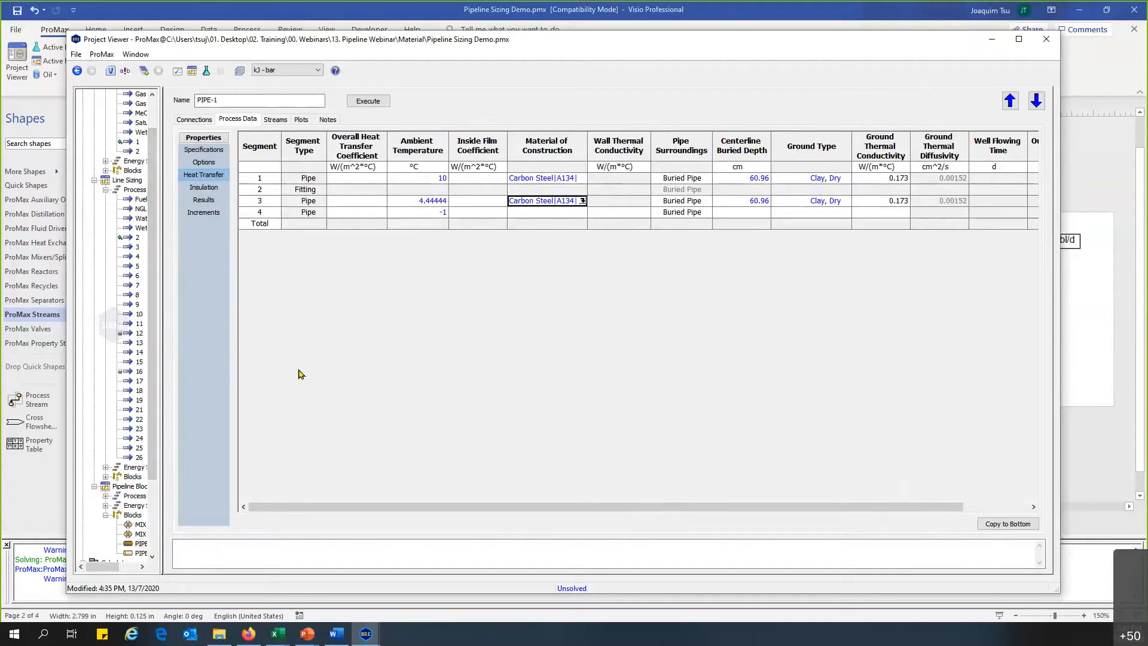
click(1009, 524)
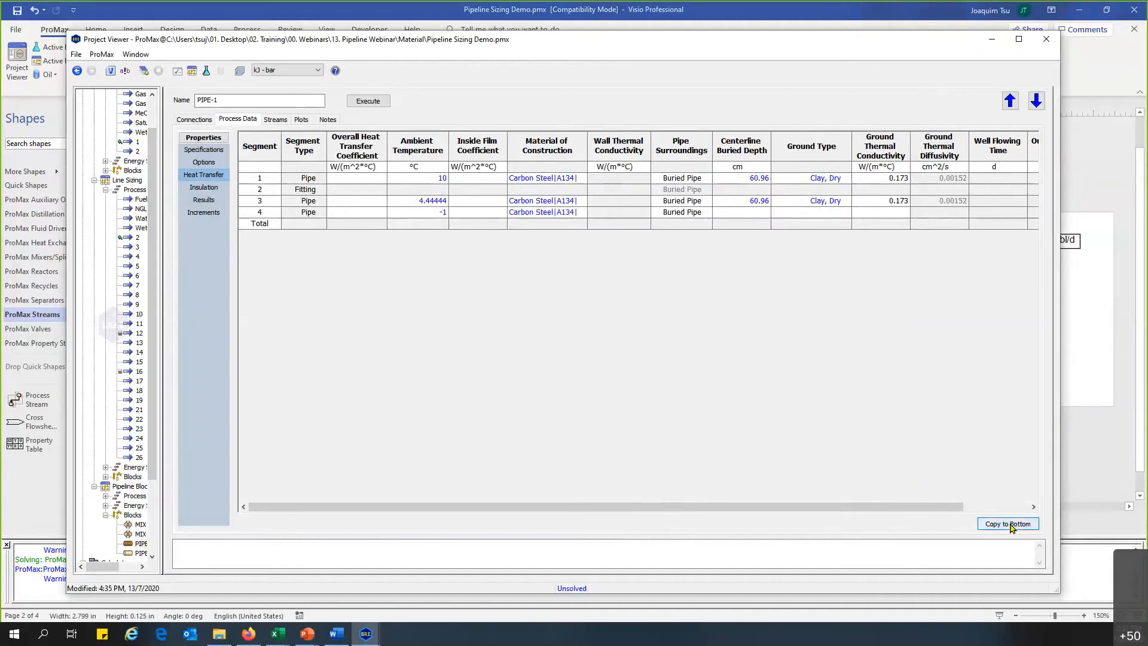
- Copy segment 3's centerline buried depth and ground type down to segment 4
click(759, 202)
drag(759, 205, 811, 205)
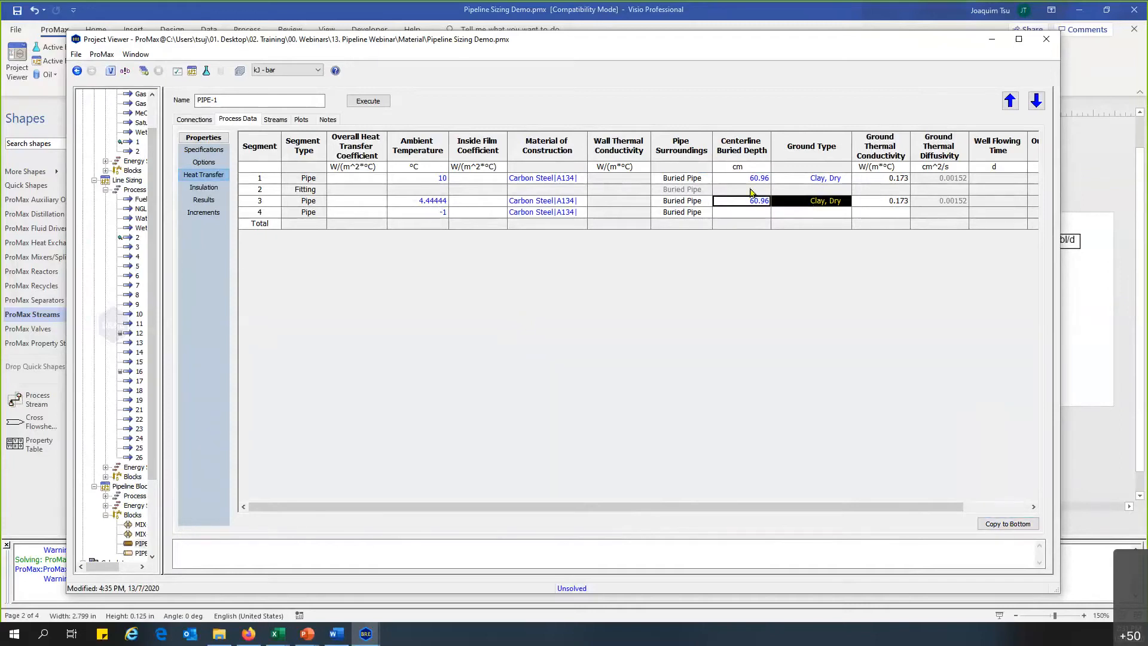
click(1016, 525)
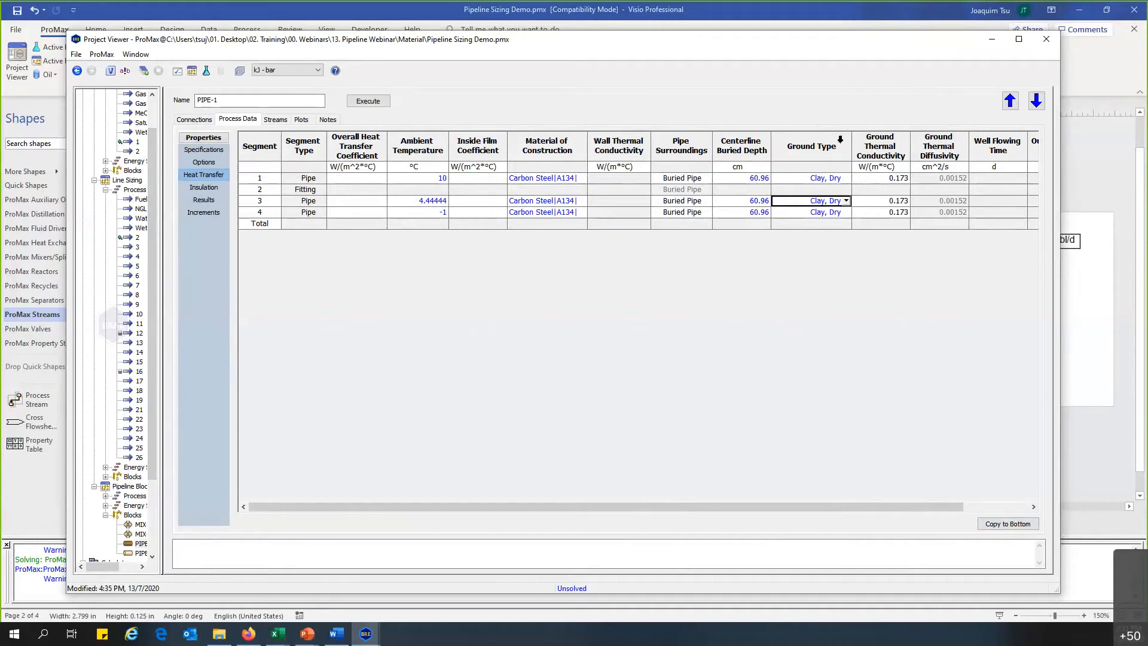
- Look through the available ground types for segment 3, leaving Clay, Dry selected
click(845, 201)
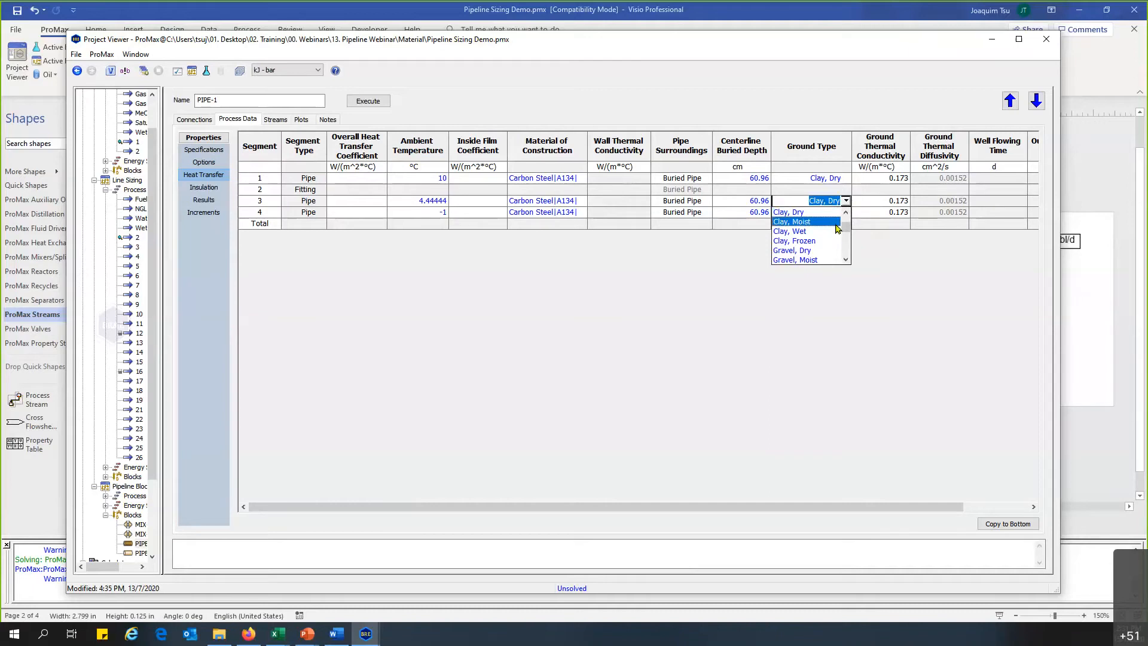
scroll(846, 224, up, 1)
mouse_move(847, 224)
mouse_down()
mouse_move(853, 253)
mouse_move(852, 229)
mouse_up()
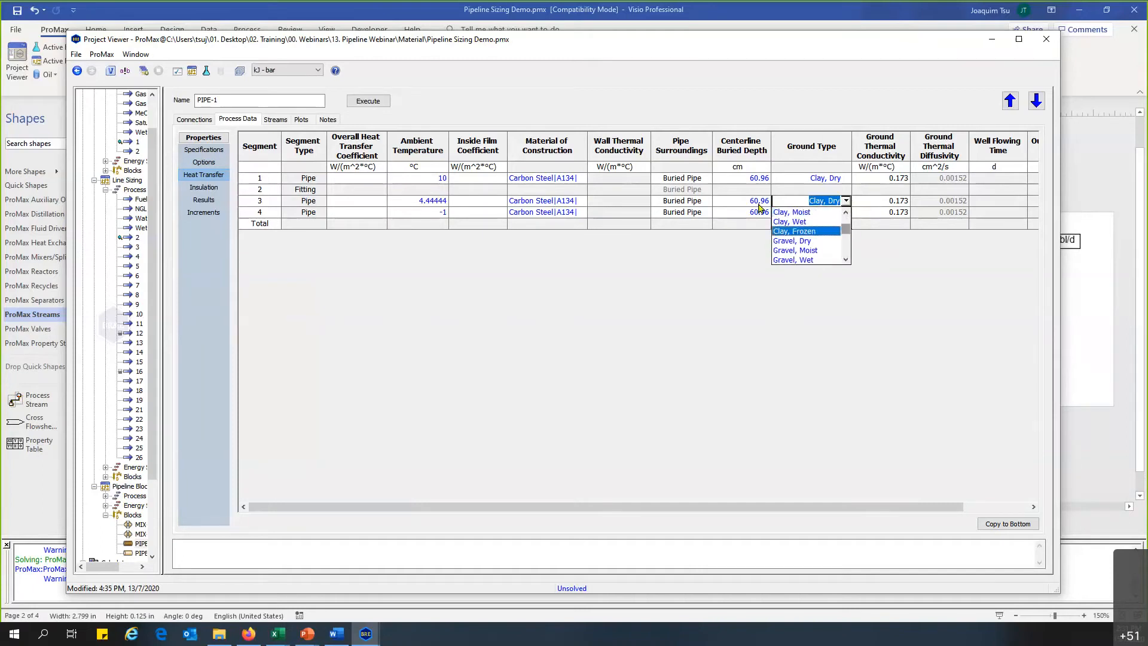
click(668, 289)
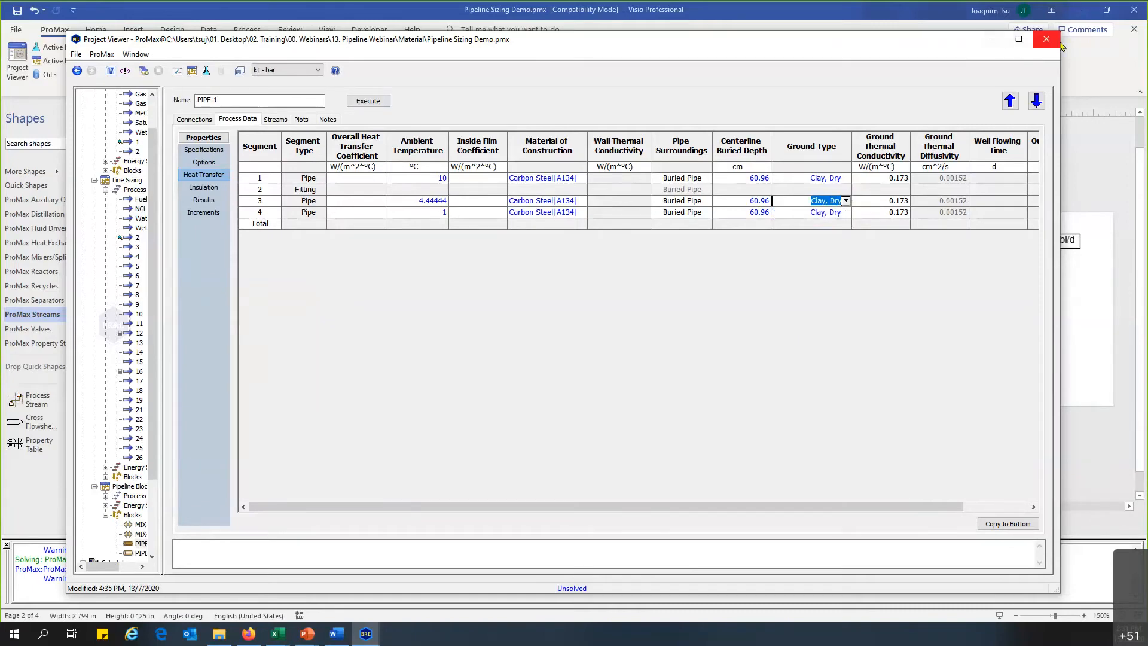
- Return to the flowsheet, execute it, and reopen PIPE-1 in the Project Viewer
click(1045, 39)
click(321, 63)
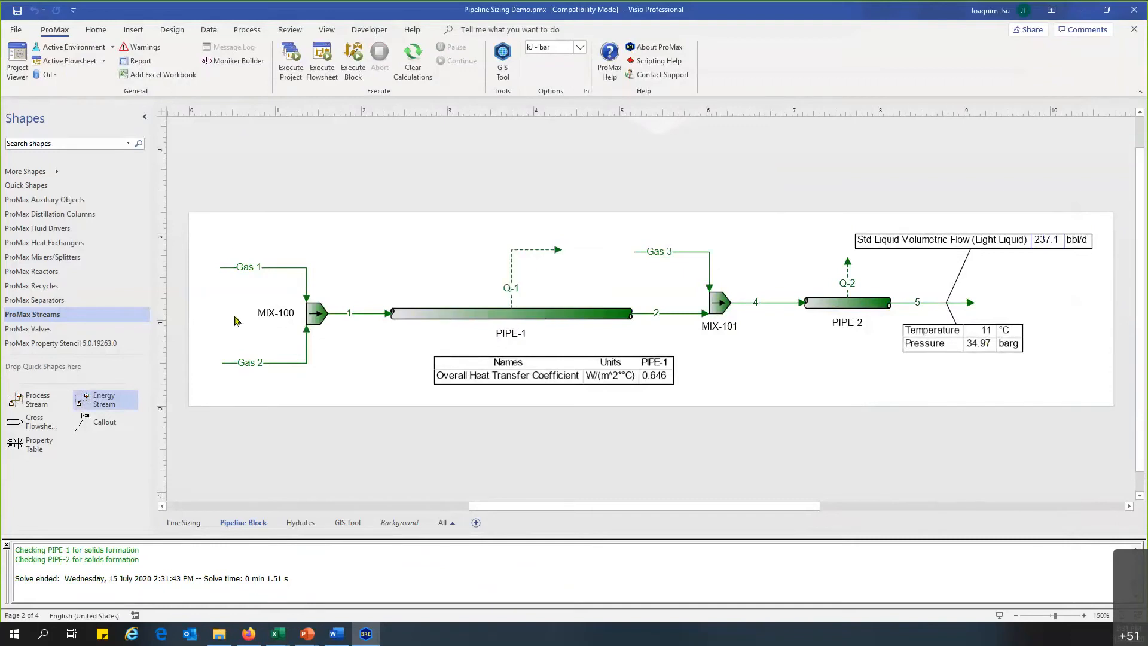
click(580, 312)
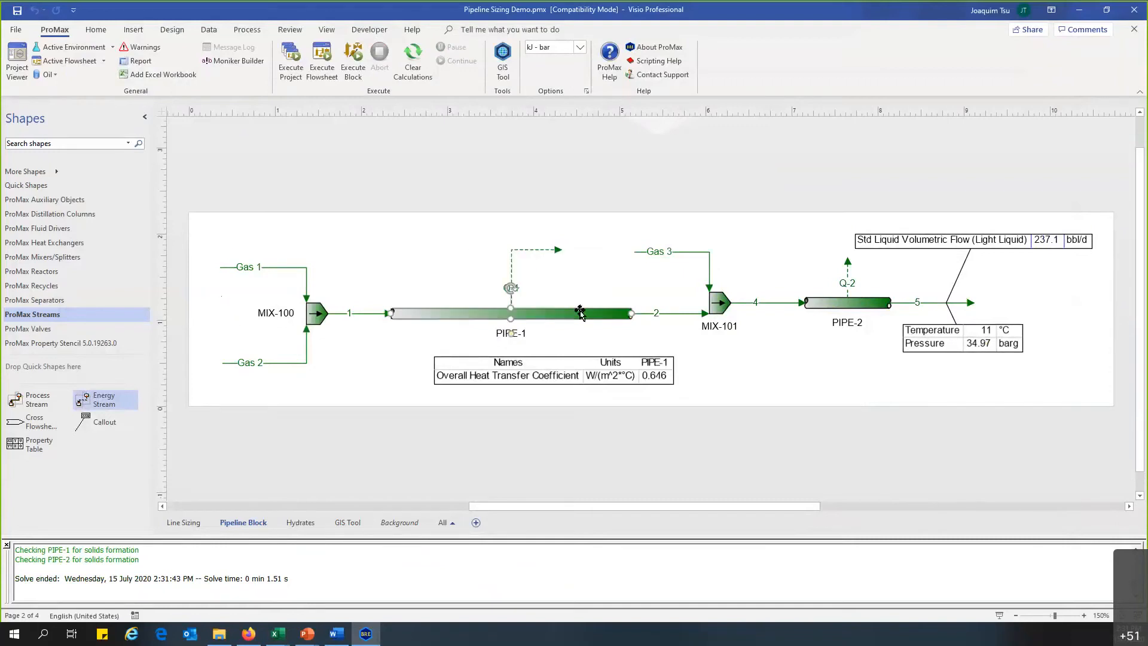
double_click(580, 312)
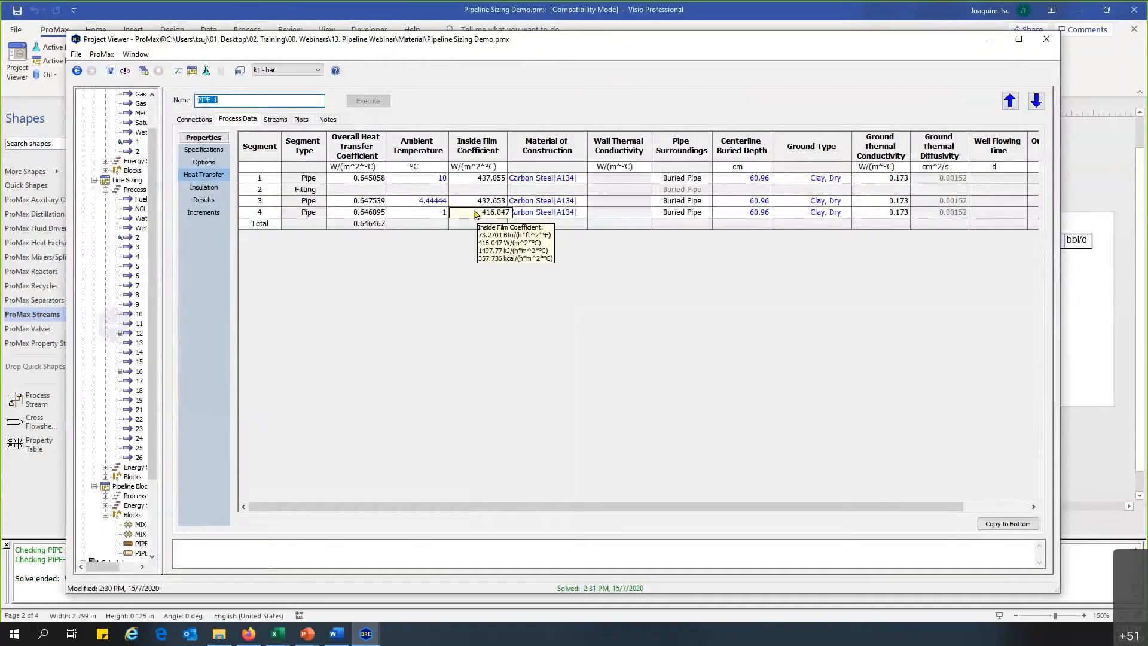
- Examine PIPE-1's increment results, focusing on the liquid velocity in each segment
click(203, 212)
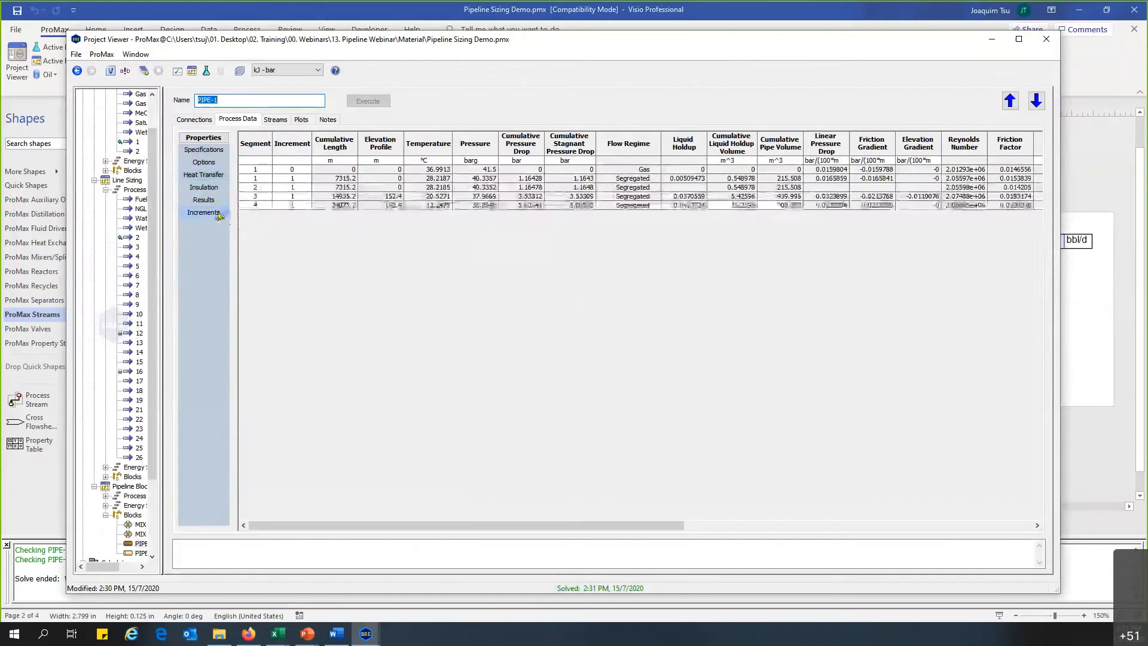
drag(591, 525, 781, 528)
click(867, 169)
drag(870, 179, 874, 207)
click(874, 206)
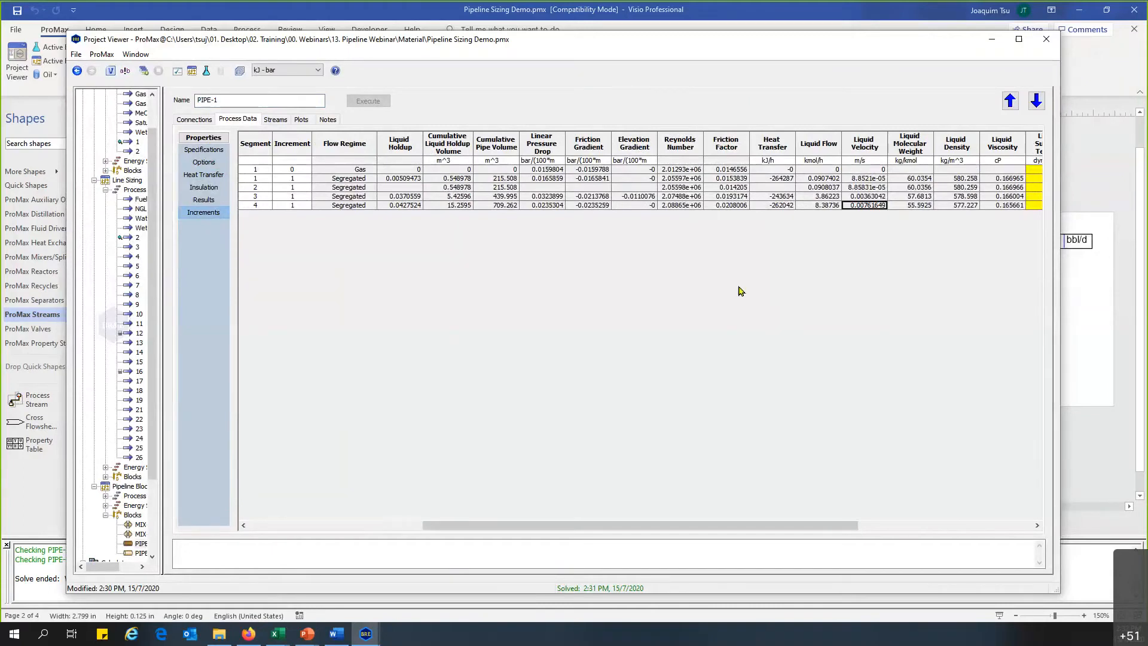
drag(859, 174, 866, 206)
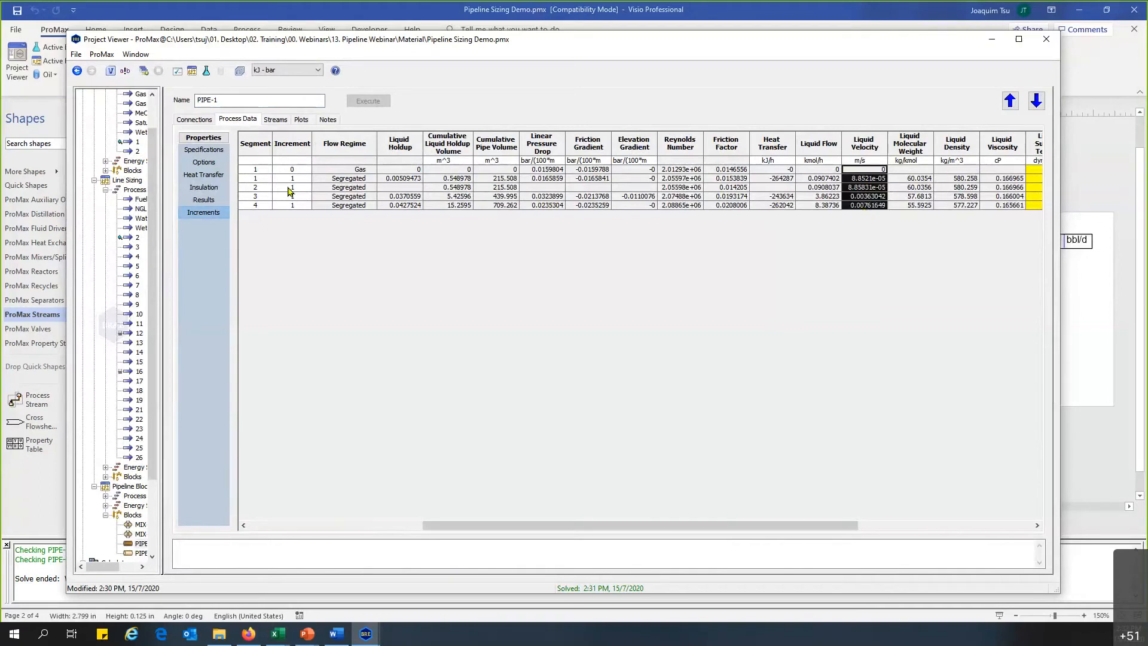
- Plot PIPE-1's liquid flow against cumulative length in place of the cumulative pressure drop
click(302, 121)
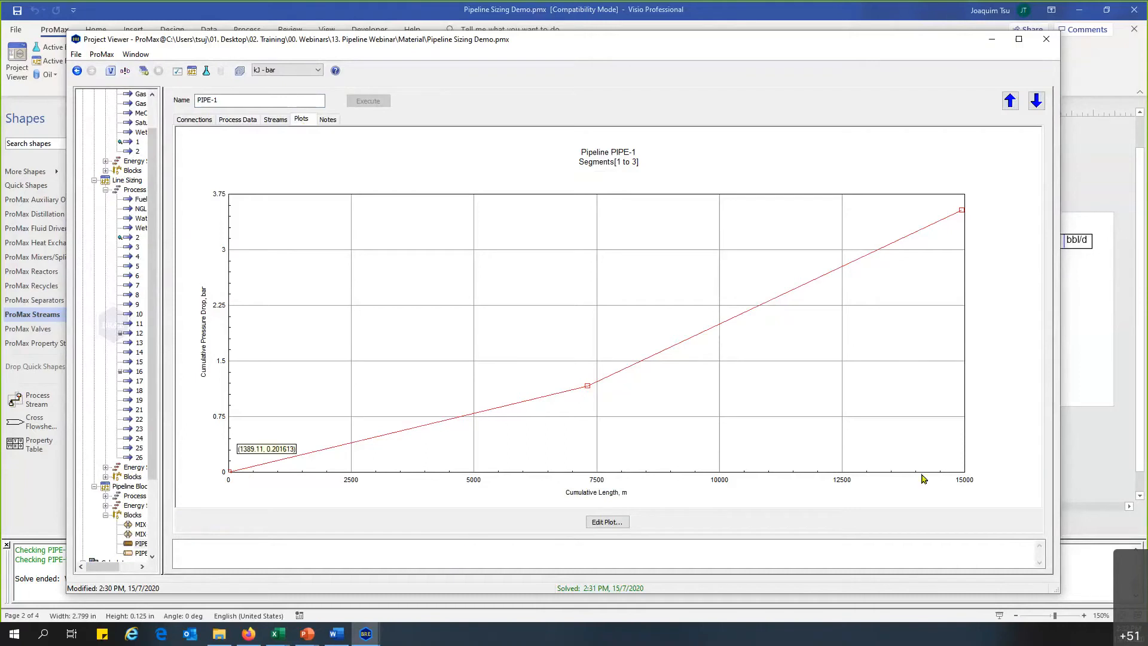
click(608, 522)
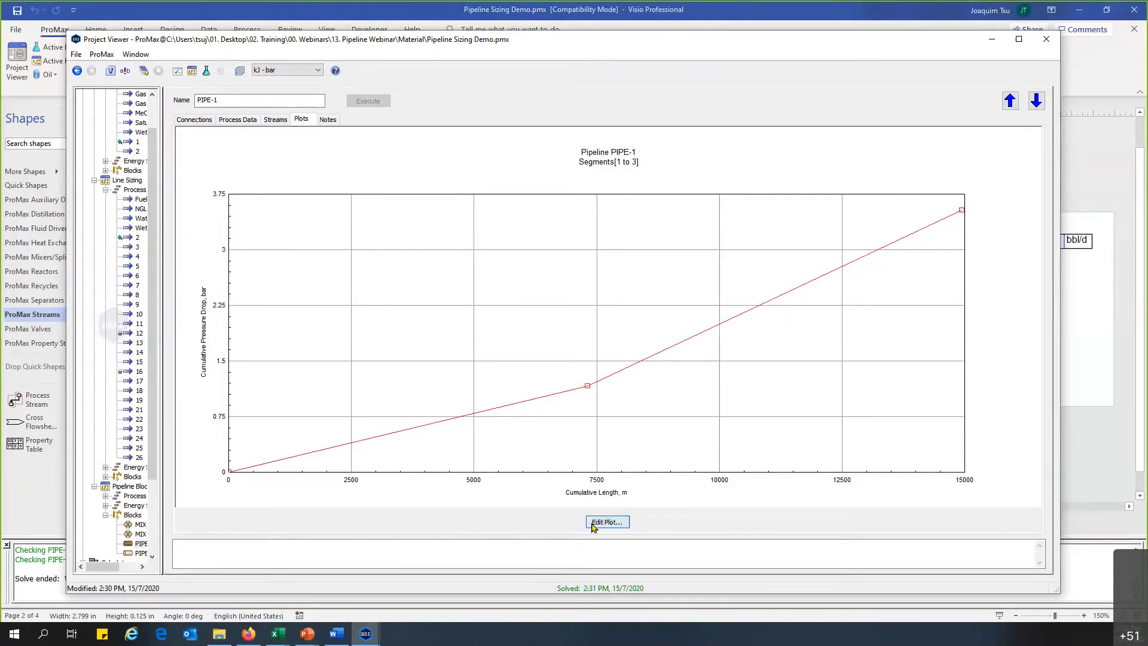
drag(624, 303, 635, 339)
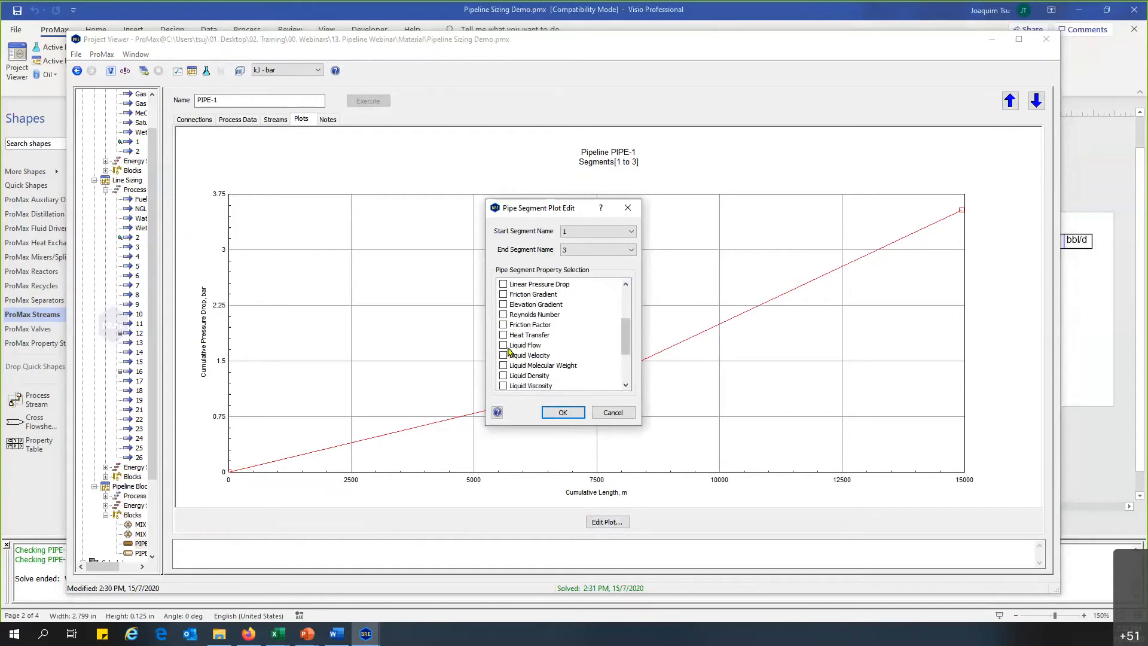
click(613, 413)
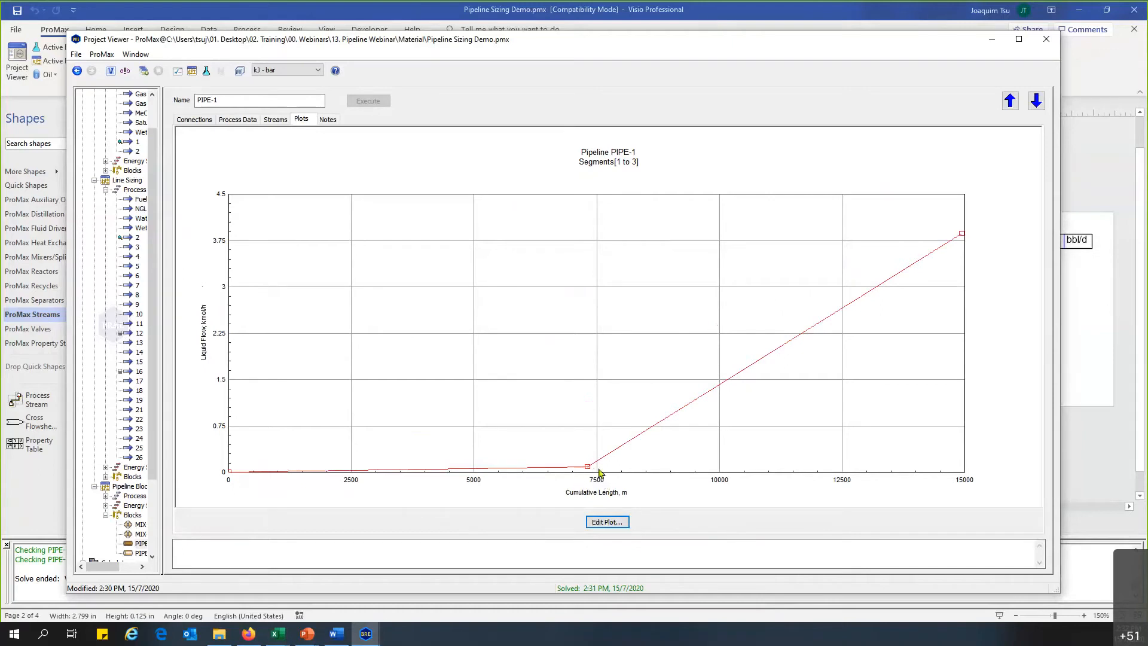
mouse_move(574, 459)
- Set segment 1's number of length increments to 10, copy it down to the other pipe segments, and execute PIPE-1
click(236, 120)
click(203, 162)
click(802, 170)
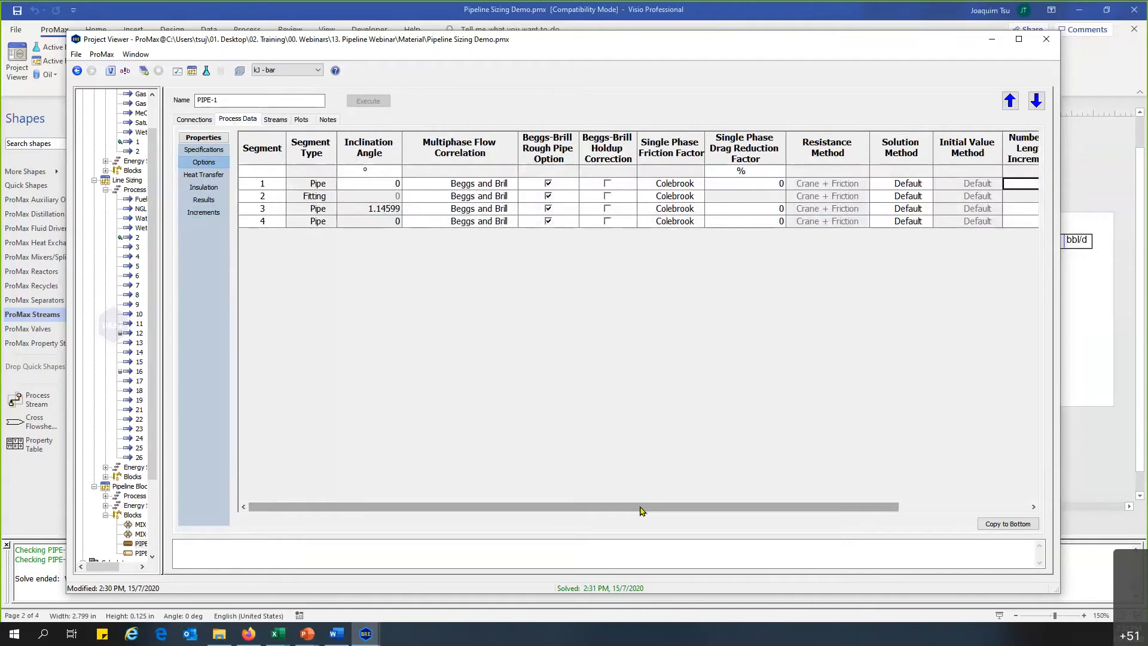
drag(641, 508, 815, 522)
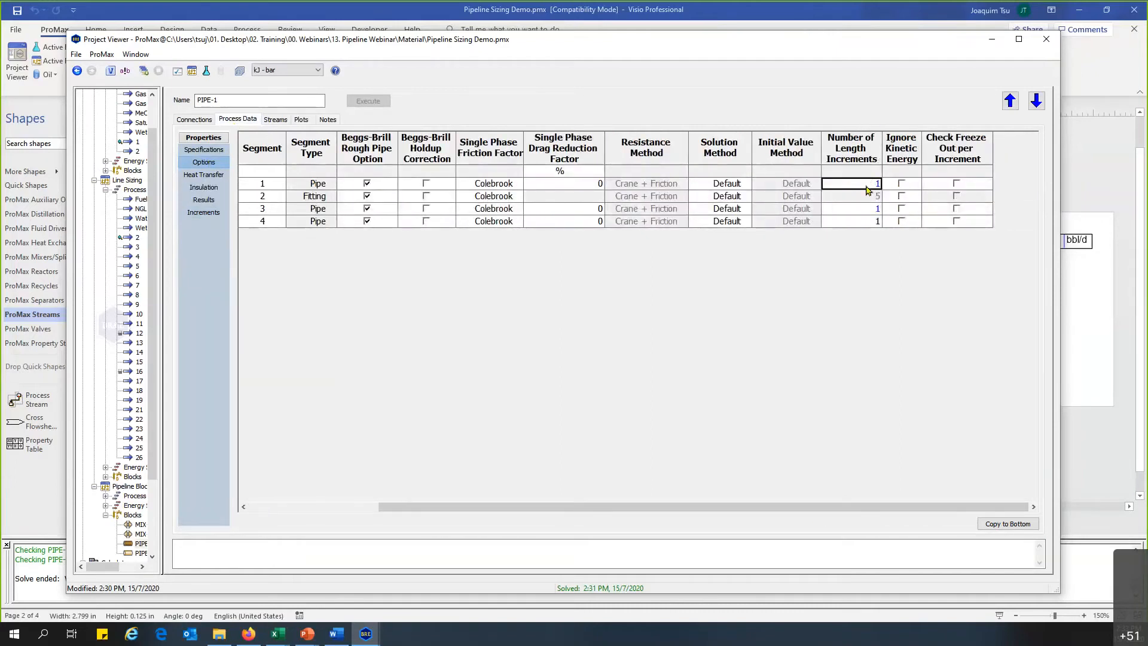
text(10)
click(1025, 522)
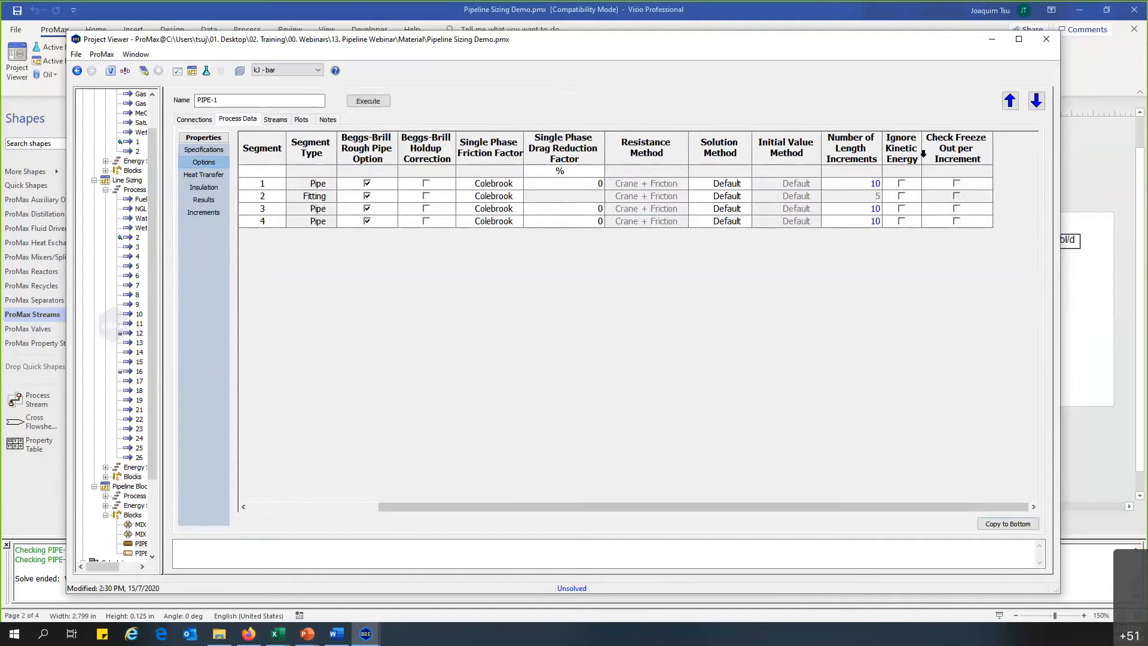
click(373, 104)
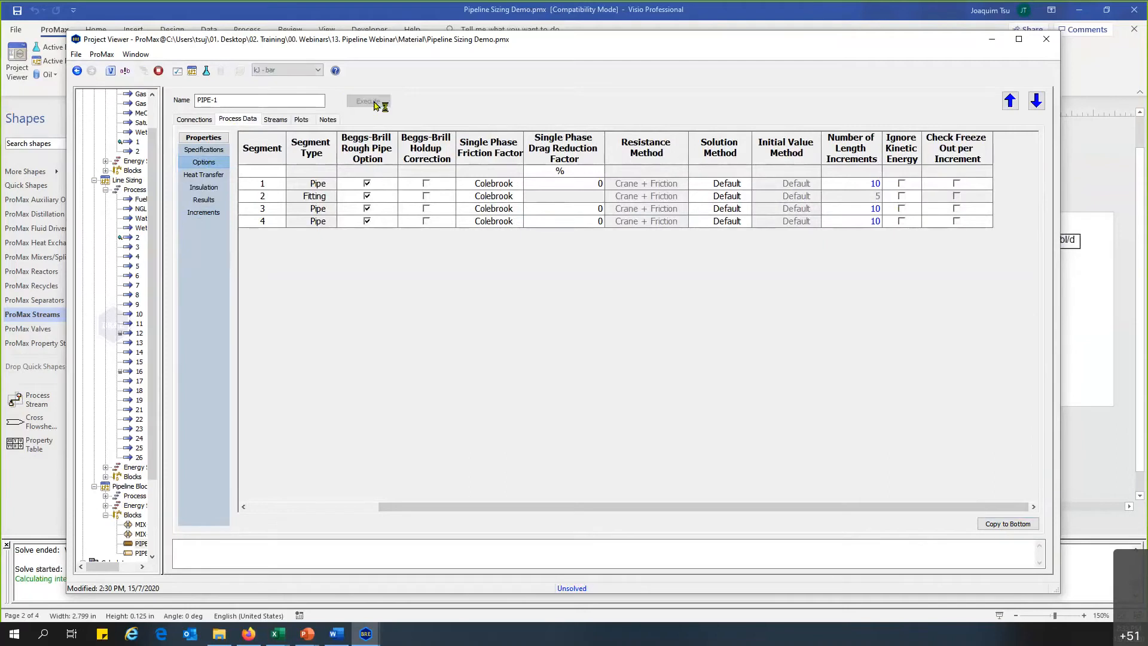
- Check PIPE-1's plot again, then return to the Pipeline Block flowsheet and execute it
click(301, 120)
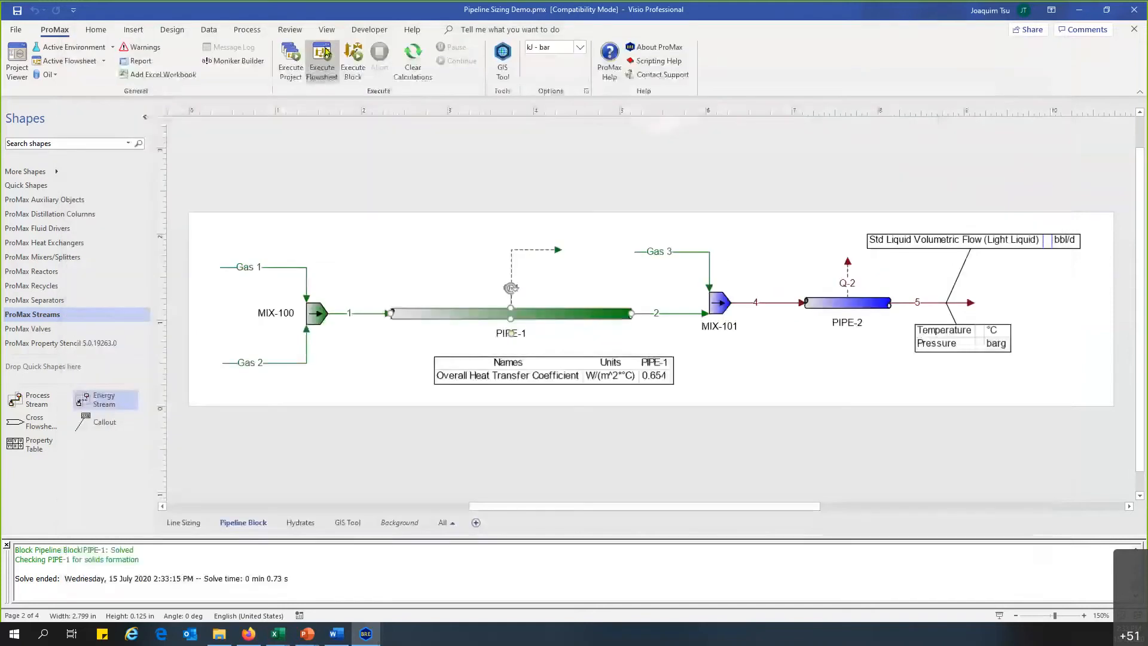
click(1046, 39)
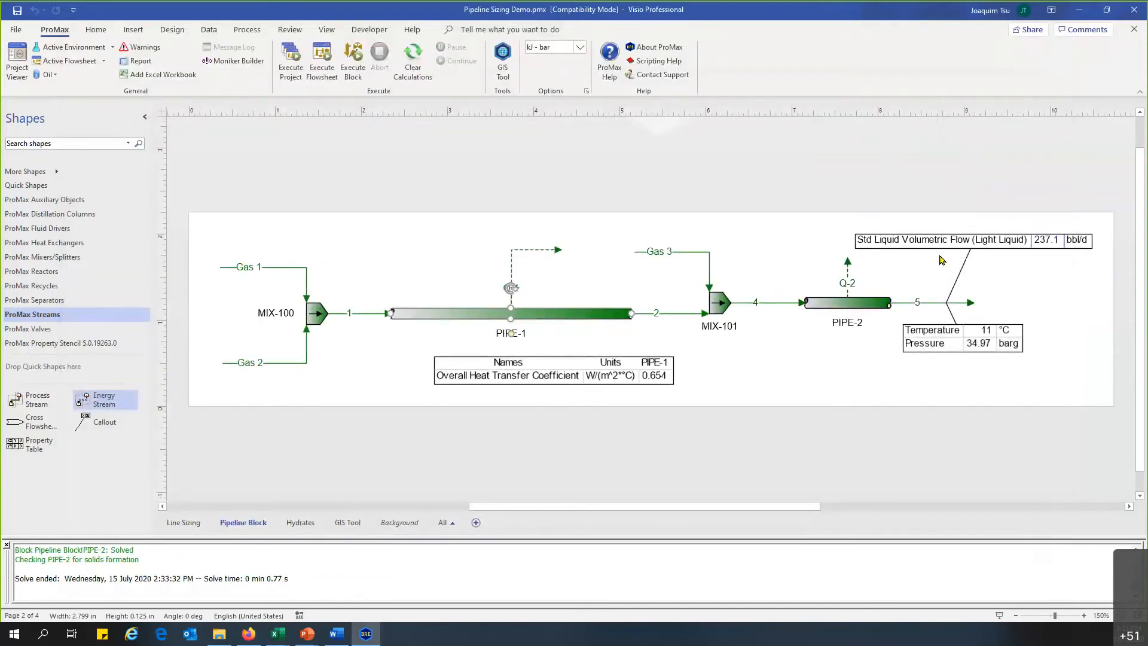
click(351, 191)
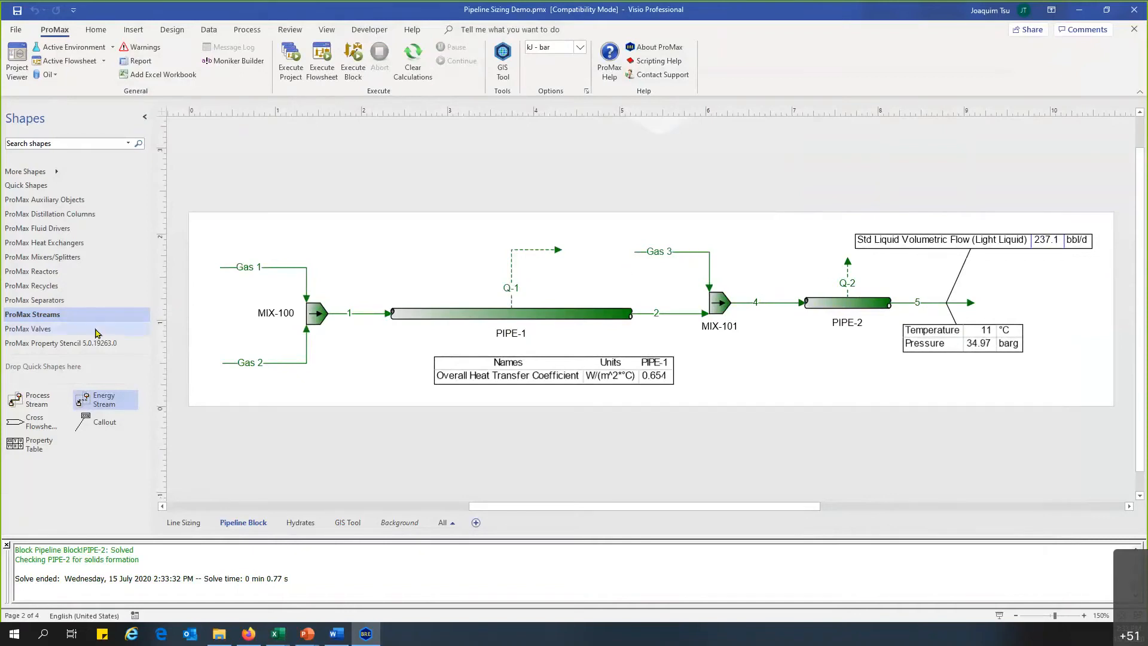
- Open SAT-1 from the Hydrates flowsheet and examine its outlet saturant concentration and fraction of saturation
click(301, 523)
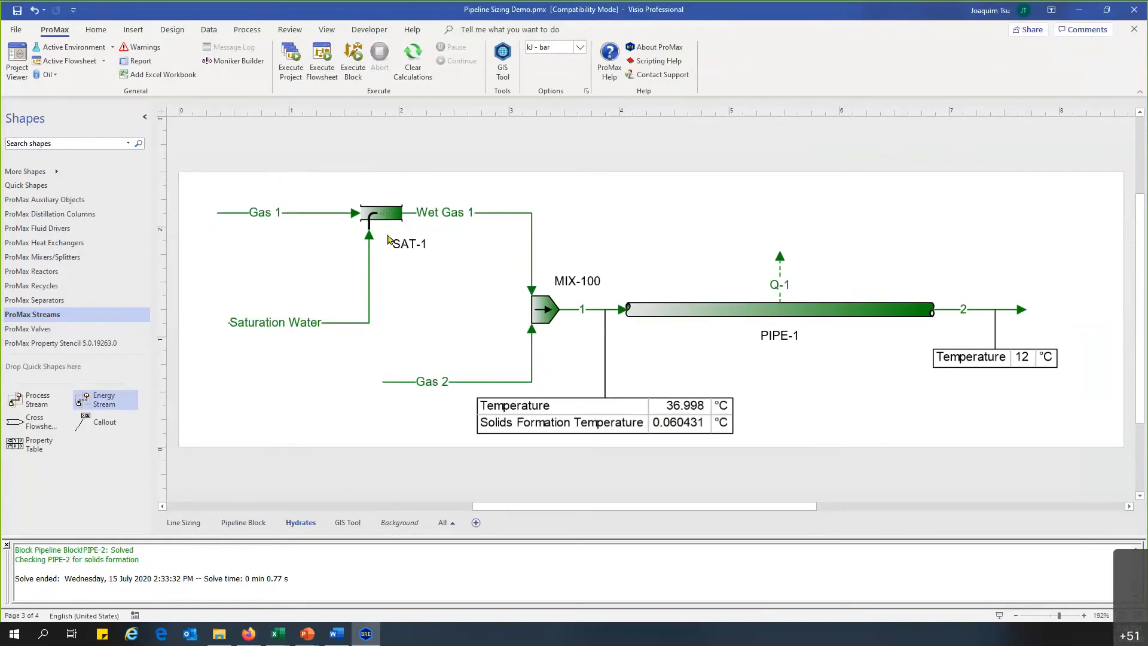
double_click(388, 214)
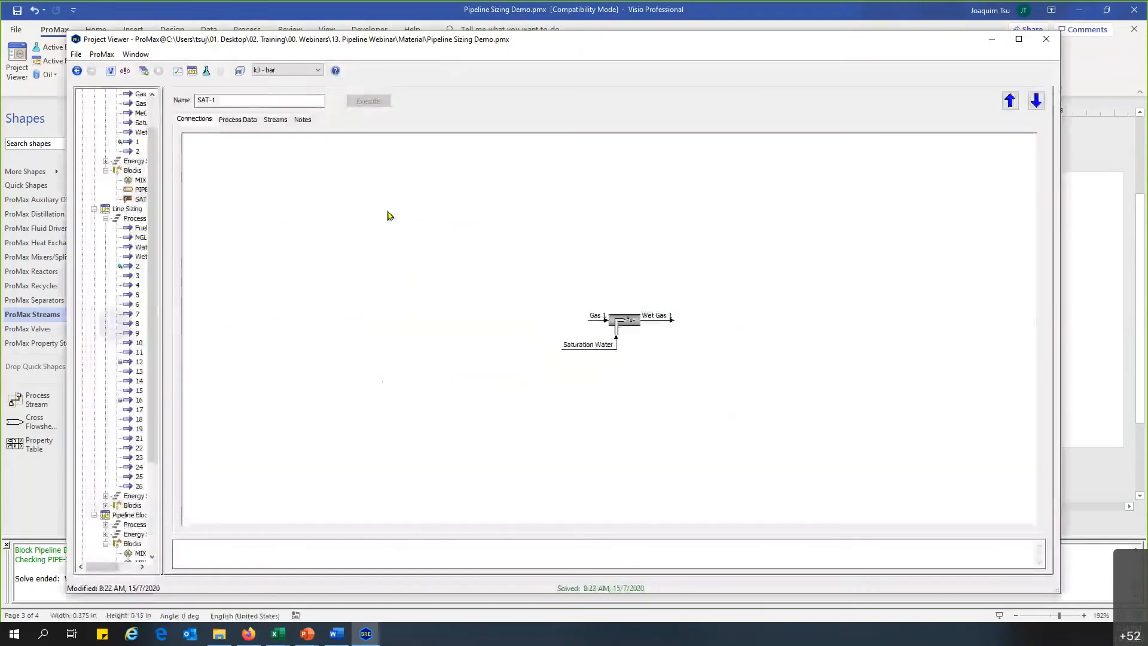
click(248, 118)
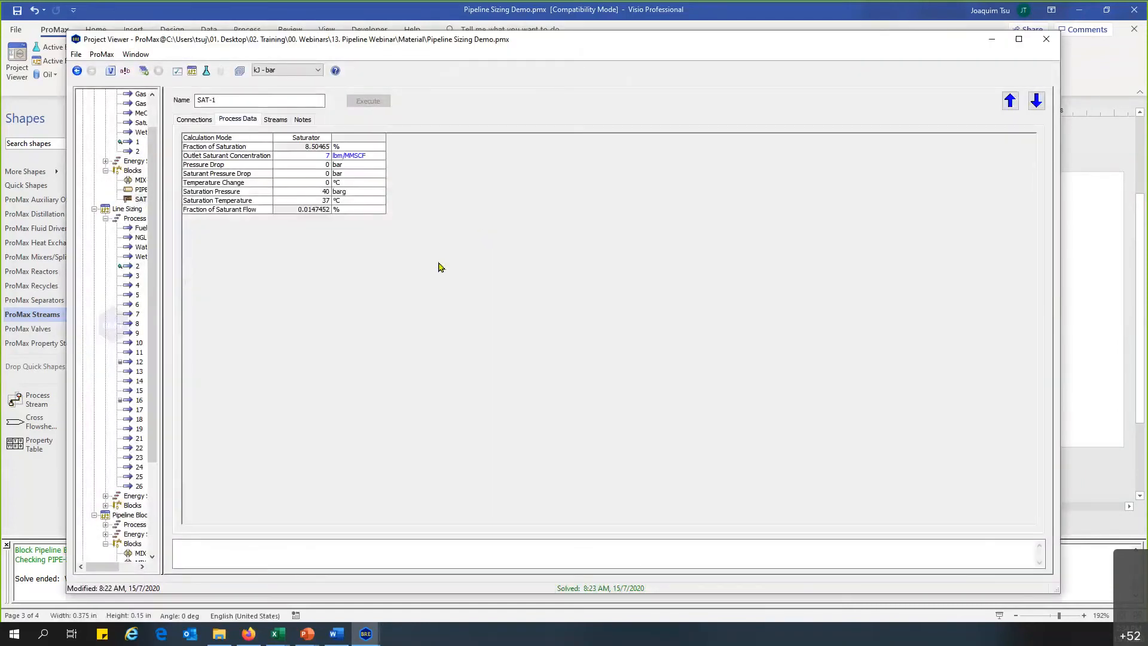
scroll(418, 272, up, 3)
click(317, 182)
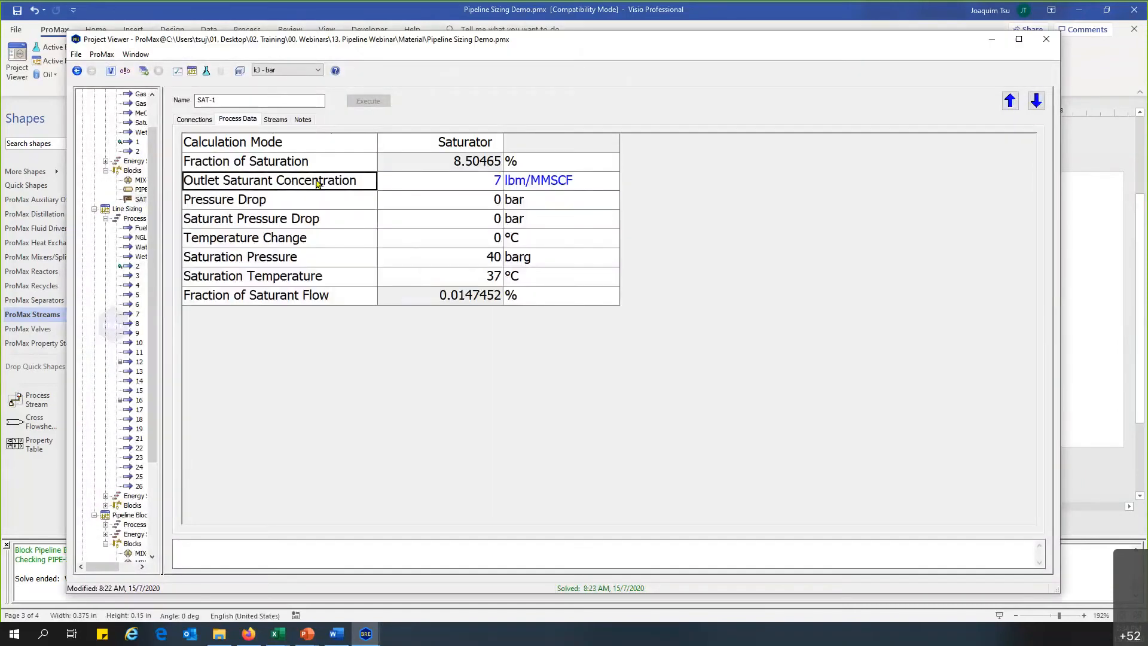
click(472, 184)
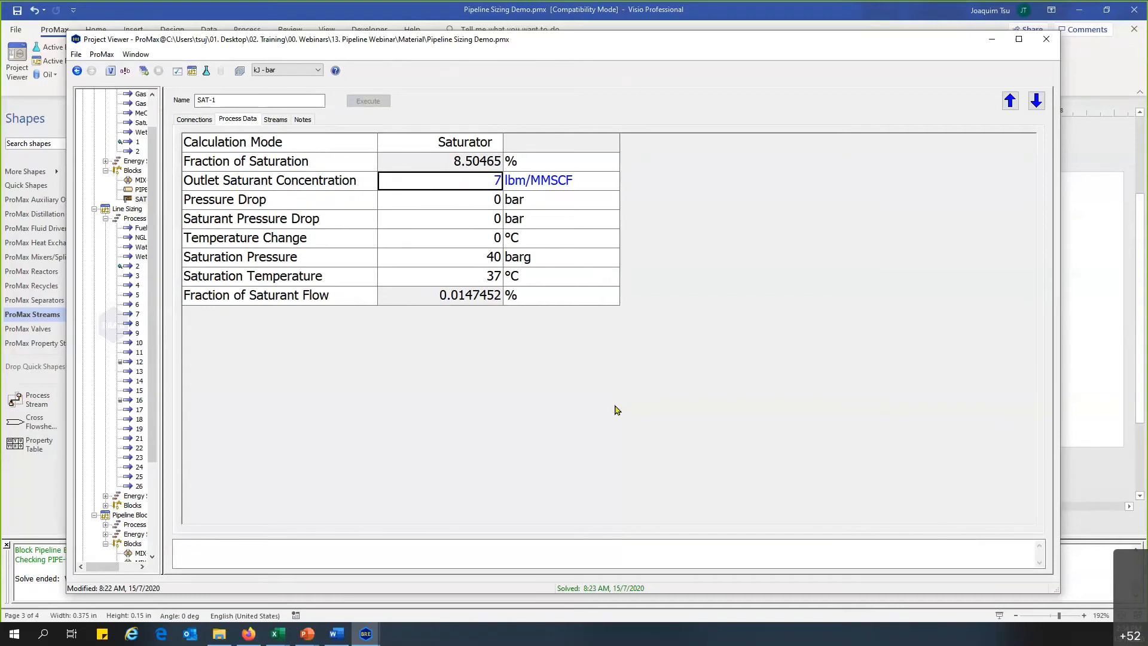
click(461, 159)
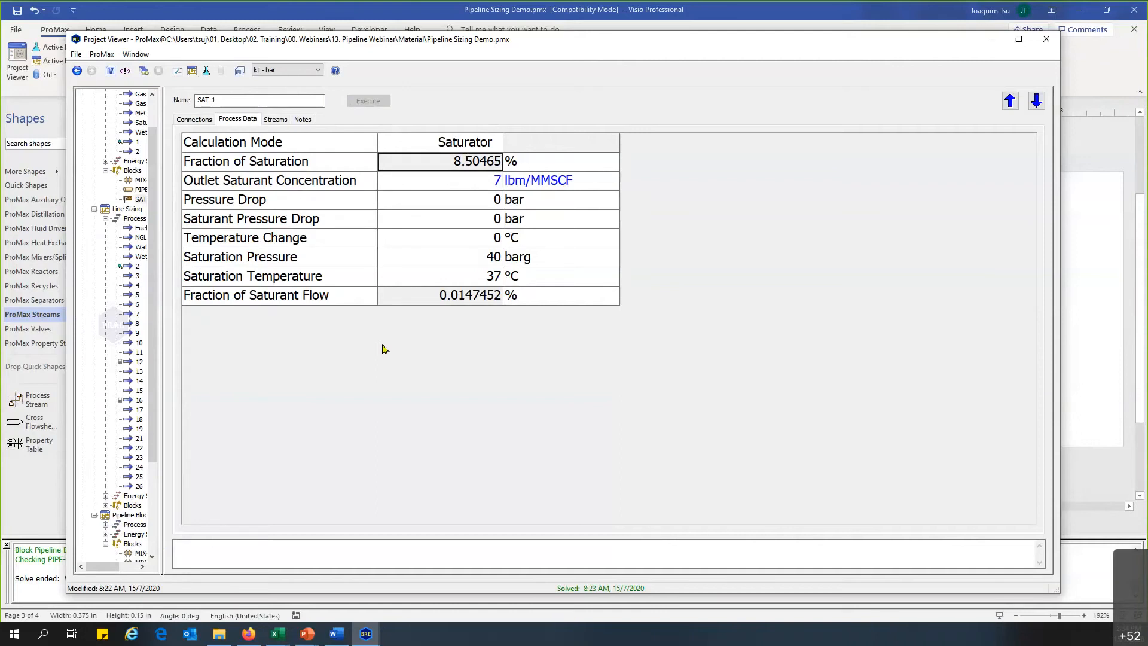
- Clear SAT-1's outlet saturant concentration, set its fraction of saturation to 100%, and solve the Hydrates flowsheet
click(438, 181)
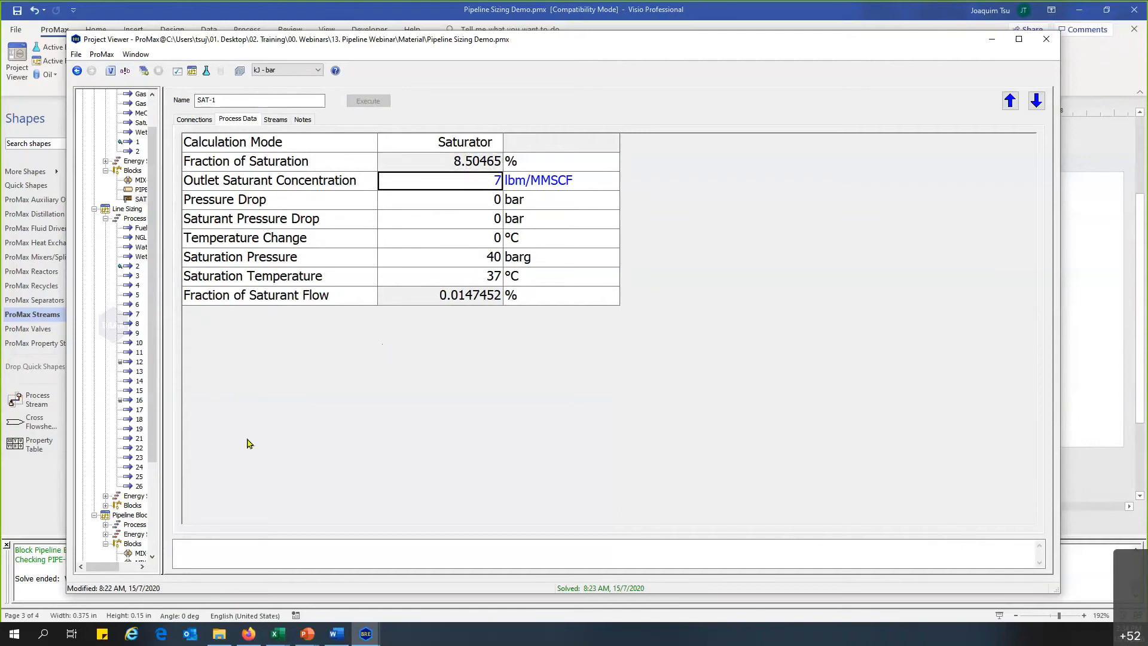
key(Delete)
key(Up)
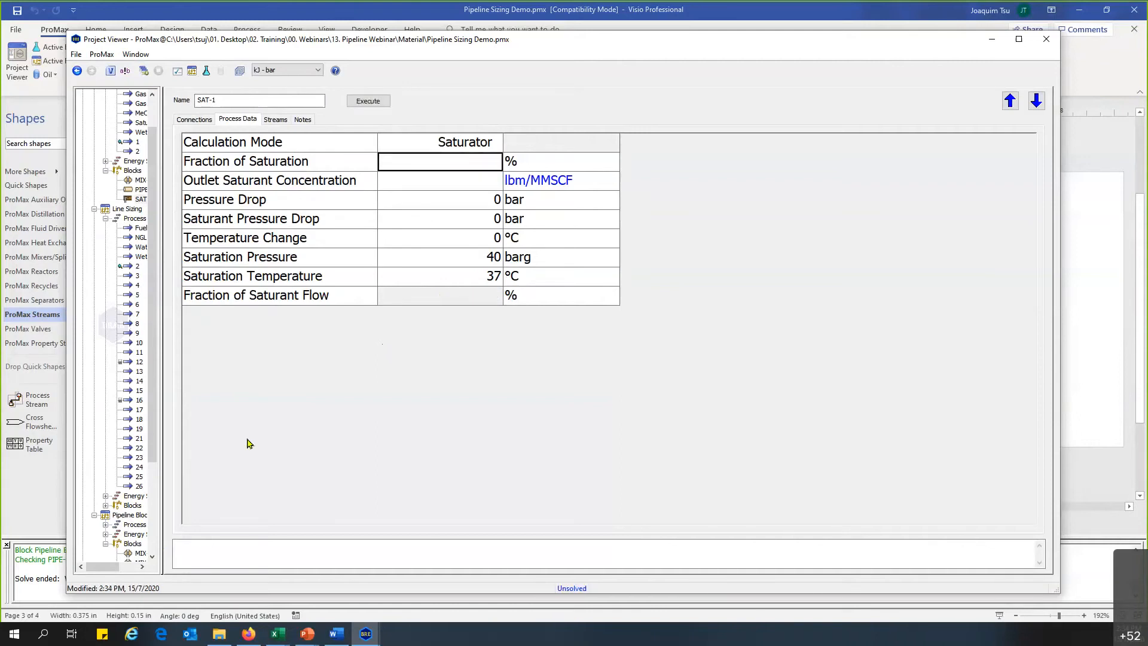
text(100)
key(Return)
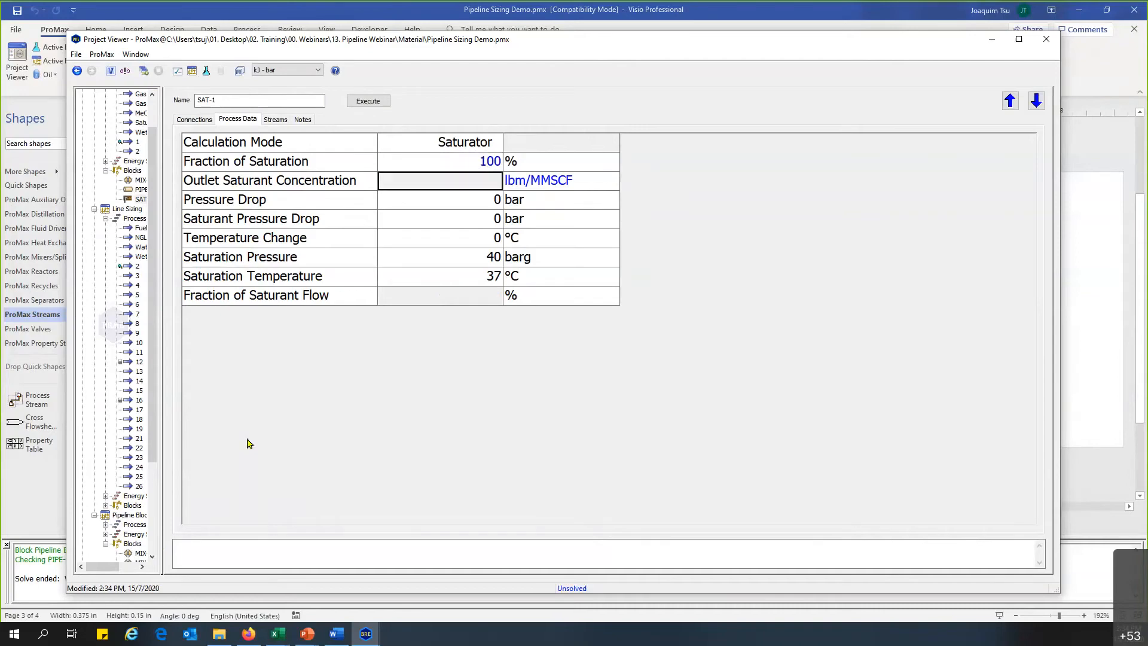
click(1047, 40)
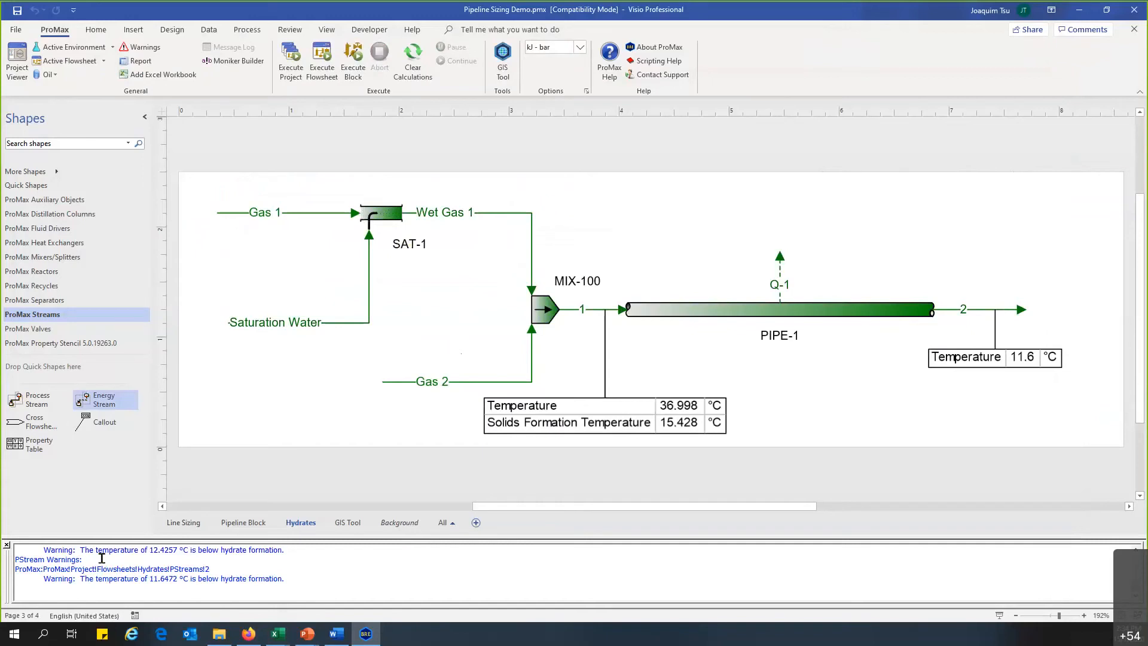
- Enlarge the message log and read the warnings for PIPE-1's segments and stream 2
drag(261, 540, 261, 520)
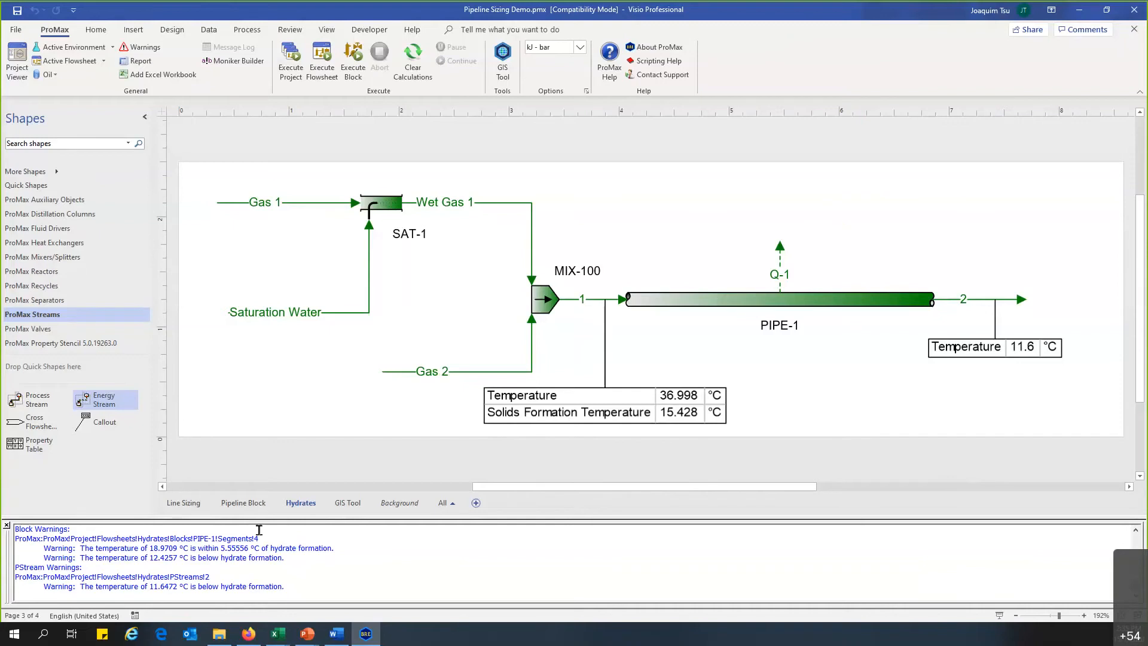
drag(258, 538, 214, 539)
click(219, 549)
- Add a Freeze Out, Hydrate, H2O Dew Point analysis to PIPE-1's outlet stream 2 and solve it
double_click(959, 301)
click(217, 508)
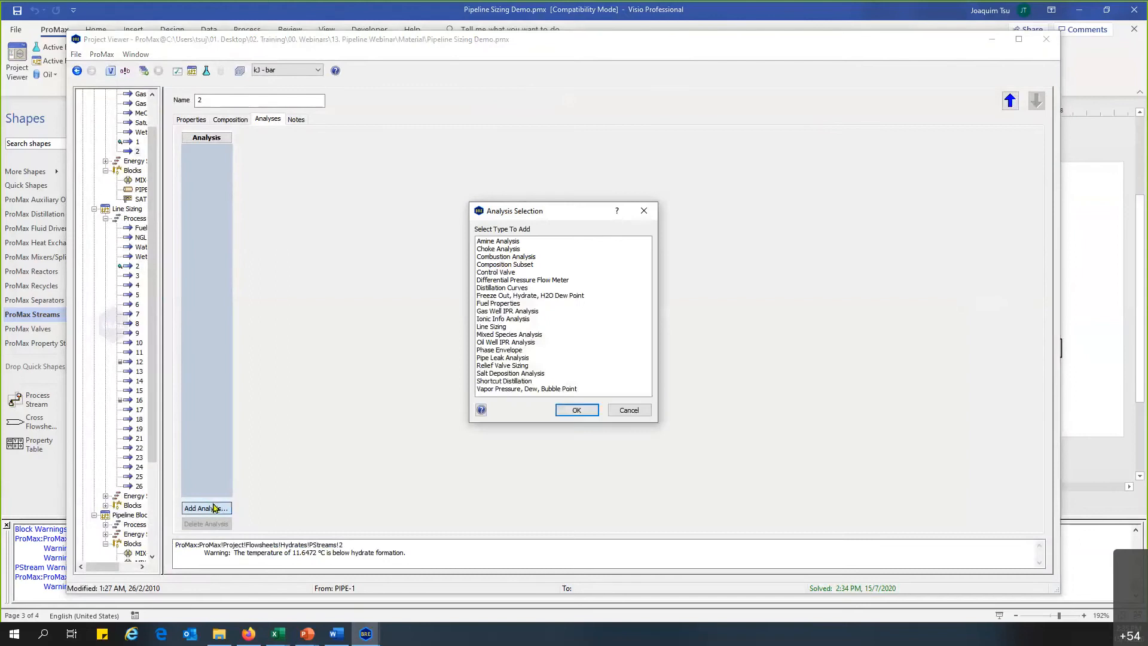
click(512, 295)
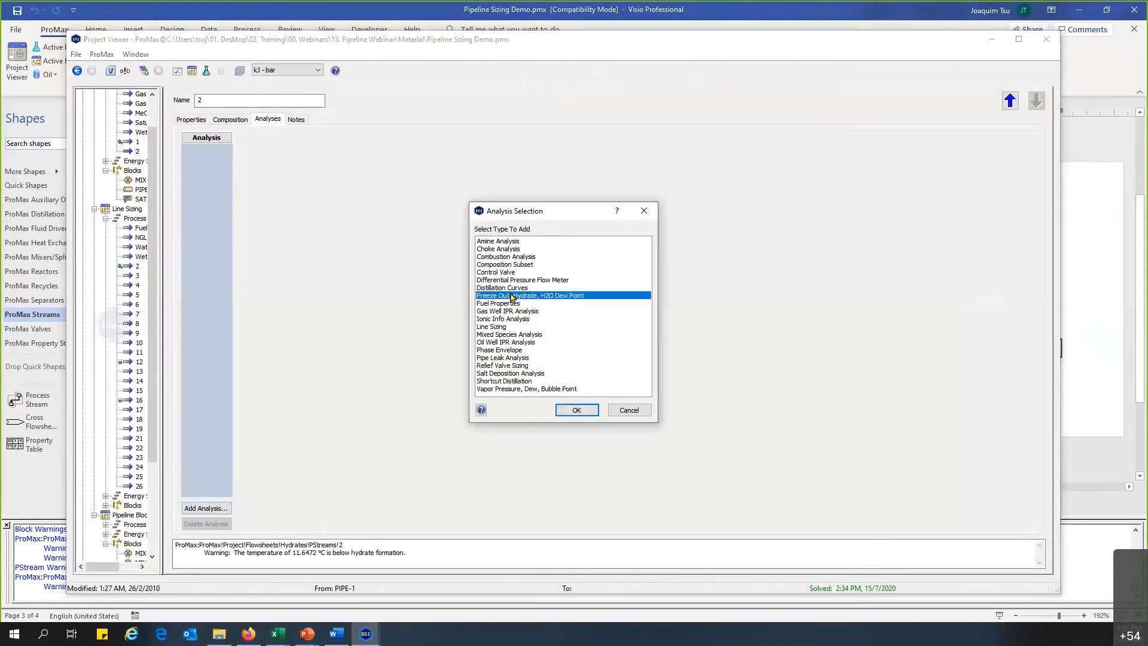
click(577, 410)
click(1014, 140)
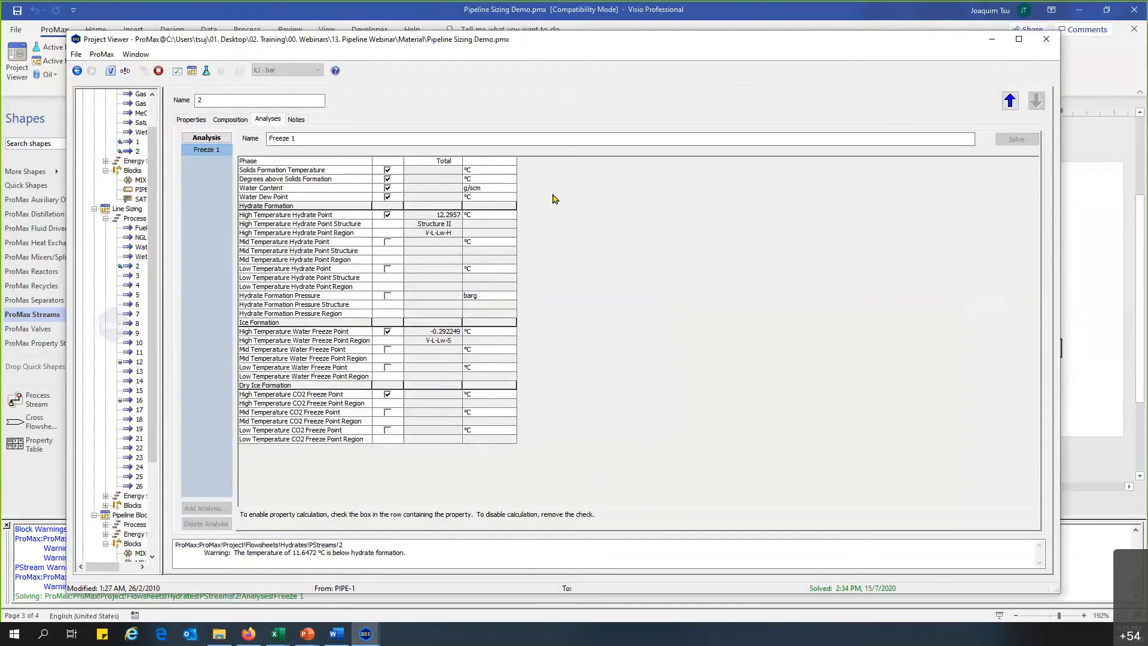
- Examine the solids formation and high temperature hydrate point results of stream 2's freeze analysis, then return to the flowsheet
click(441, 181)
scroll(464, 248, down, 2)
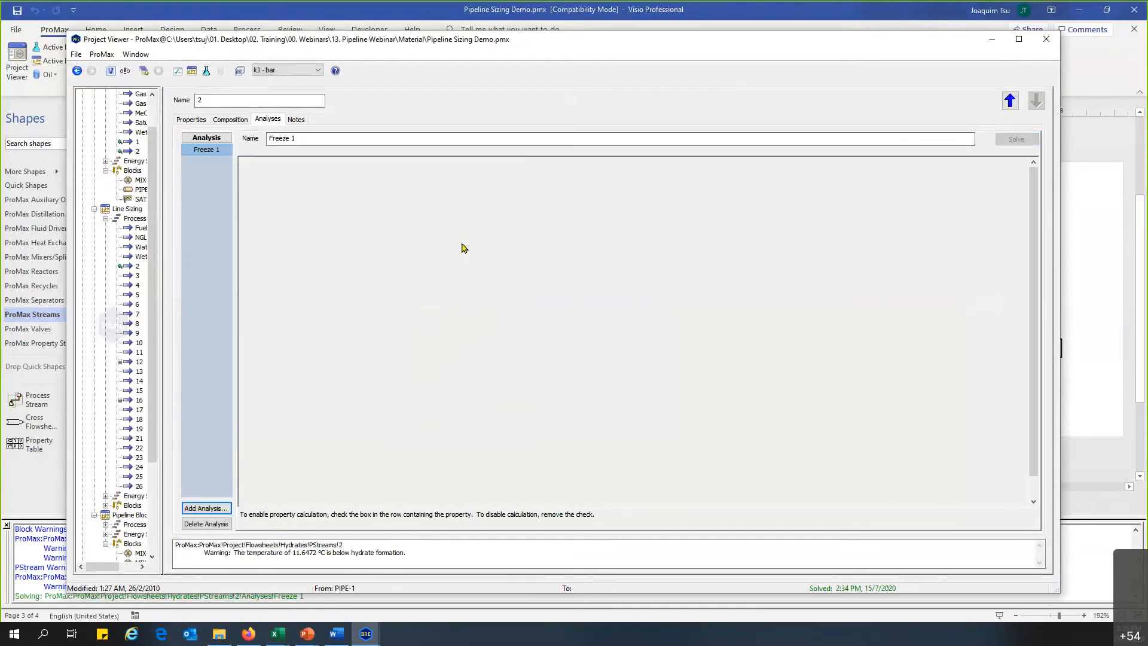
scroll(464, 247, up, 3)
click(604, 187)
click(378, 270)
click(619, 186)
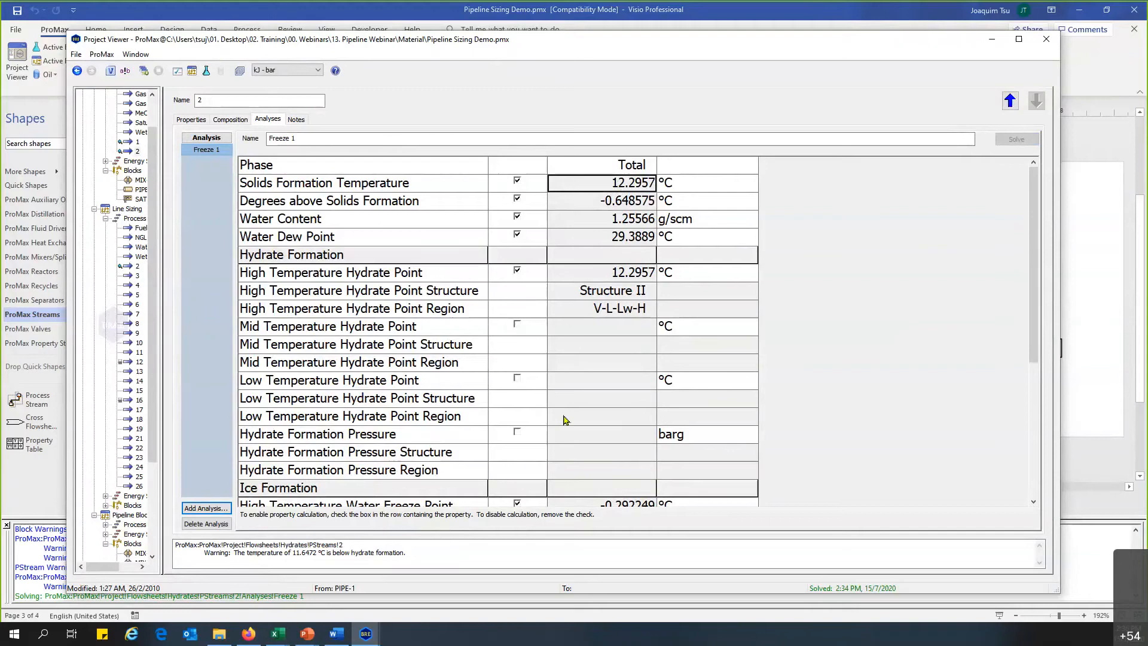
click(1064, 307)
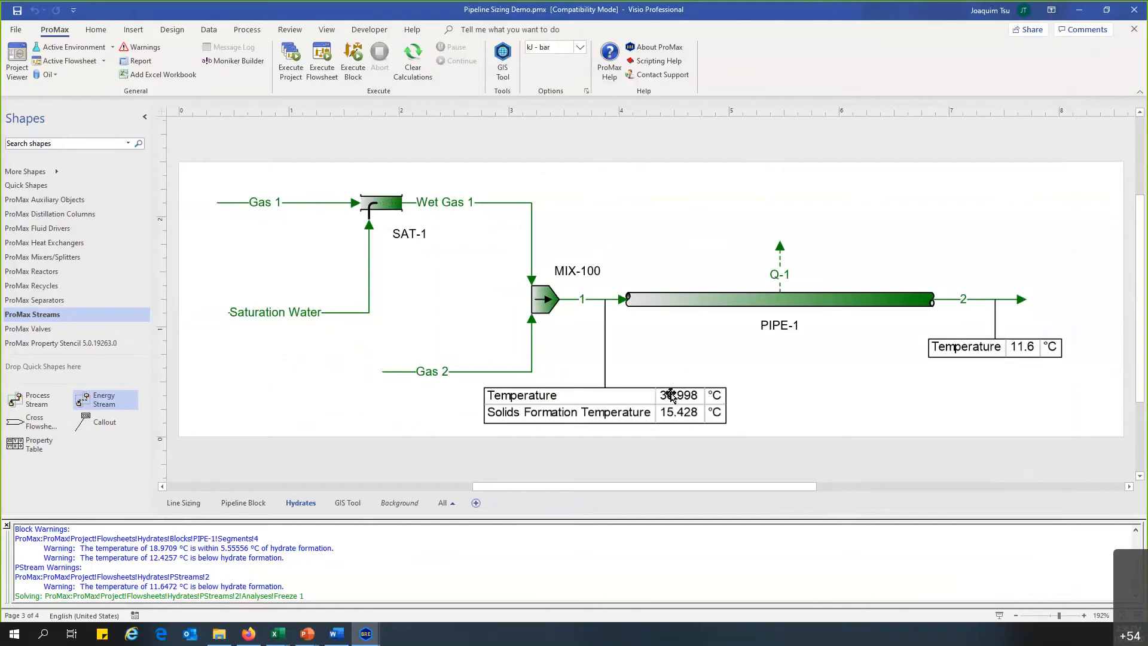
- Add an insulation layer of Urethane foam to PIPE-1 on the Hydrates flowsheet
mouse_move(848, 302)
double_click(848, 301)
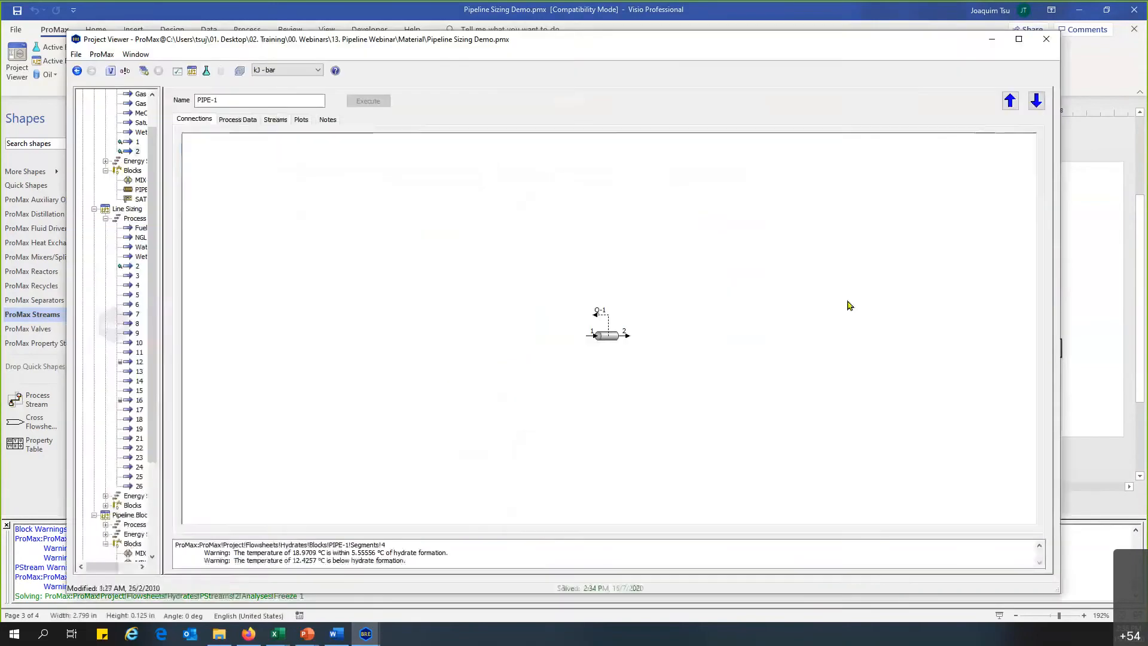
click(247, 120)
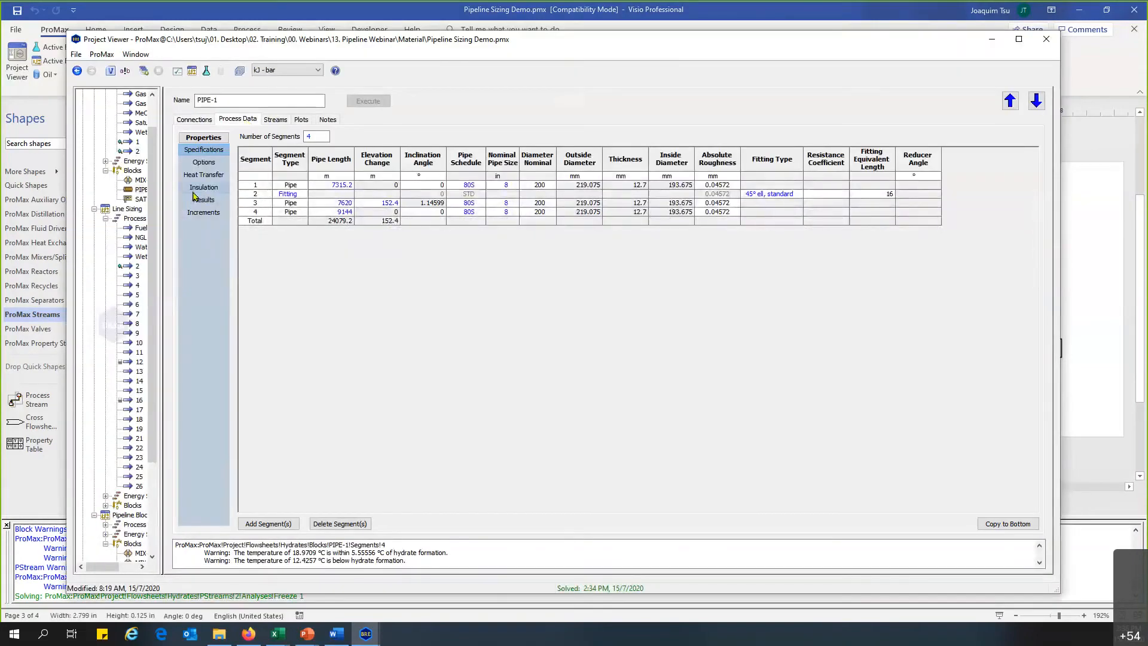
click(193, 190)
click(269, 518)
click(340, 157)
click(341, 156)
scroll(344, 203, down, 3)
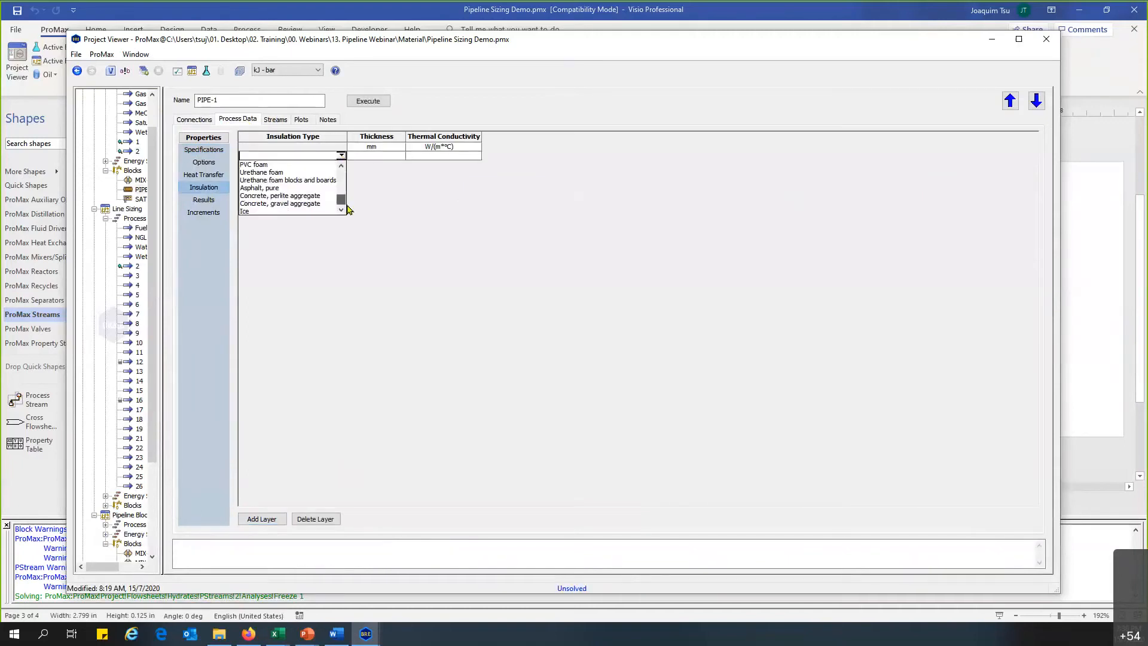
click(294, 172)
- Set the urethane foam layer's thickness to 10 mm and solve the Hydrates flowsheet again
click(389, 157)
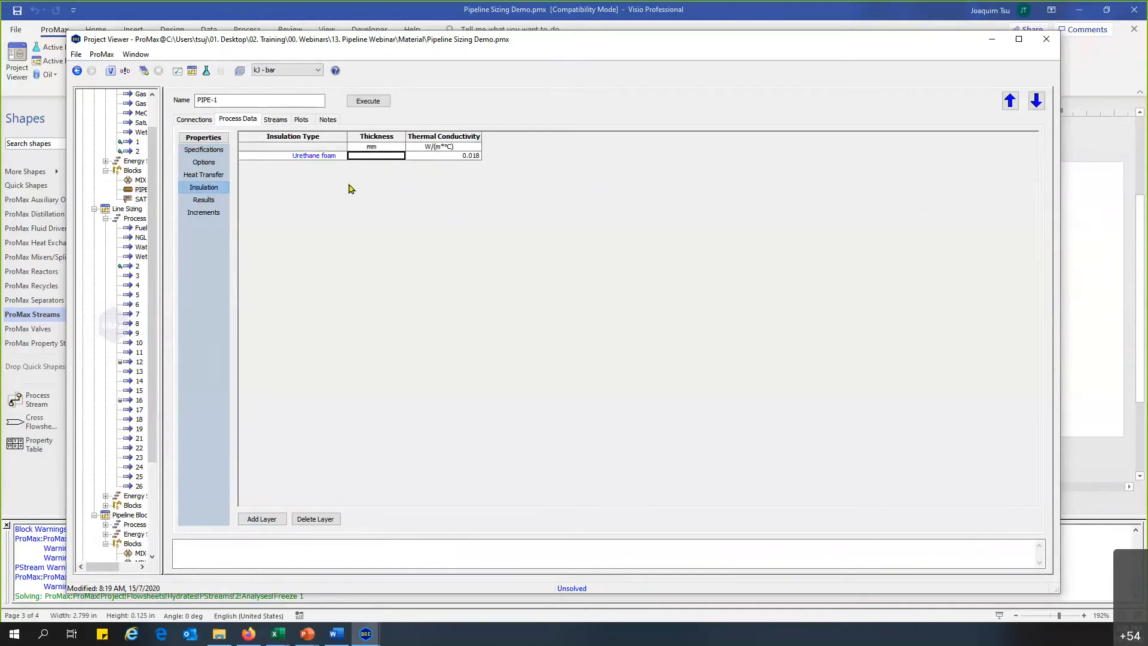
text(10)
click(1044, 43)
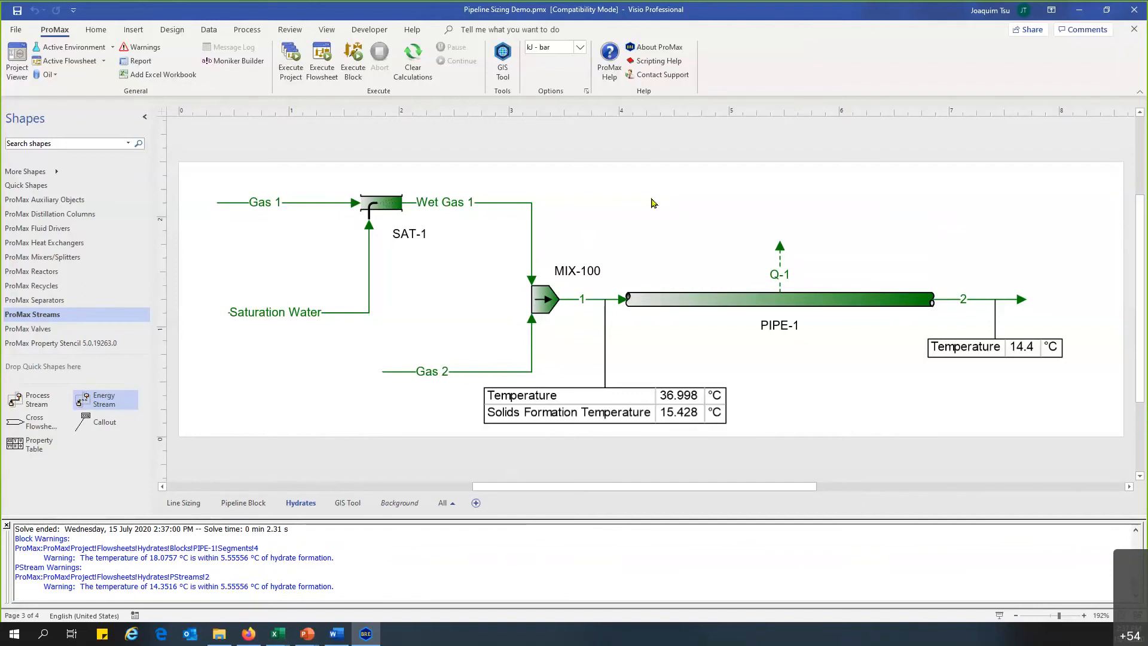
- Connect the detached MeOH stream below the flowsheet to the MIX-100 inlet between Wet Gas 1 and Gas 2
scroll(653, 203, down, 3)
drag(270, 418, 489, 201)
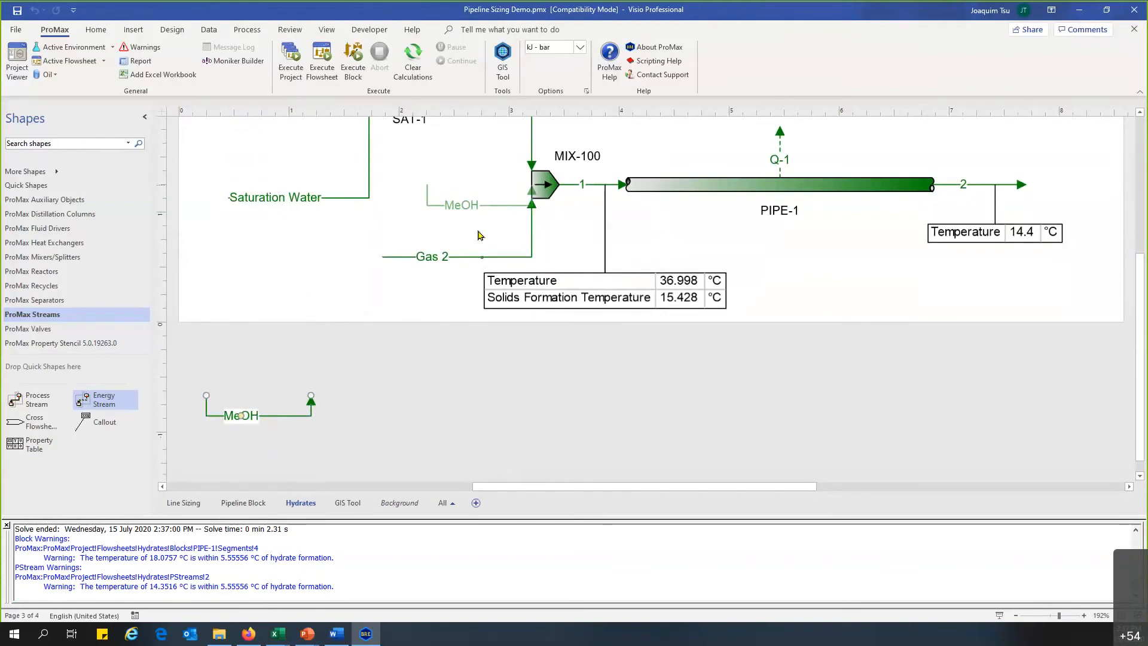
scroll(394, 318, up, 2)
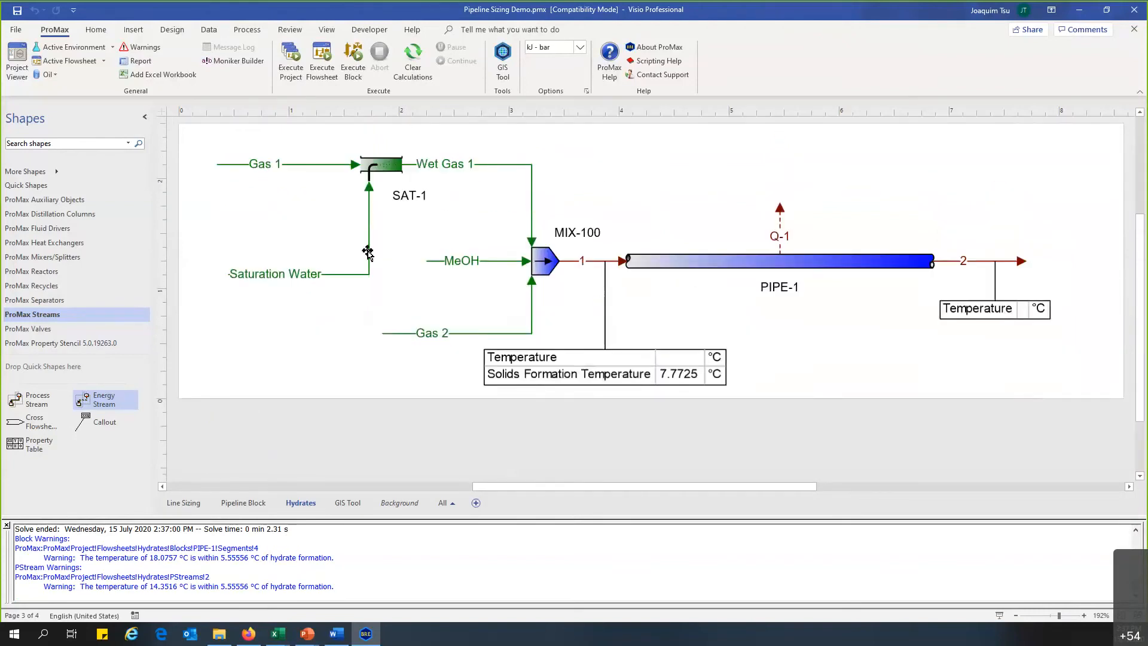
- Examine the MeOH stream's temperature, pressure, mass flow and composition
scroll(443, 353, up, 1)
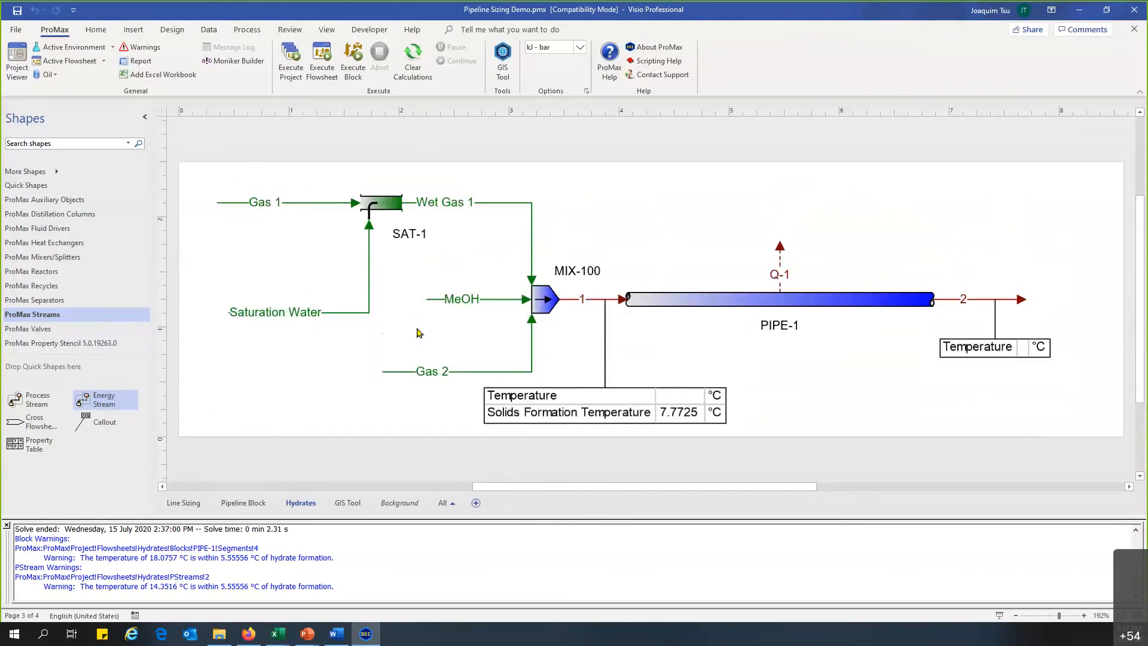
double_click(478, 299)
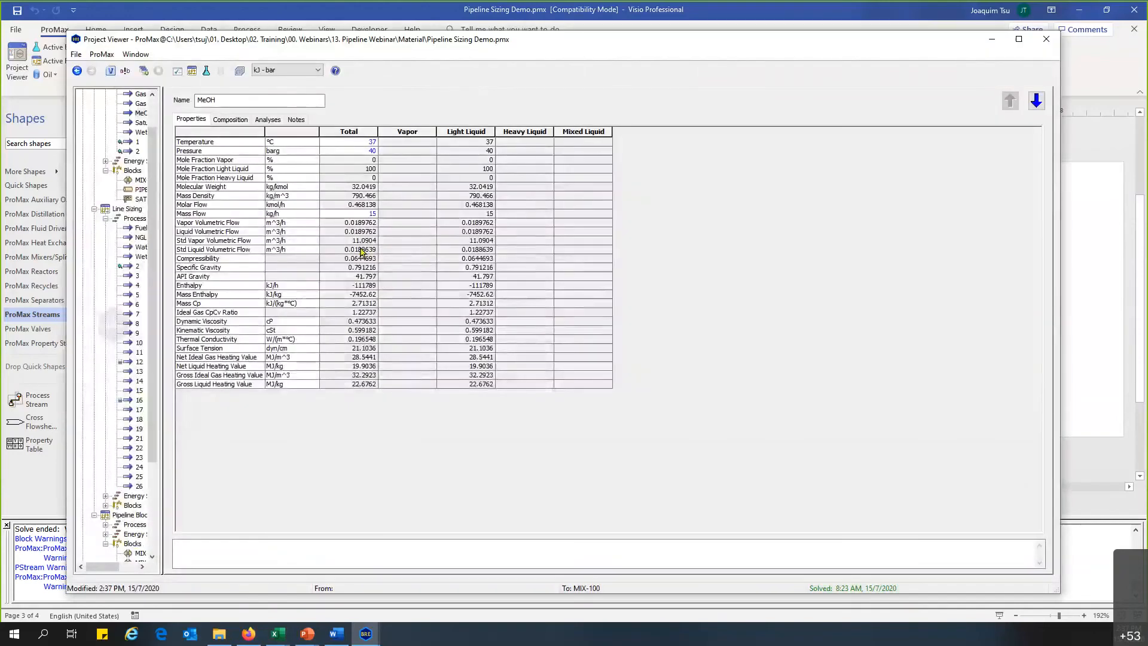
click(483, 273)
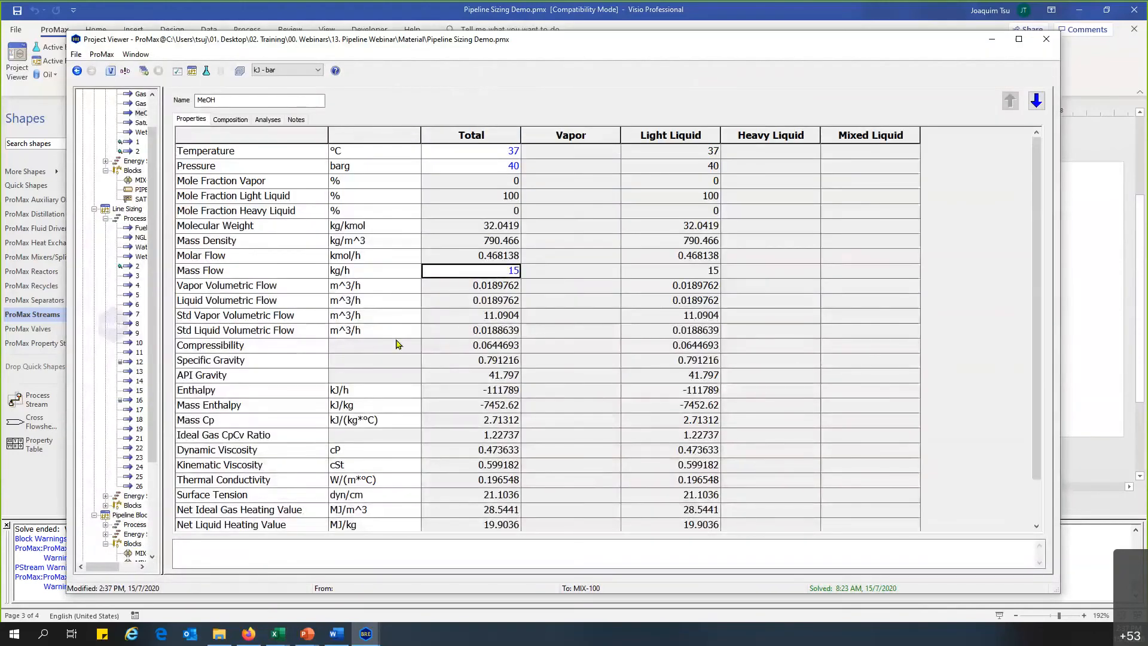
click(230, 120)
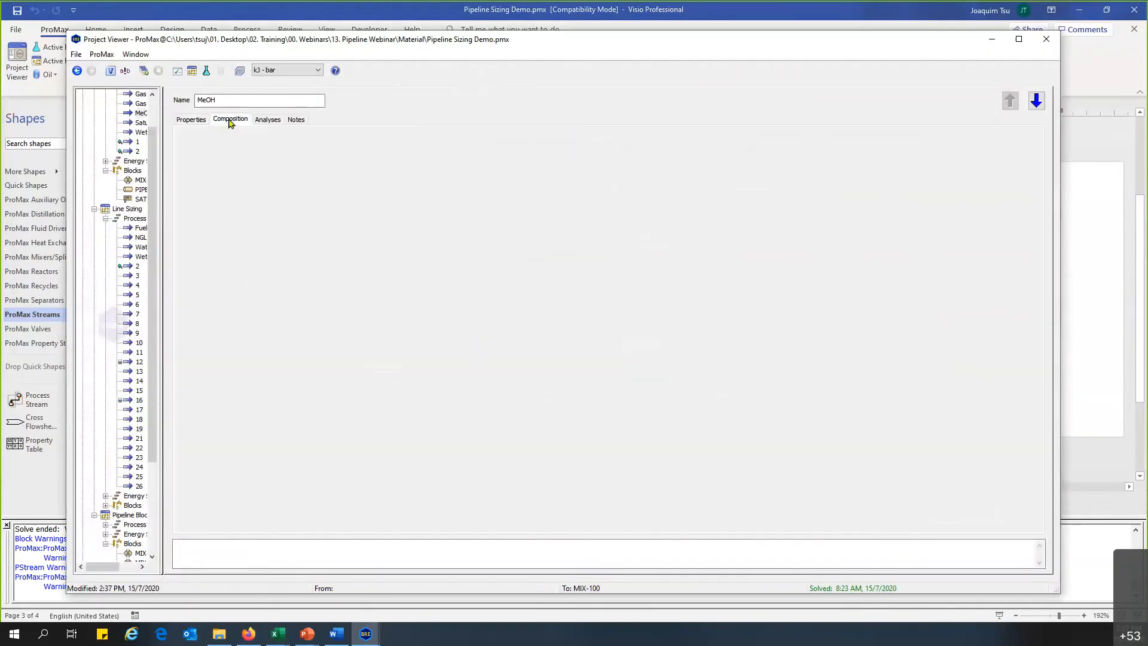
click(302, 262)
scroll(507, 328, up, 2)
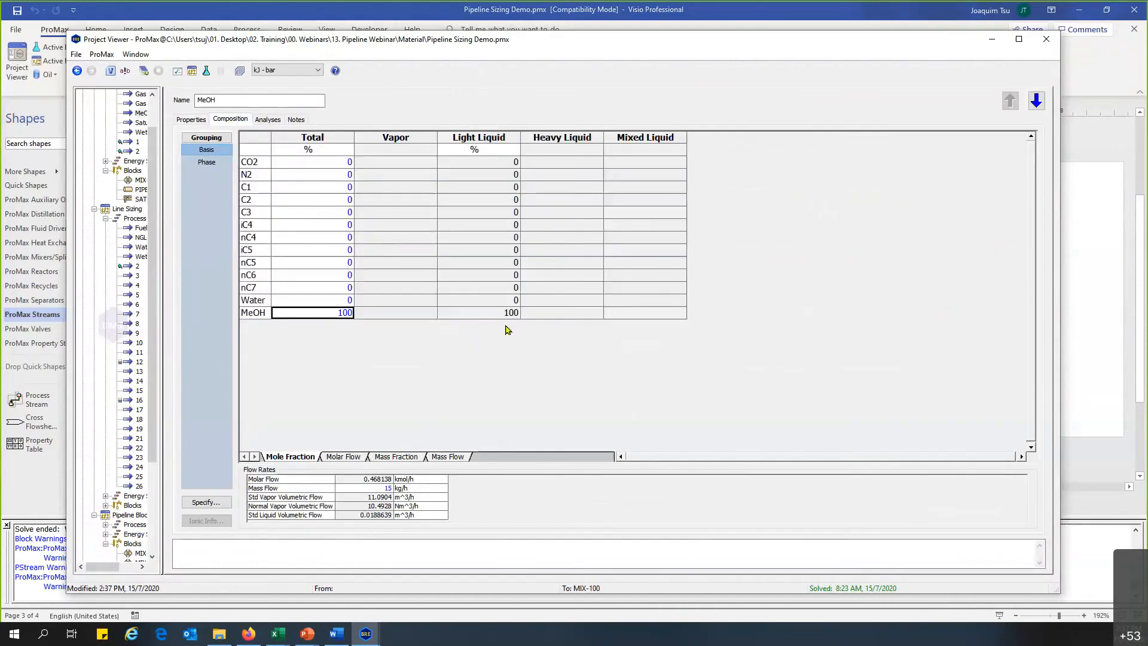
- Solve the Hydrates flowsheet again and check stream 2's solids formation temperature and degrees above solids formation in its freeze analysis
click(1046, 40)
click(326, 66)
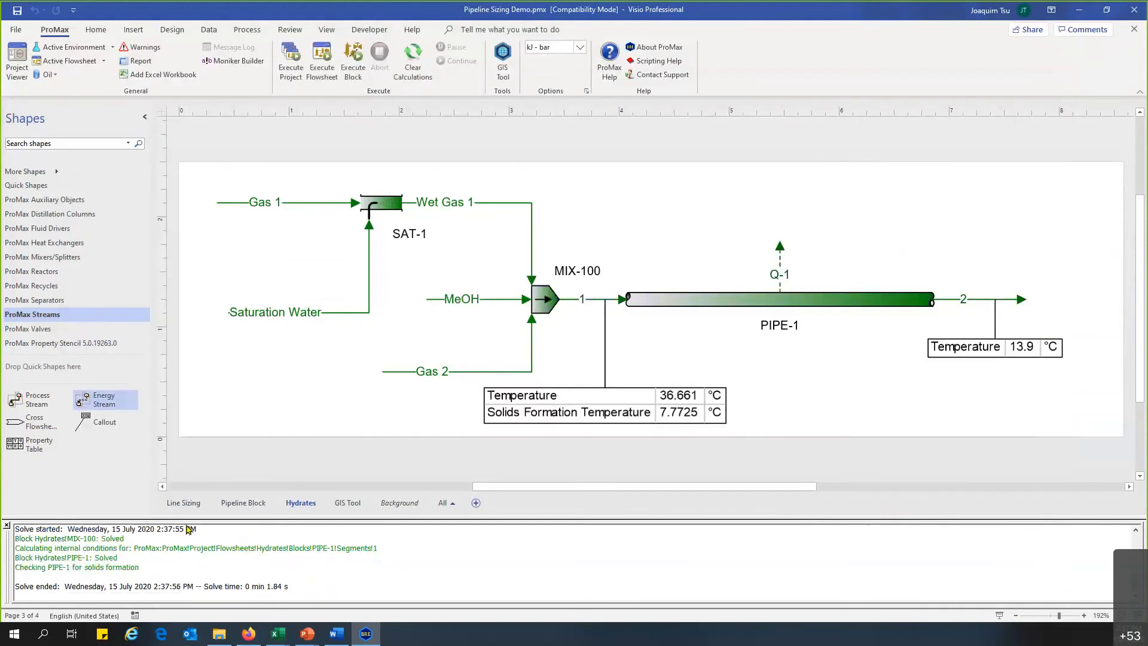
double_click(966, 300)
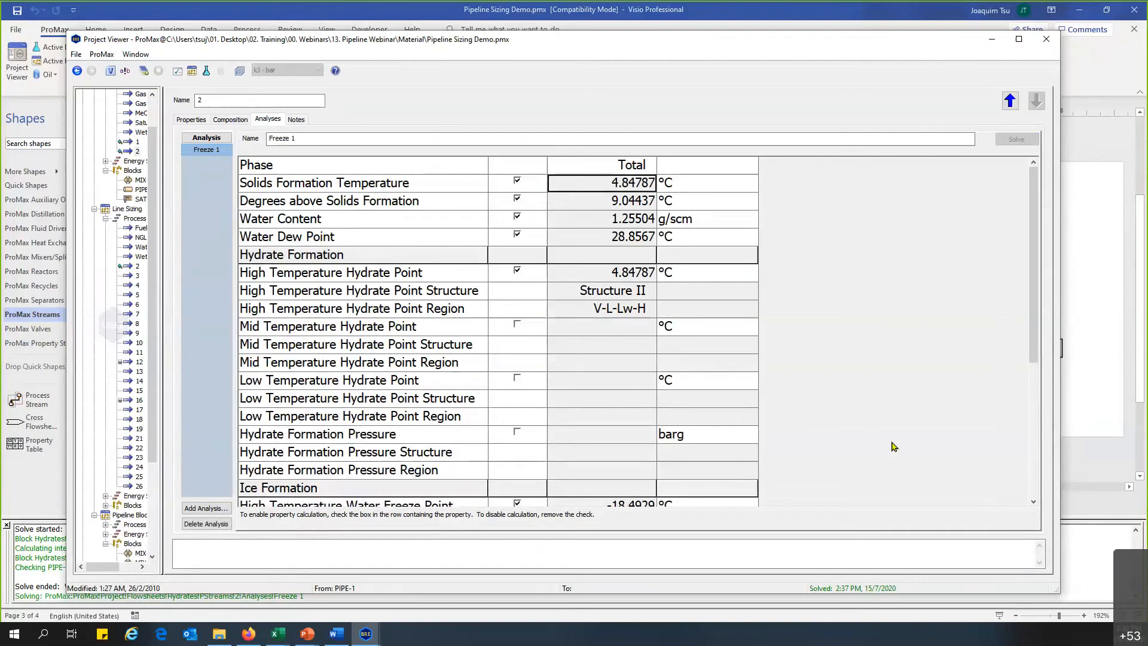
click(622, 212)
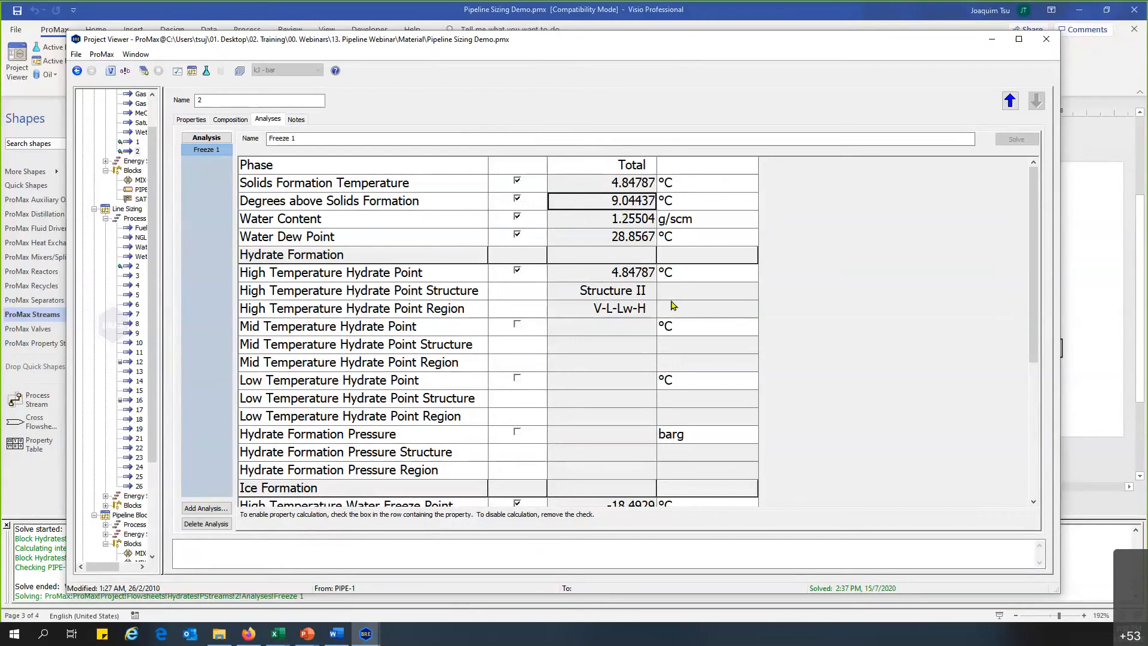
click(1045, 38)
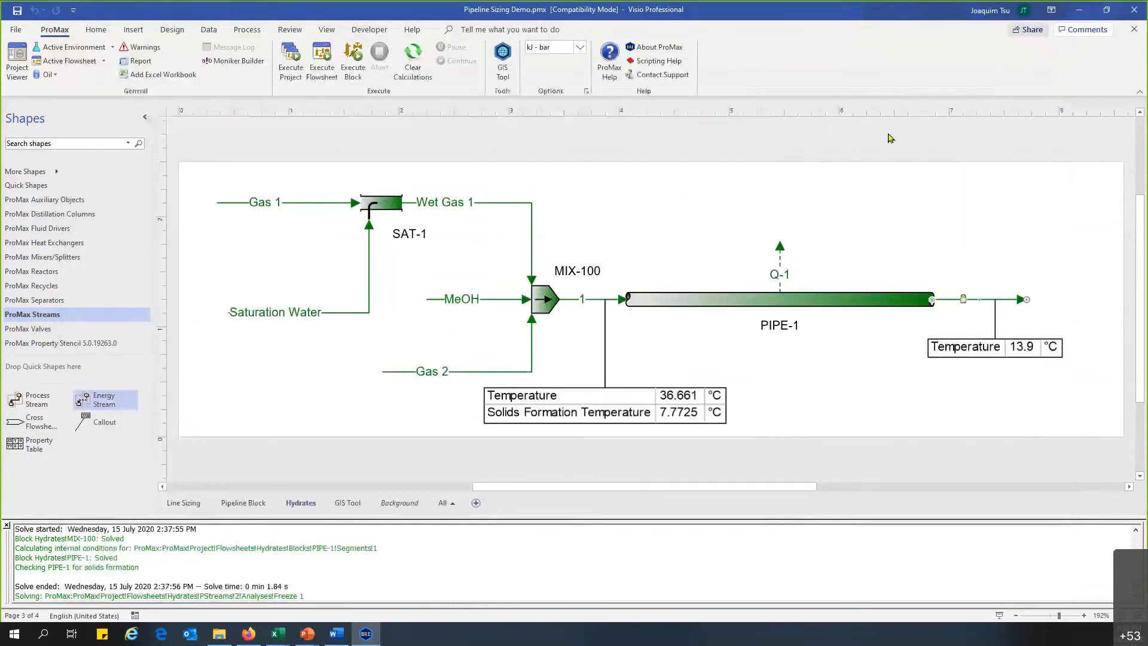
click(700, 212)
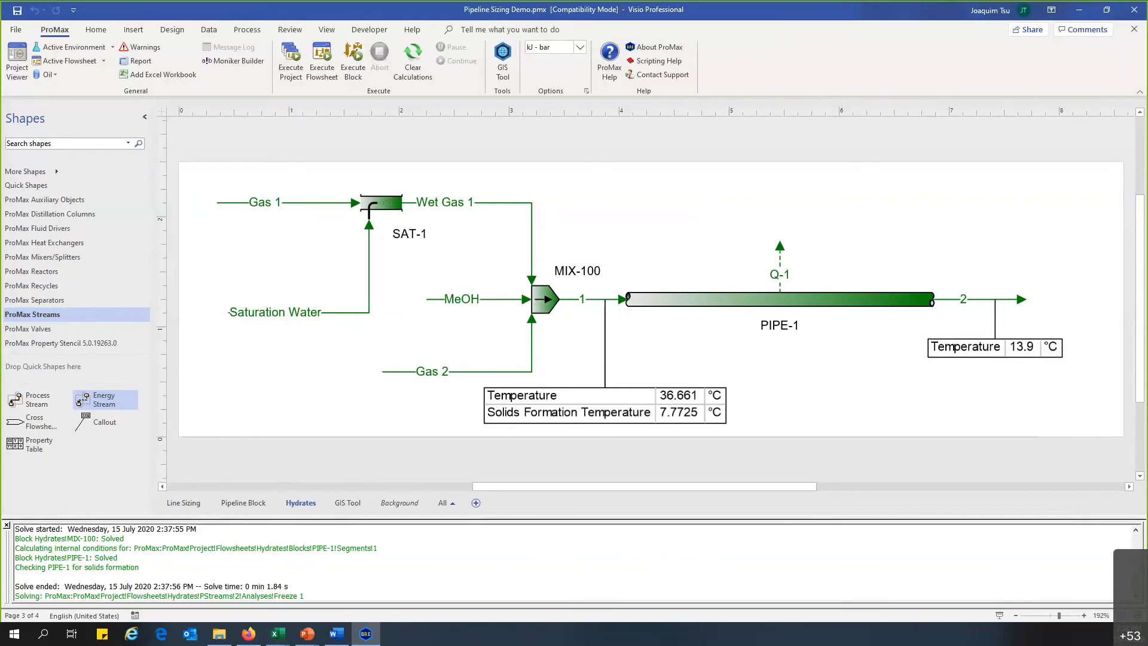
key(alt+Tab)
click(377, 291)
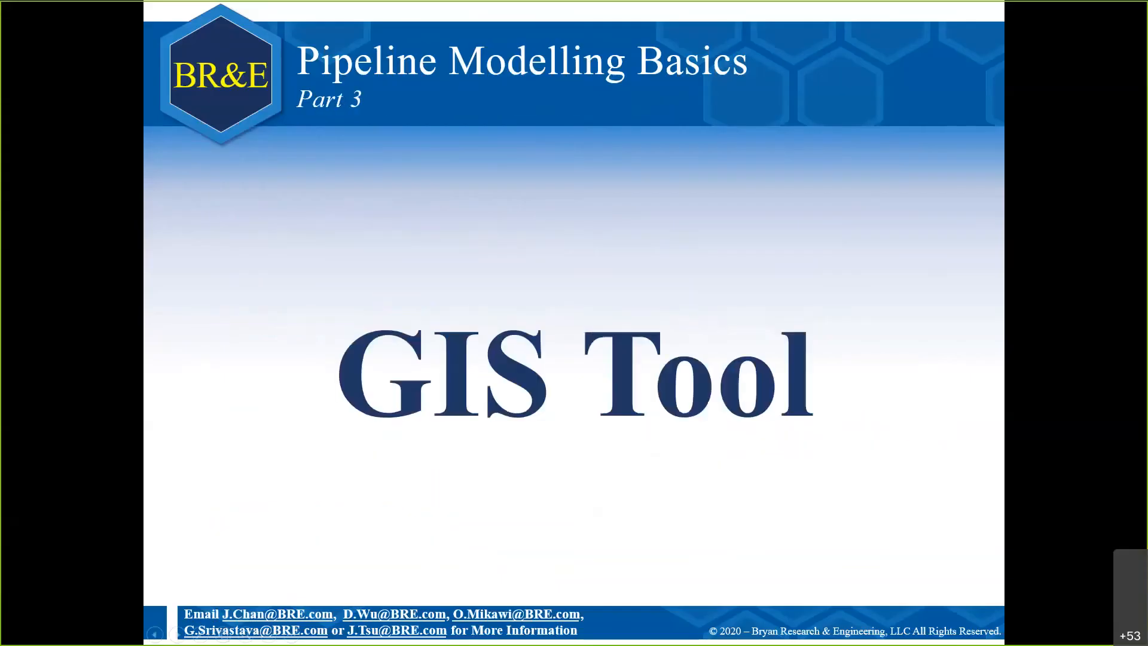
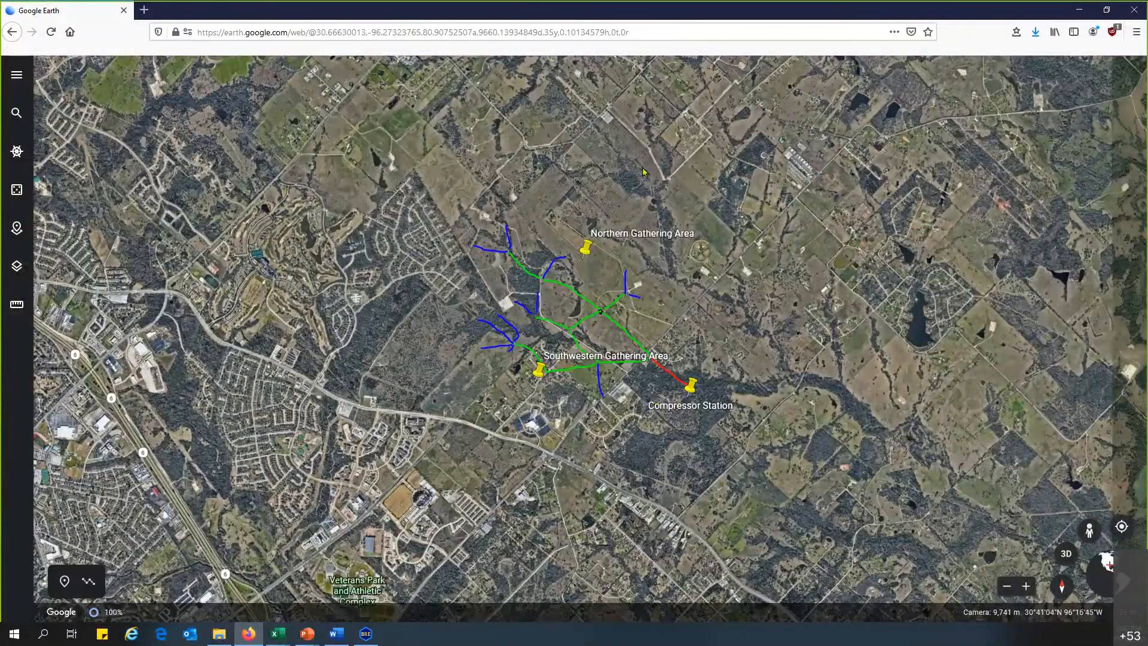
- Examine the gathering pipeline network between the Northern and Southwestern Gathering Areas and the Compressor Station in Google Earth
drag(746, 327, 727, 286)
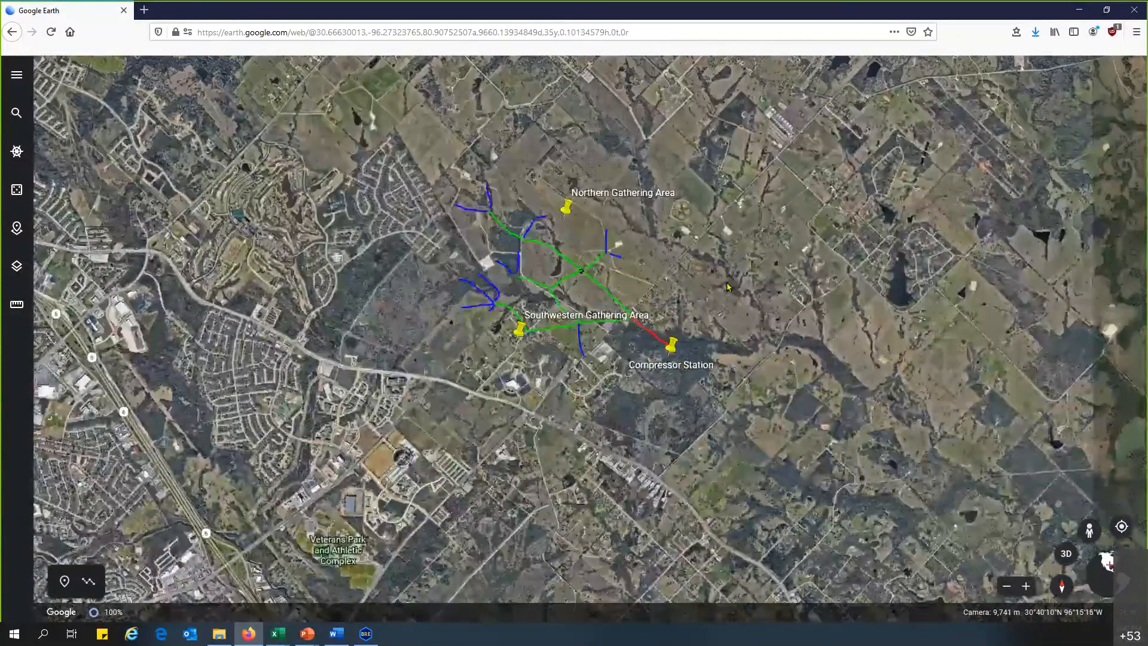
scroll(553, 257, up, 3)
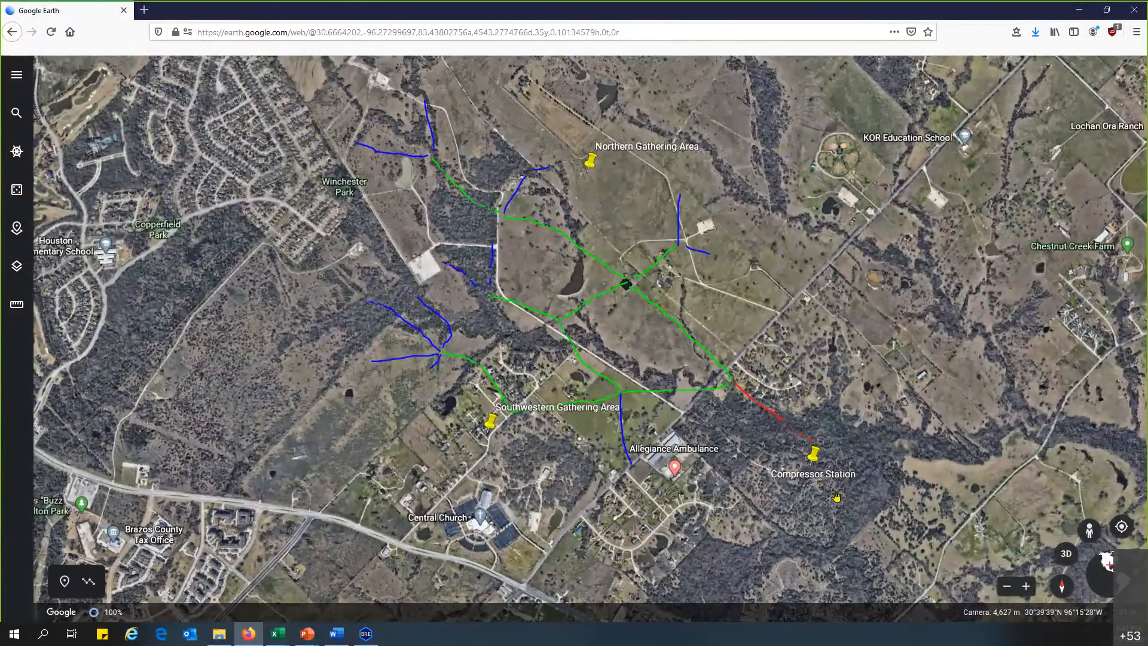
drag(823, 343, 838, 338)
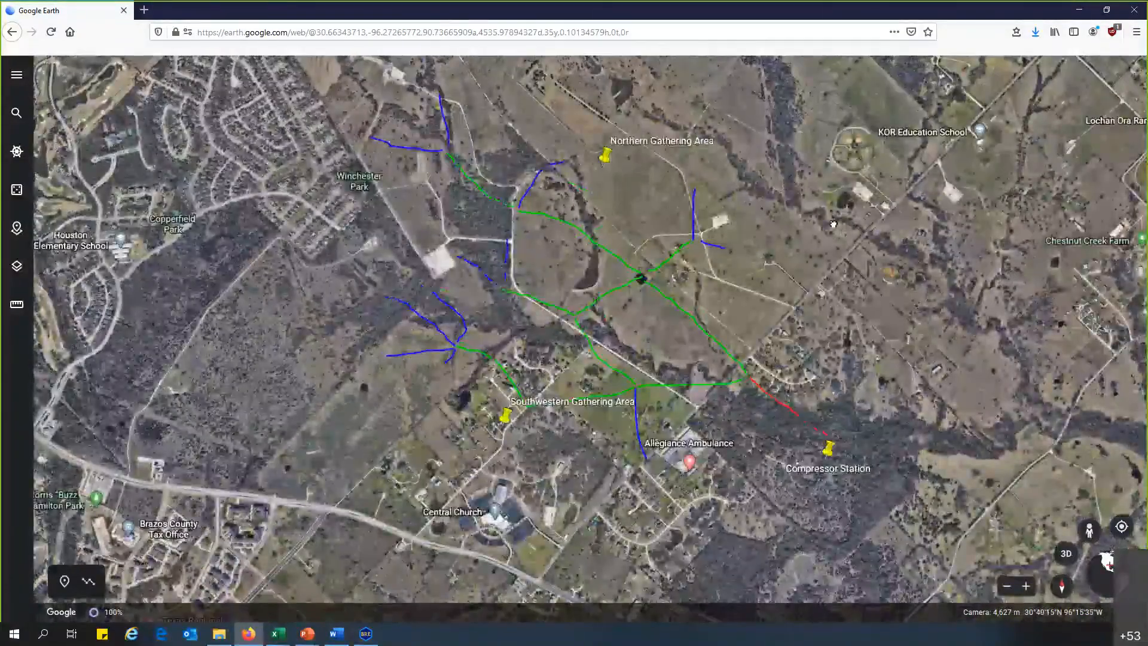
drag(832, 224, 837, 235)
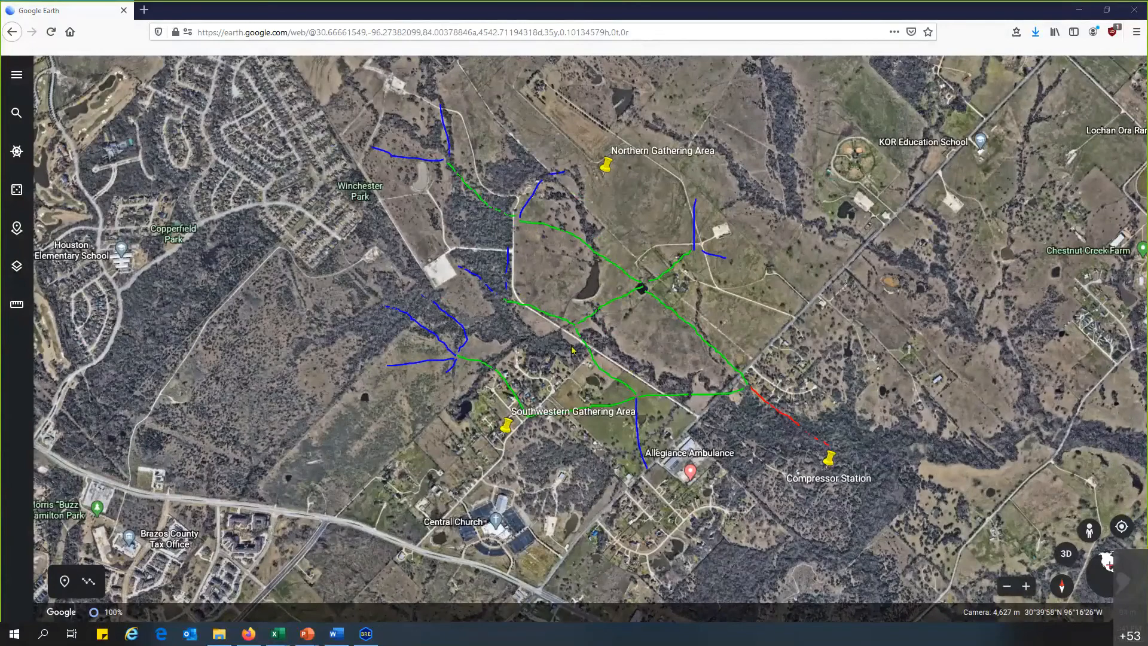
- Switch to ProMax and examine the GIS Tool's plot of the imported network against its surrounding map, then close the plot
mouse_move(367, 635)
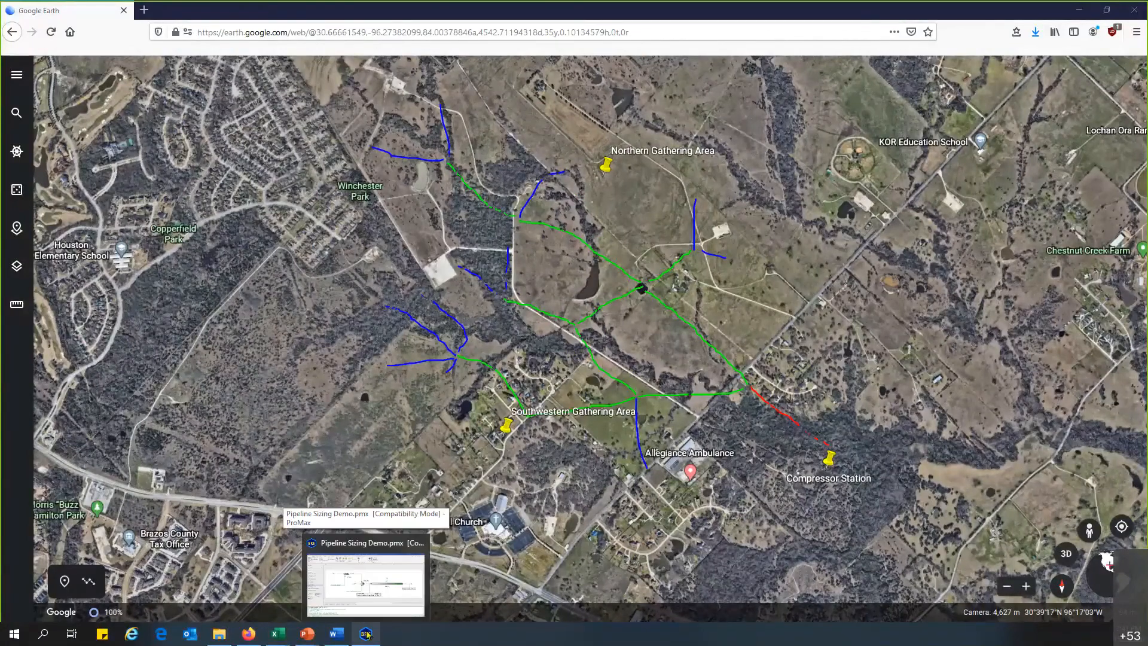
click(362, 582)
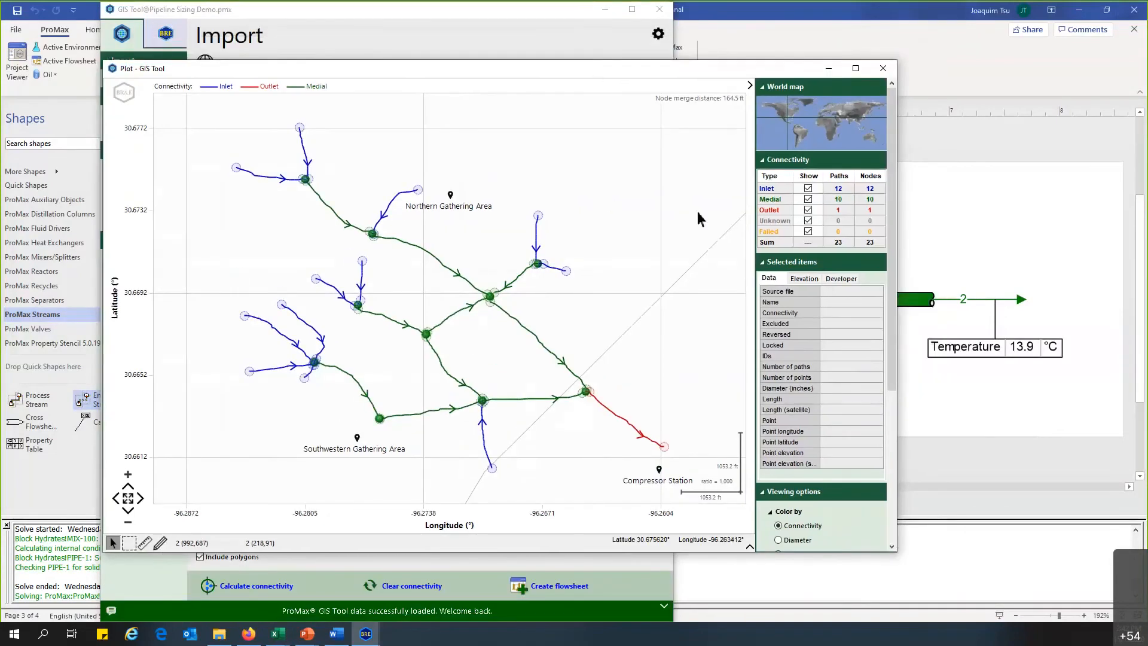
scroll(663, 272, down, 4)
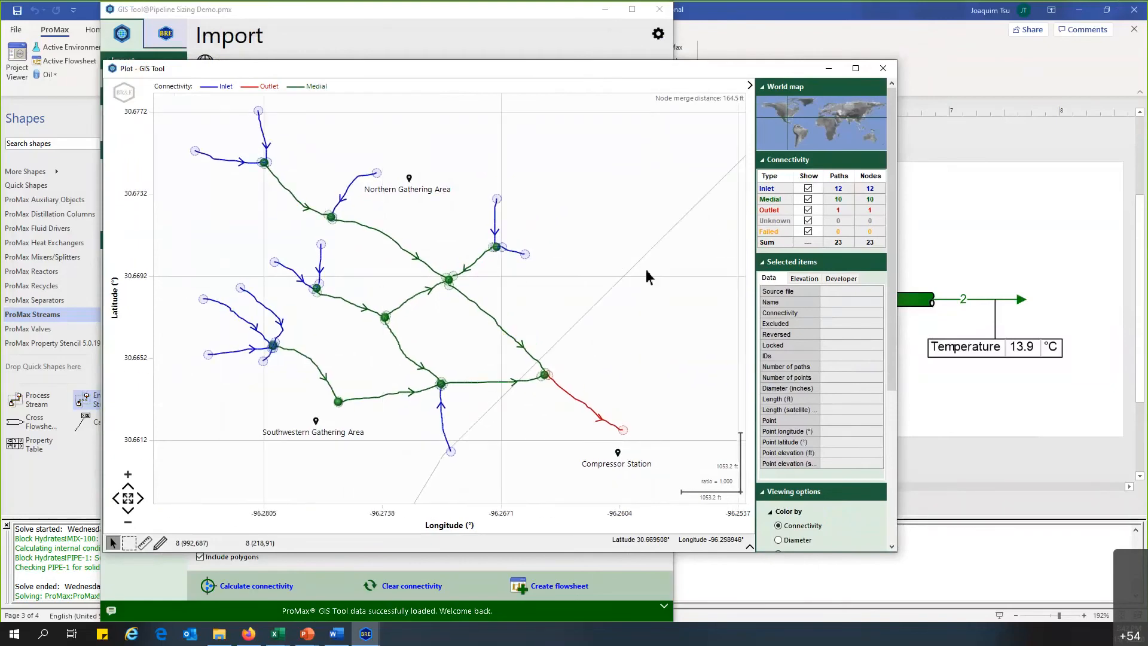
scroll(664, 285, down, 8)
scroll(679, 294, down, 5)
scroll(622, 251, down, 5)
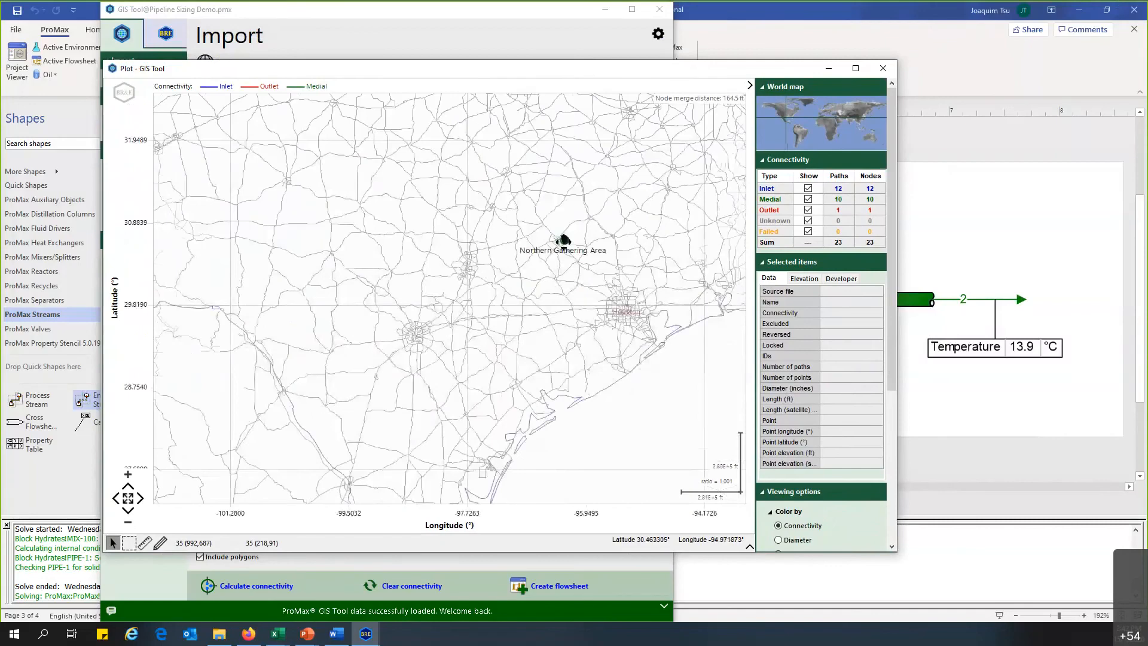
scroll(408, 205, down, 4)
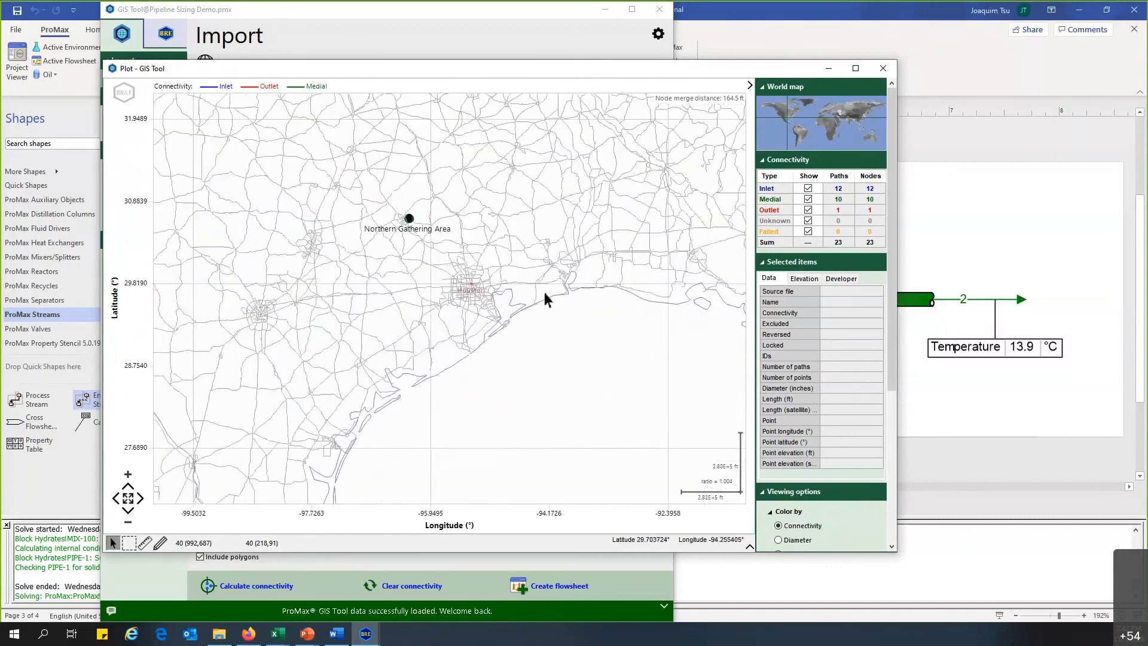
scroll(542, 289, down, 3)
scroll(612, 285, up, 7)
scroll(512, 233, up, 12)
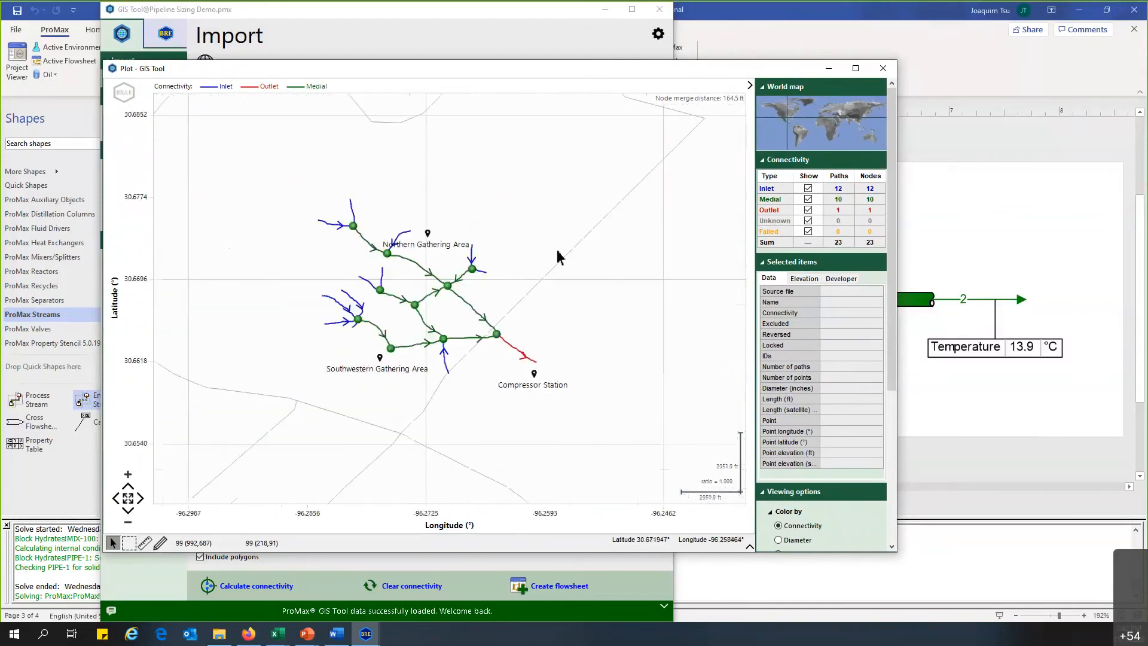
scroll(304, 318, up, 2)
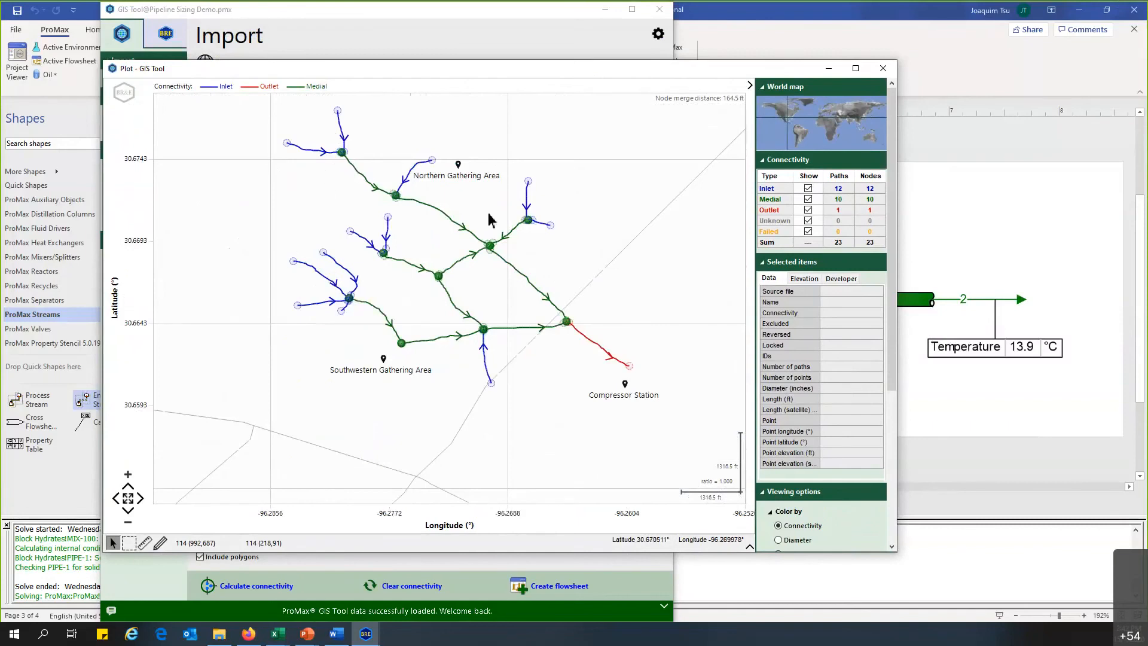
click(882, 68)
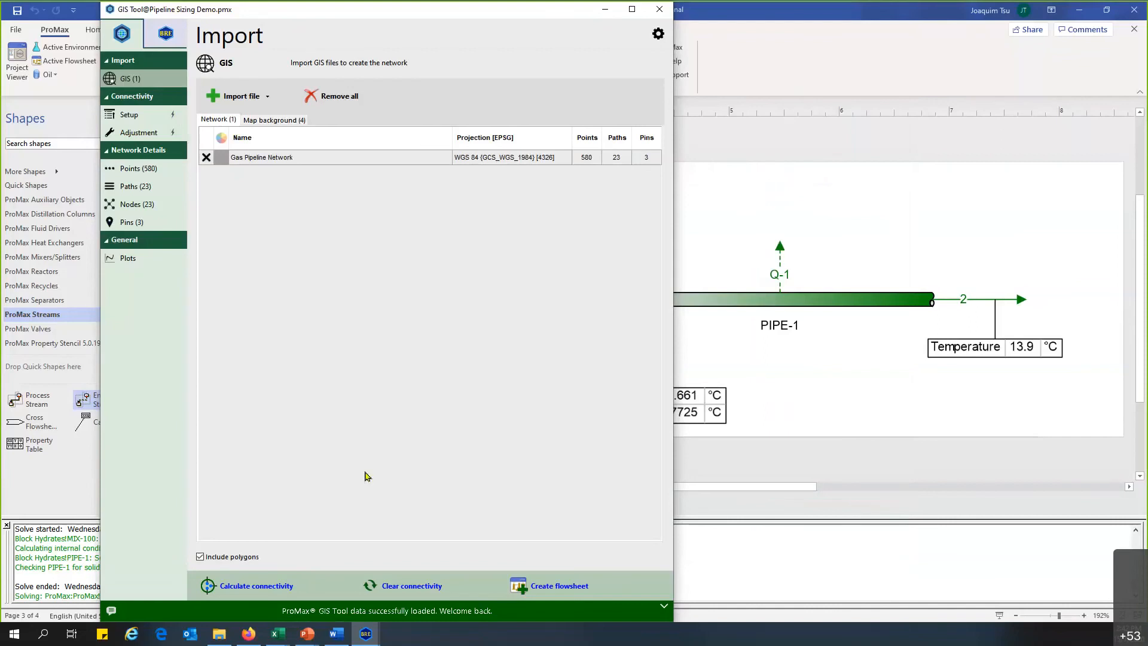
- Create a new flowsheet, Flowsheet1, from the GIS network in the PR Hydrocarbon Environment, using satellite elevations and the original points
click(144, 169)
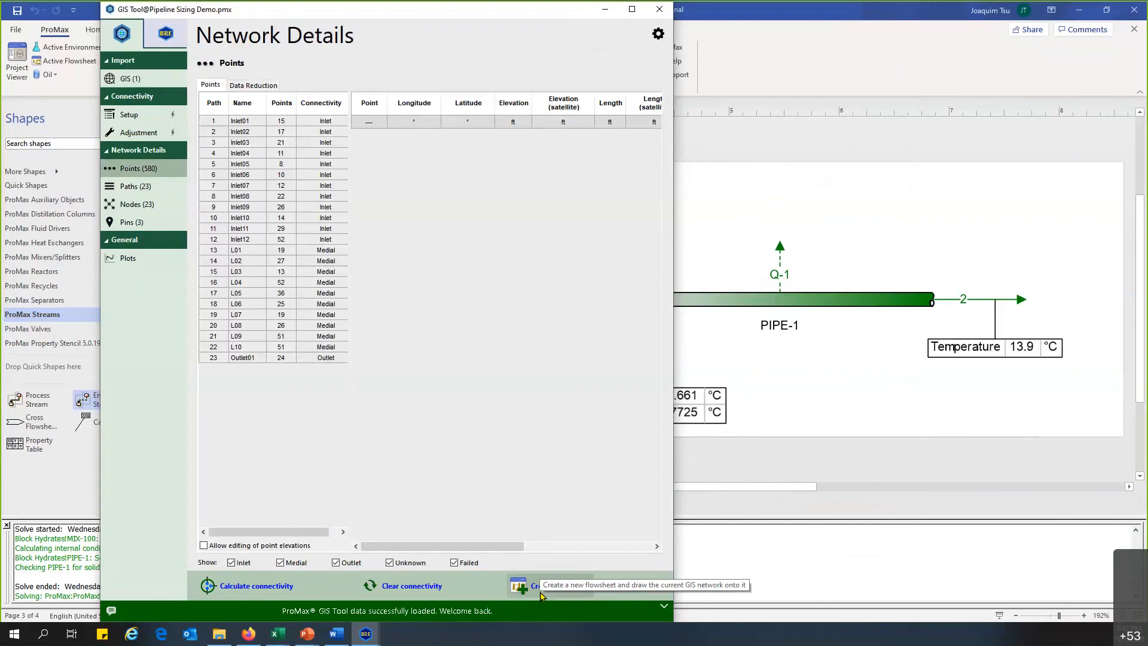
click(540, 592)
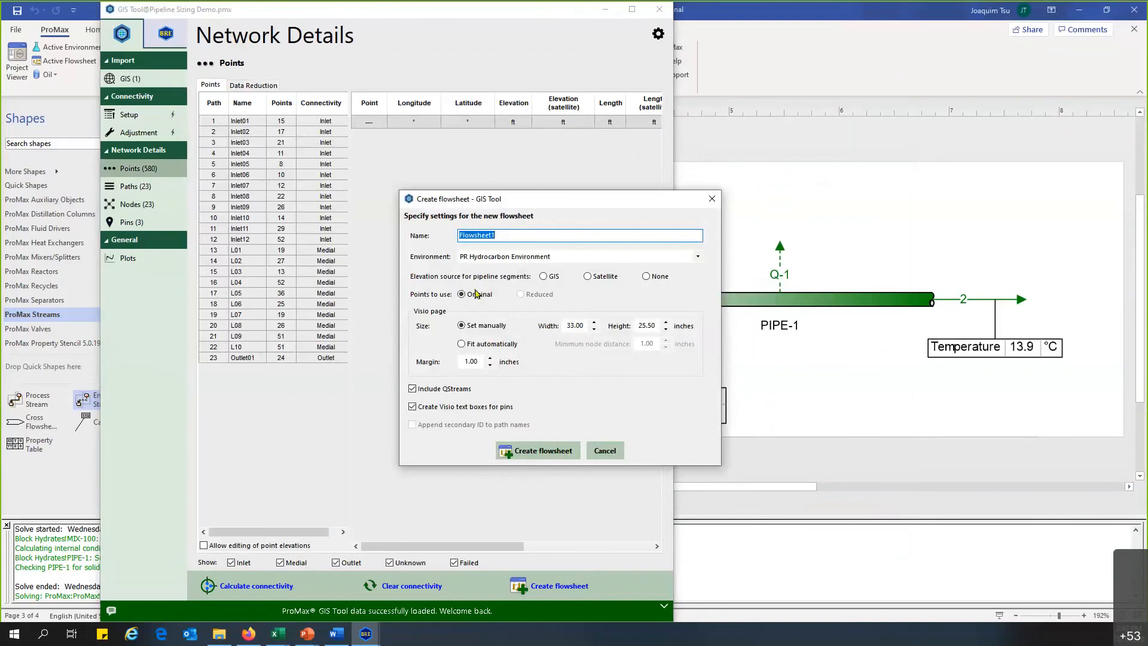
click(543, 277)
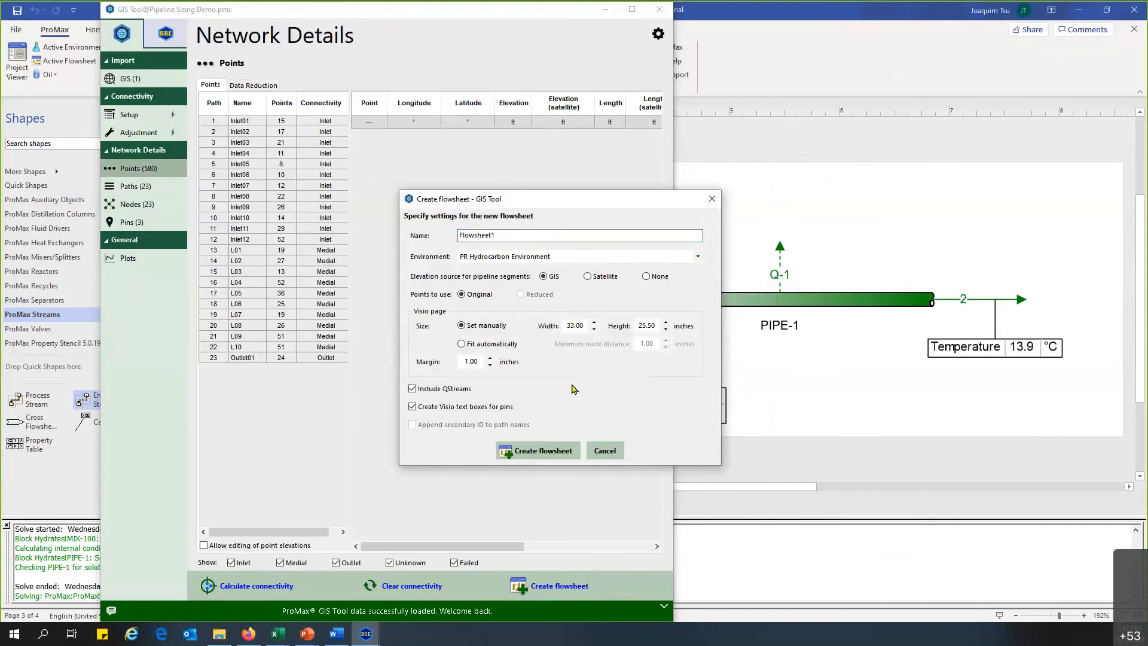
click(588, 277)
click(556, 452)
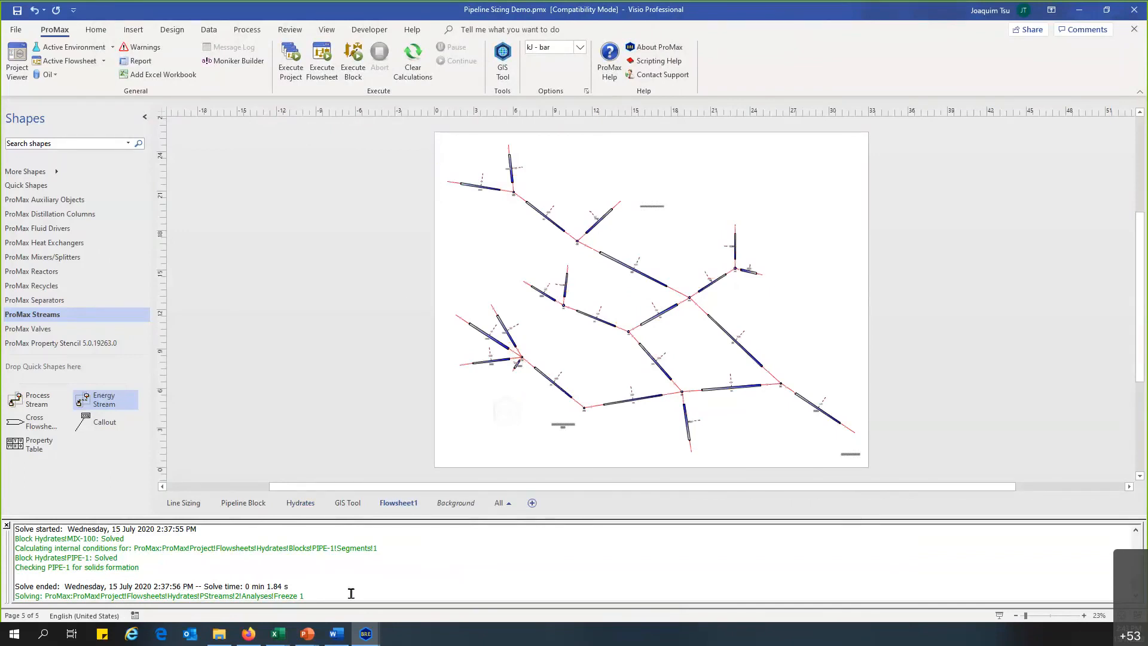
- Compare the GIS Tool's network plot with the layout drawn on Flowsheet1, then put the GIS windows away
mouse_move(366, 634)
click(427, 594)
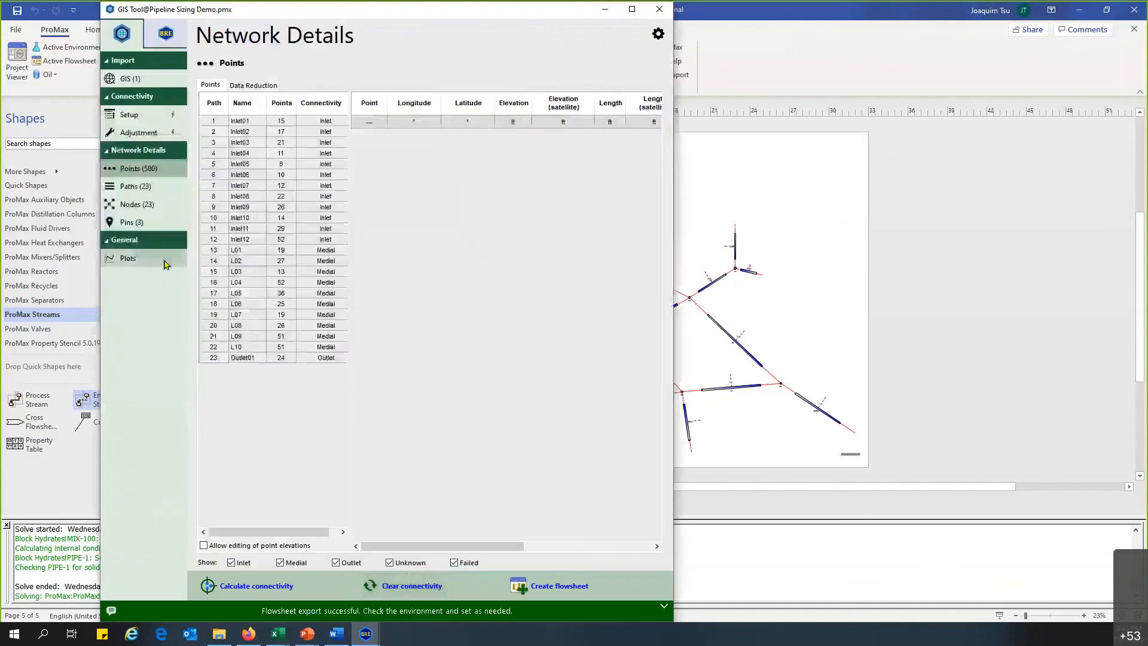
click(122, 257)
drag(465, 69, 337, 74)
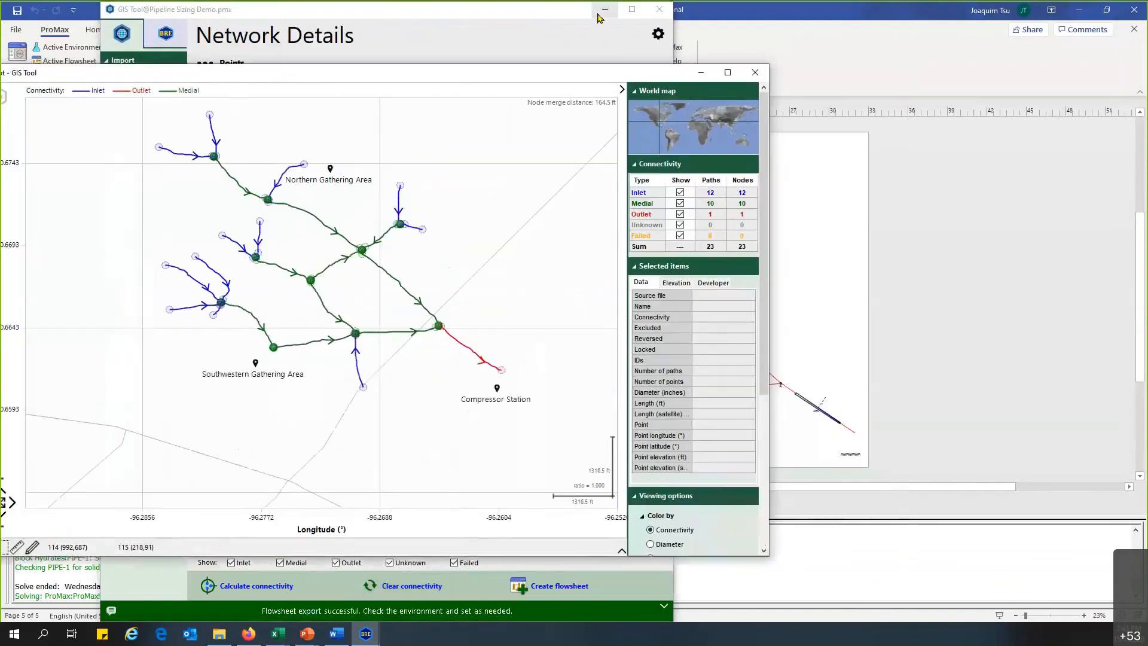
click(605, 9)
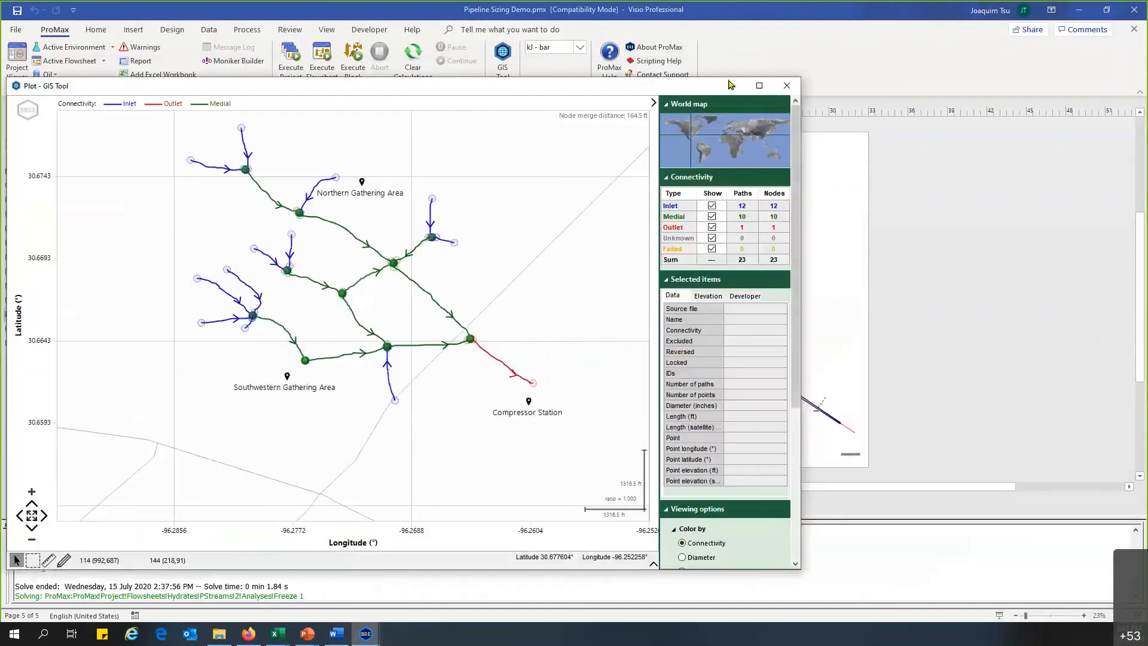
click(730, 85)
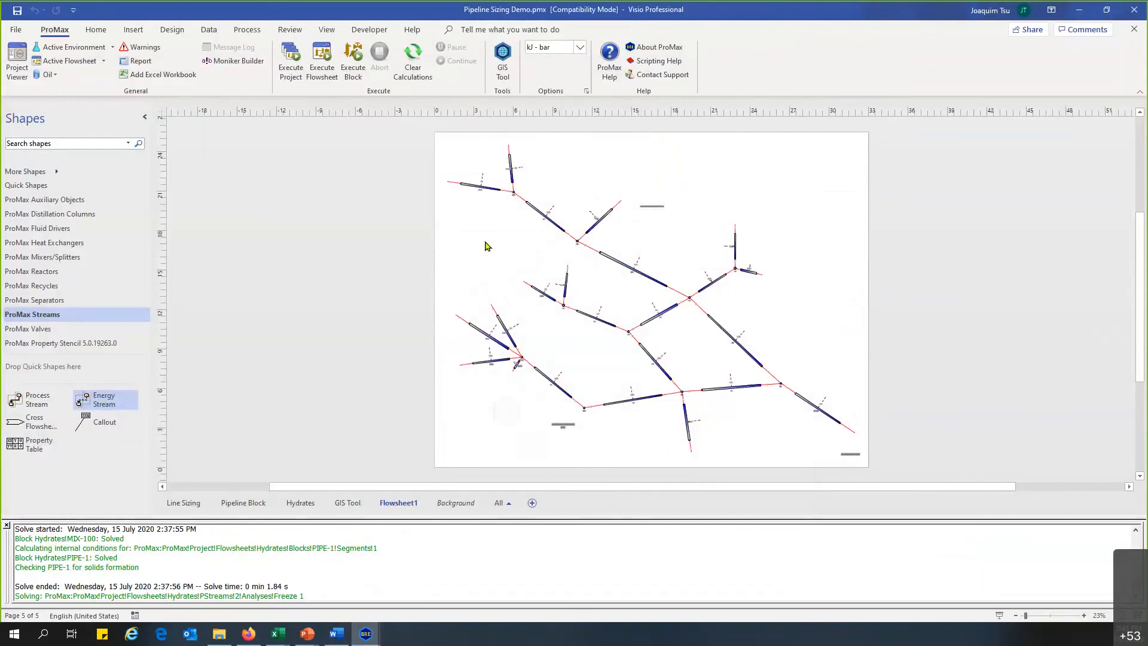
- Examine the segment specifications of pipeline L02 on Flowsheet1, including pipe lengths, elevation changes and nominal diameters
click(649, 279)
double_click(649, 279)
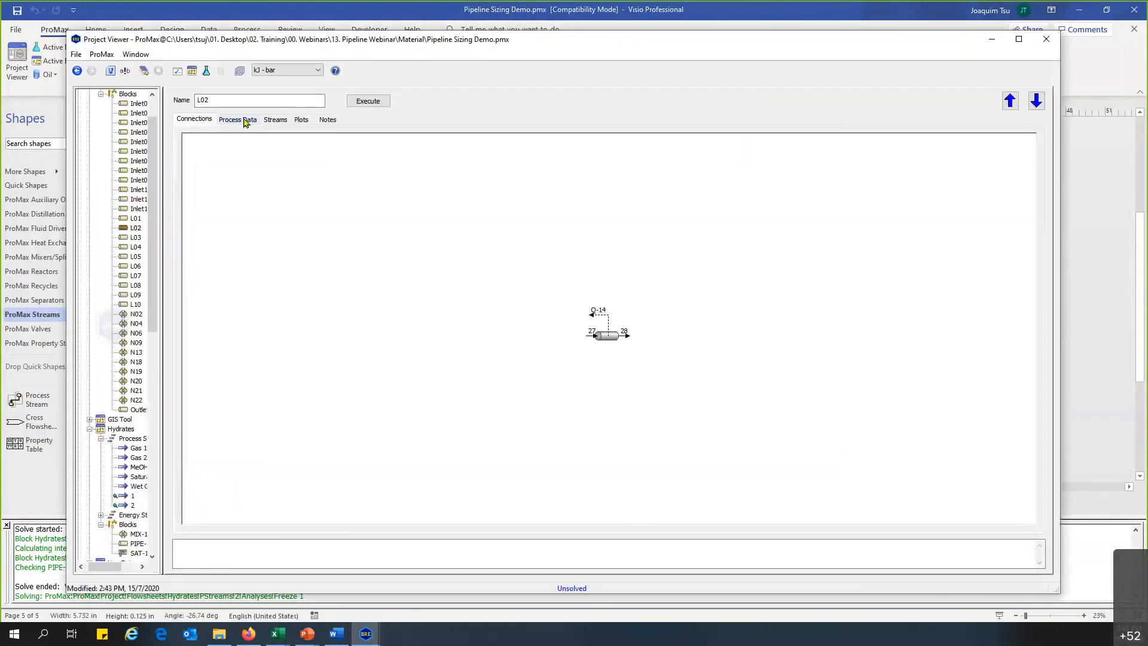
click(244, 121)
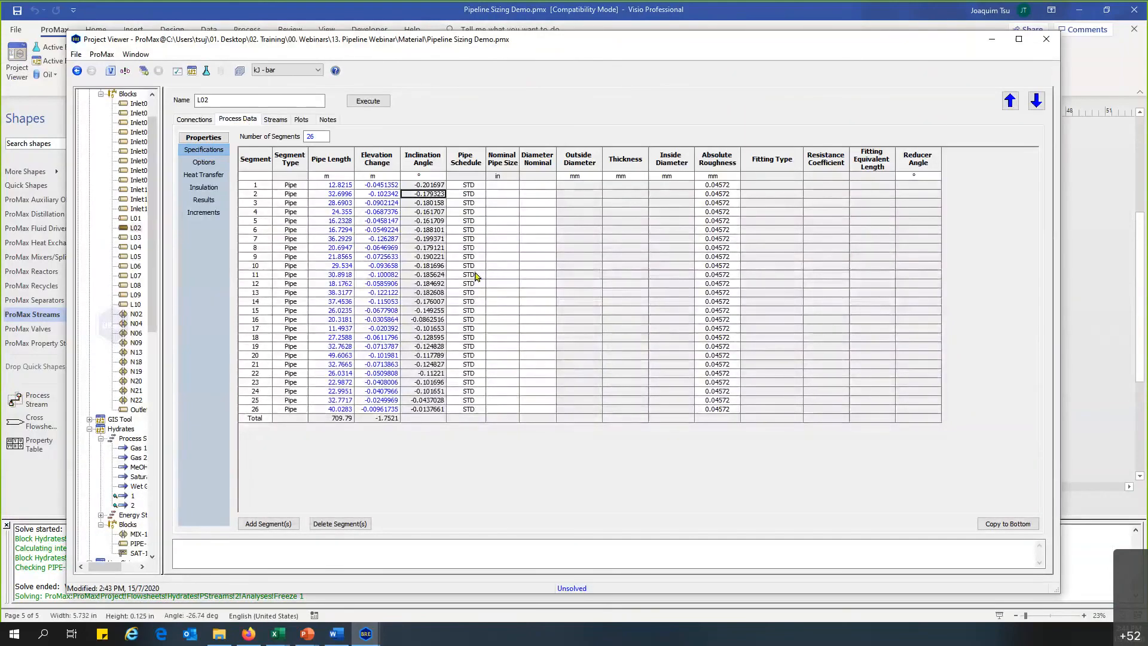
drag(335, 185, 398, 405)
click(537, 400)
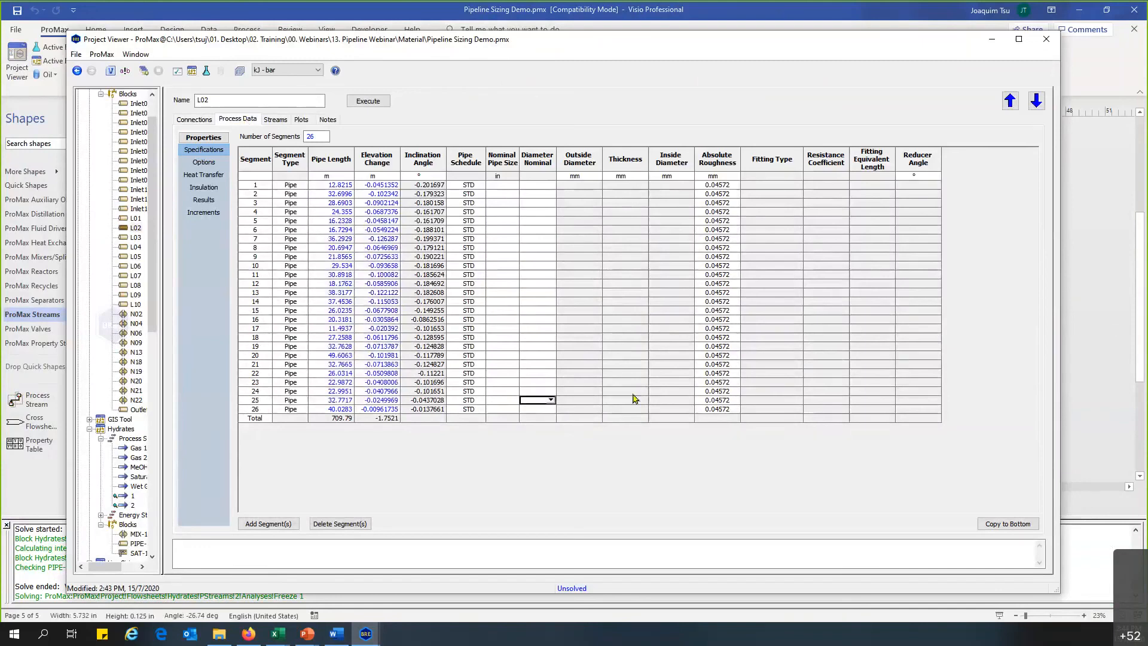
- Check the nominal pipe size entries for pipeline L02's segments, then close its specifications and return to Flowsheet1
click(633, 392)
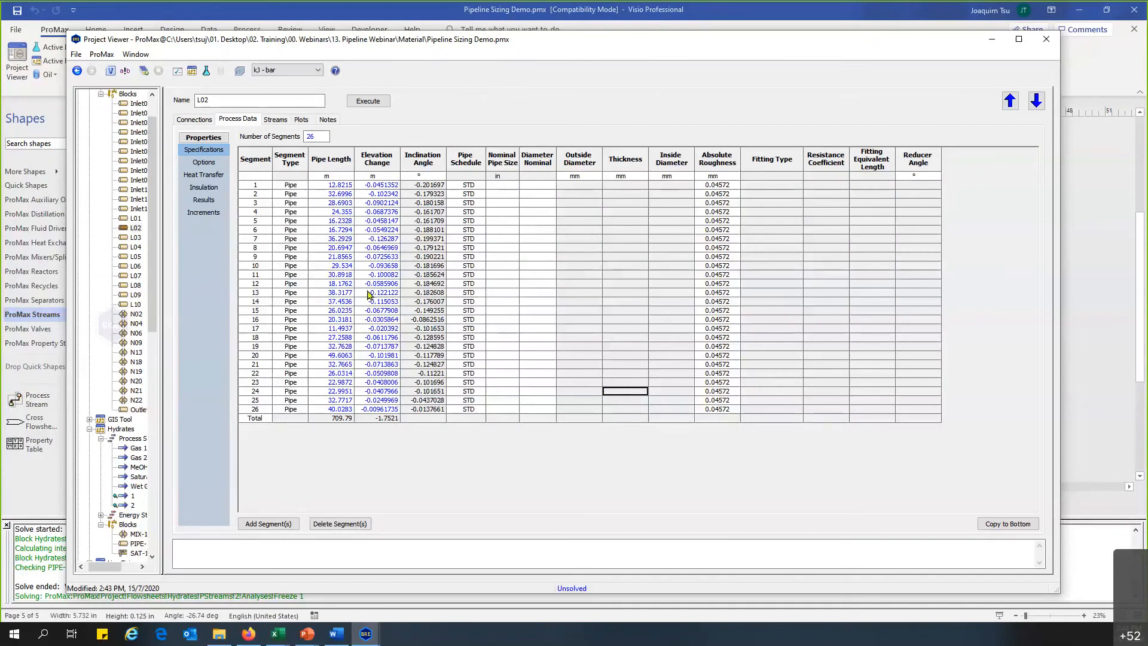
click(499, 189)
click(499, 186)
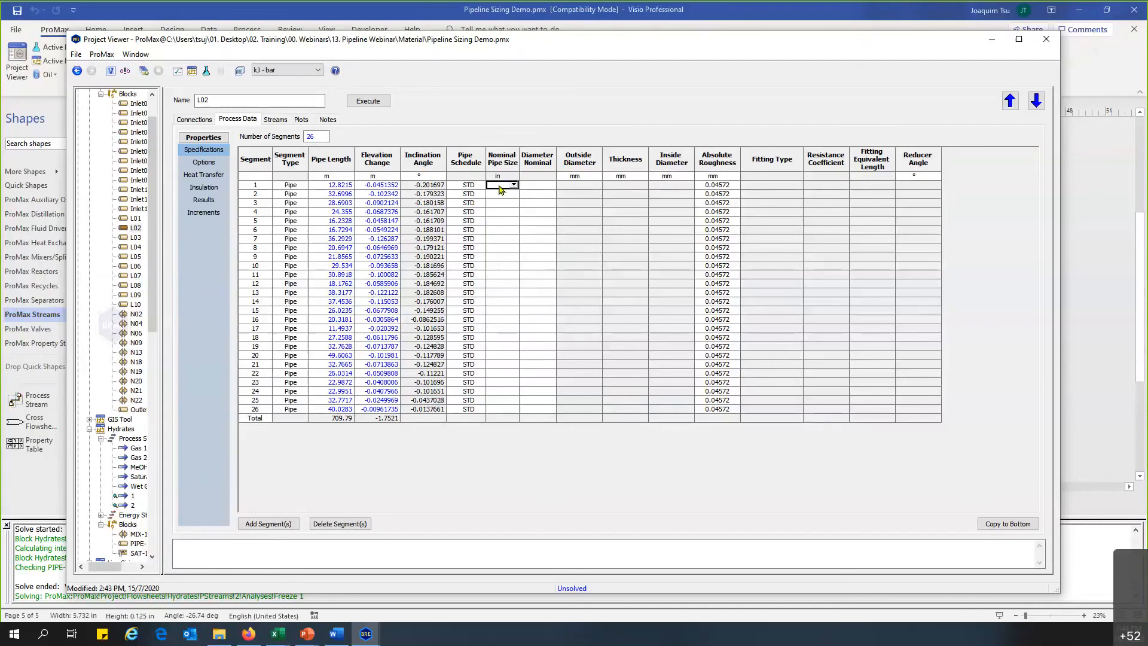
click(1045, 39)
click(858, 269)
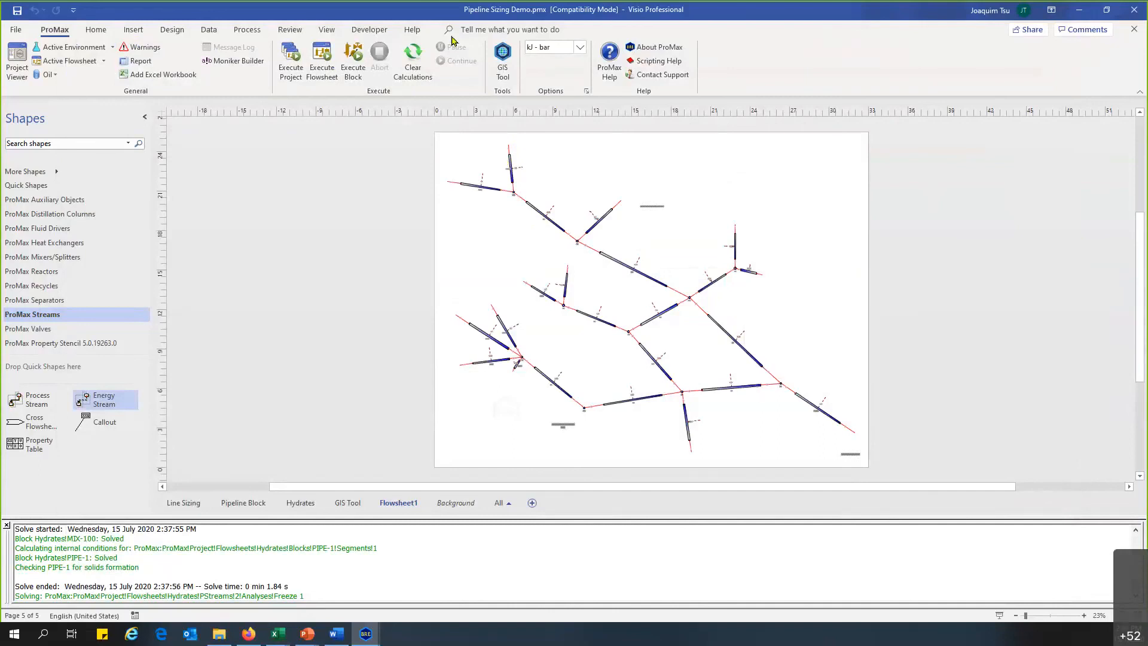
- In the GIS Tool's Flowsheet Tool view, set a 3 in nominal pipe size for all Flowsheet1 pipelines, Inlet01 through Outlet01, then minimize the window
click(505, 76)
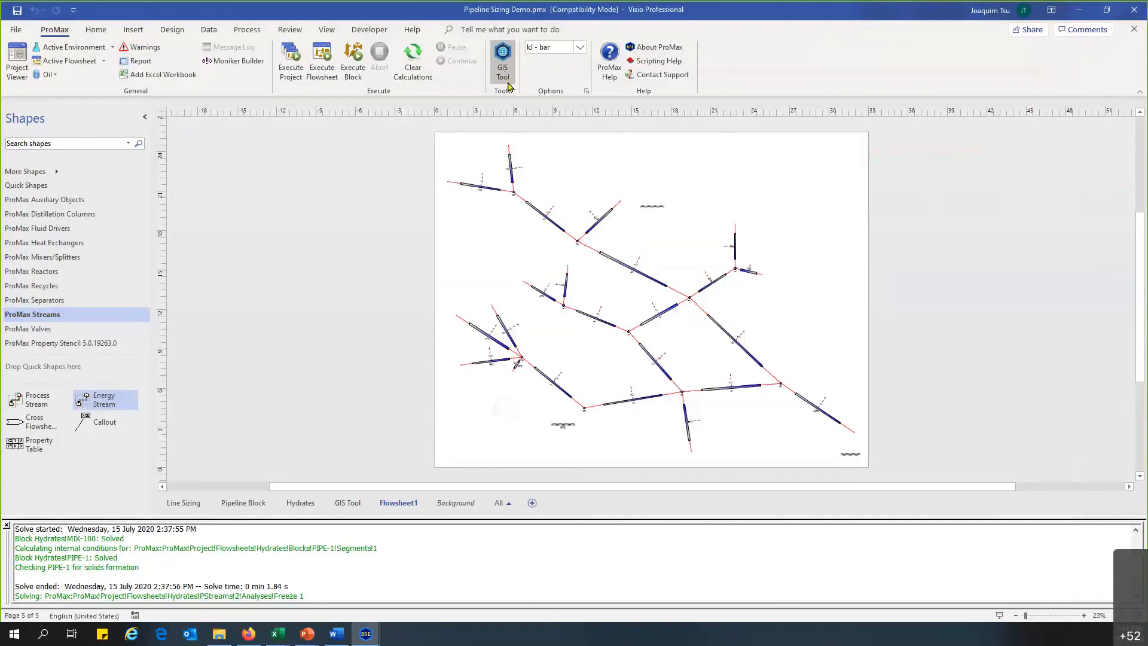
mouse_move(361, 631)
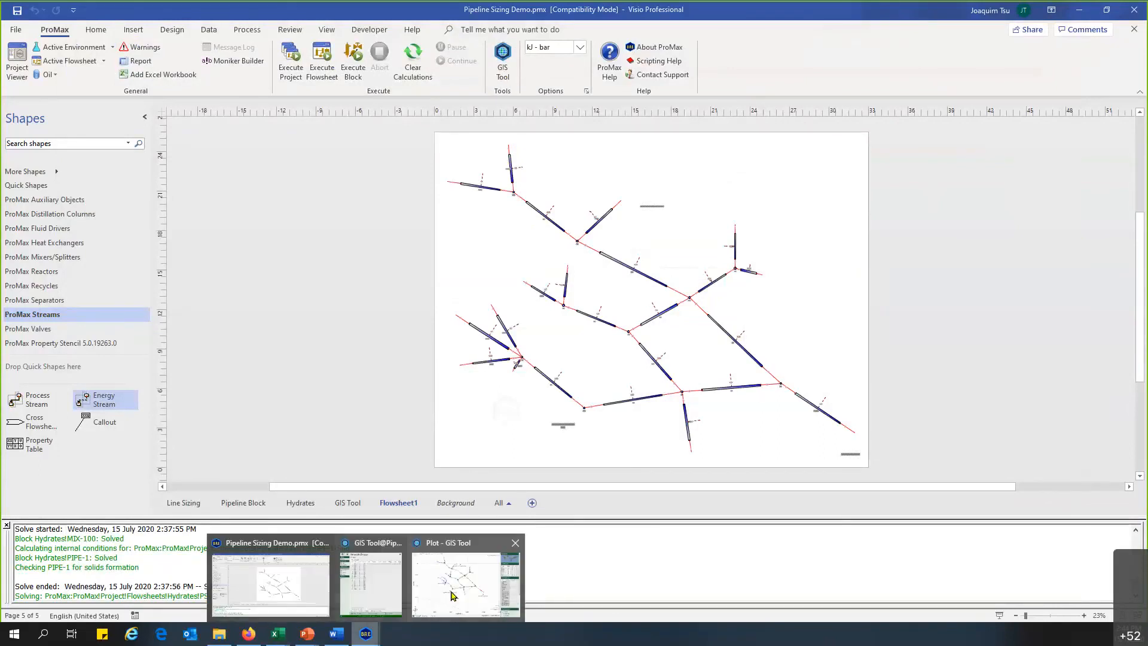
click(371, 583)
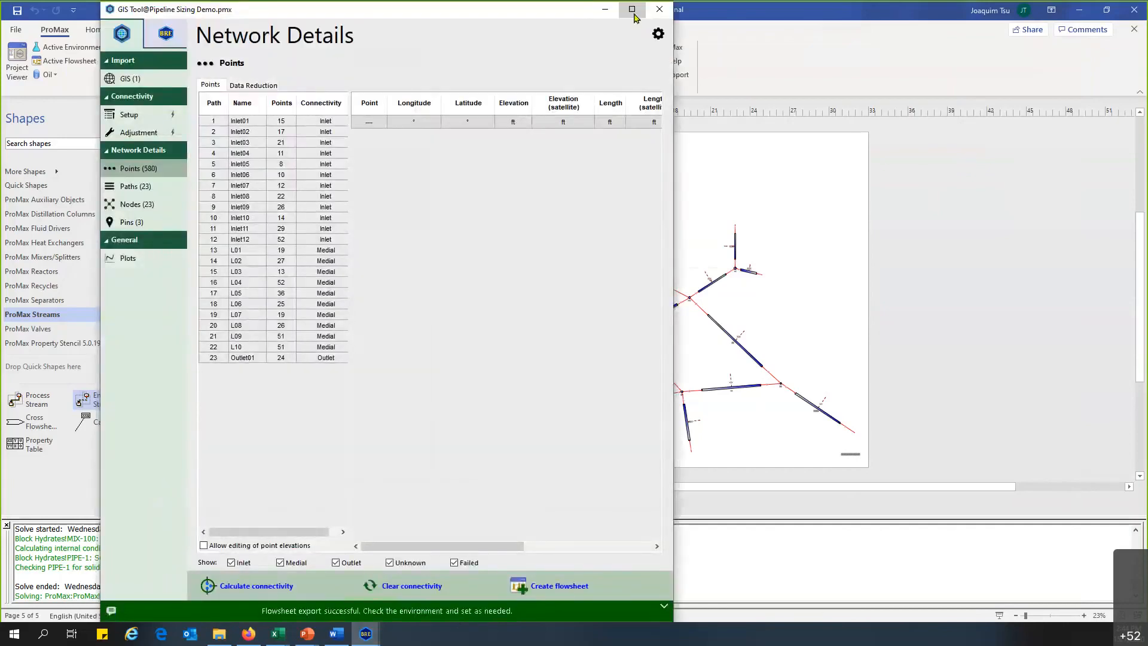
click(631, 9)
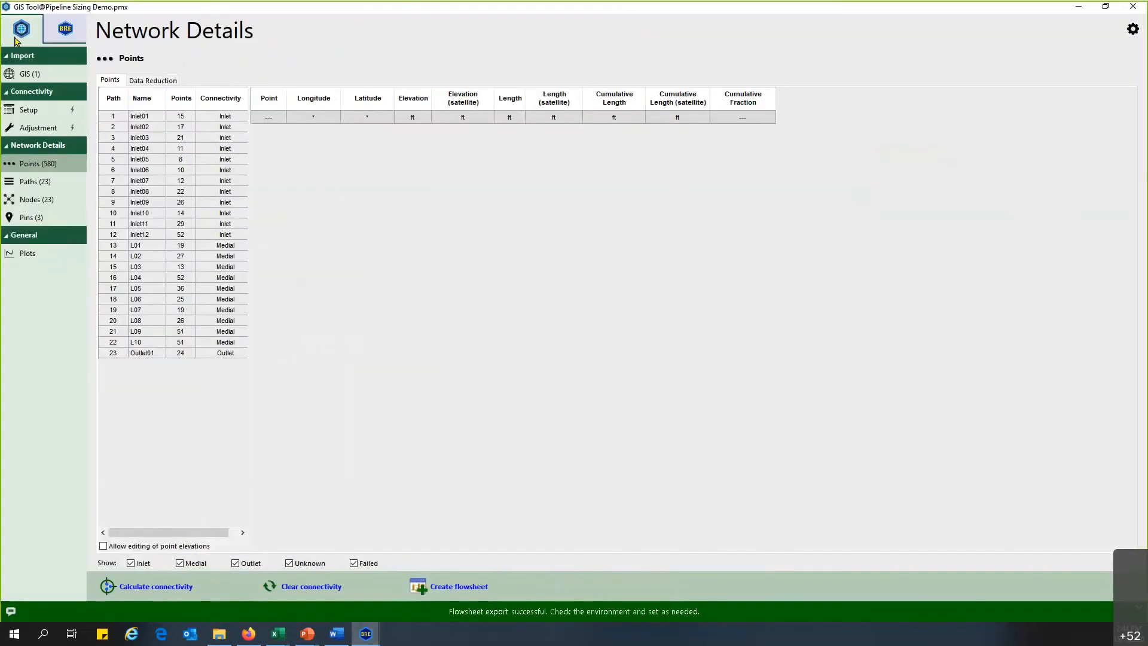
click(76, 31)
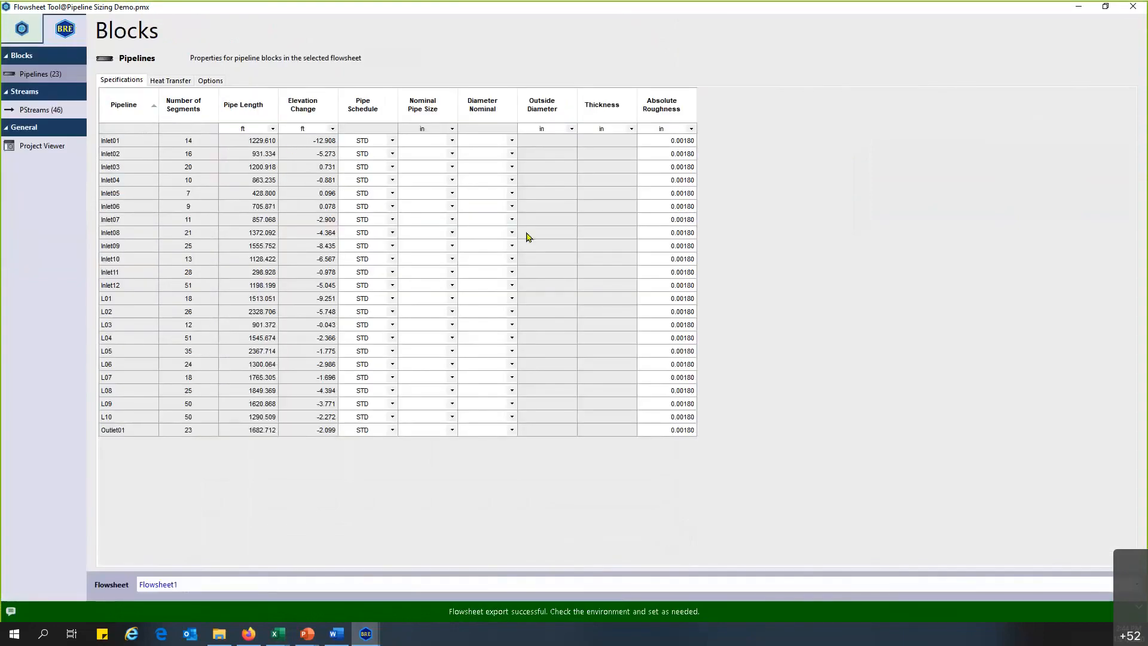
click(414, 142)
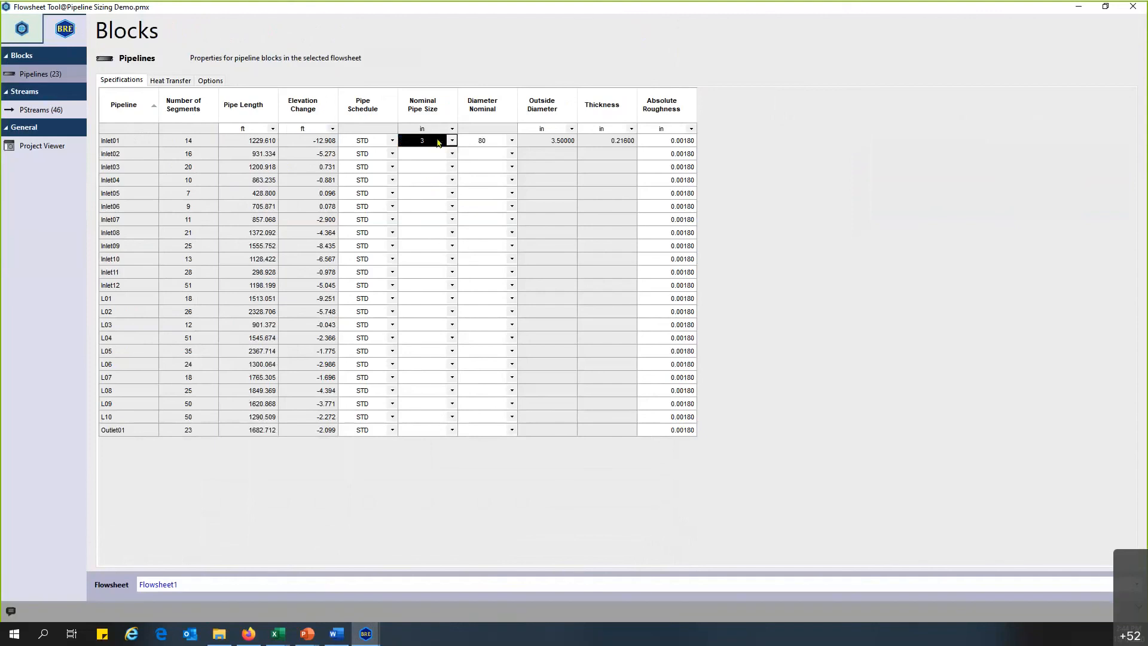
right_click(437, 141)
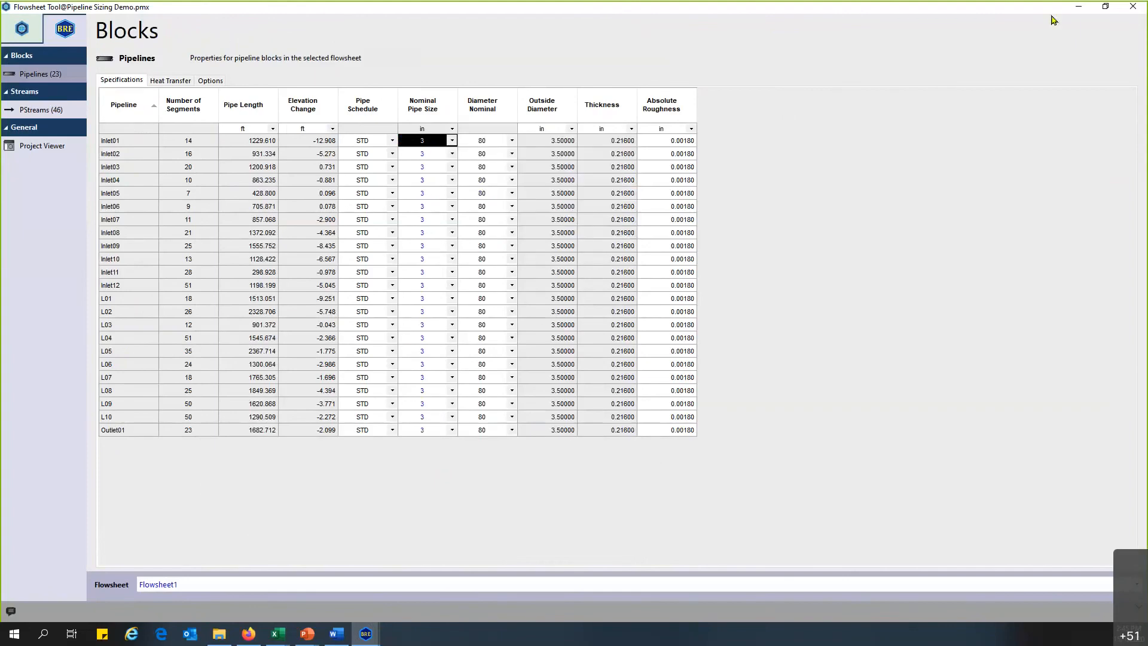
click(1079, 10)
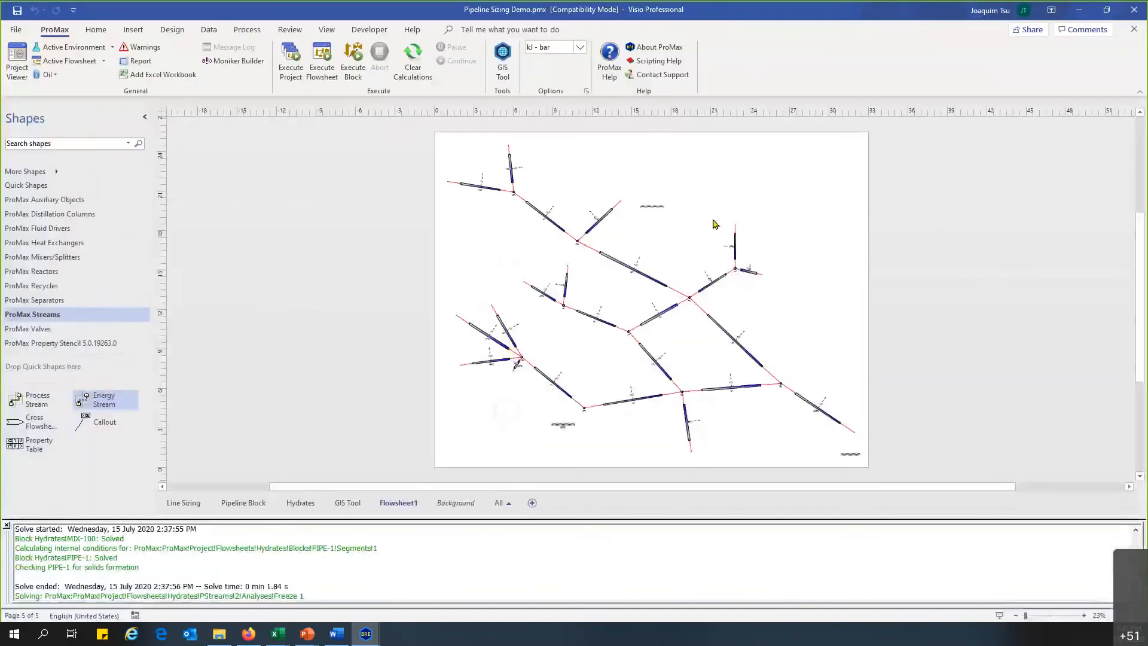
- Check the nominal pipe sizes applied to all segments of pipelines L02 and L09 on Flowsheet1, closing each block's specifications
click(648, 277)
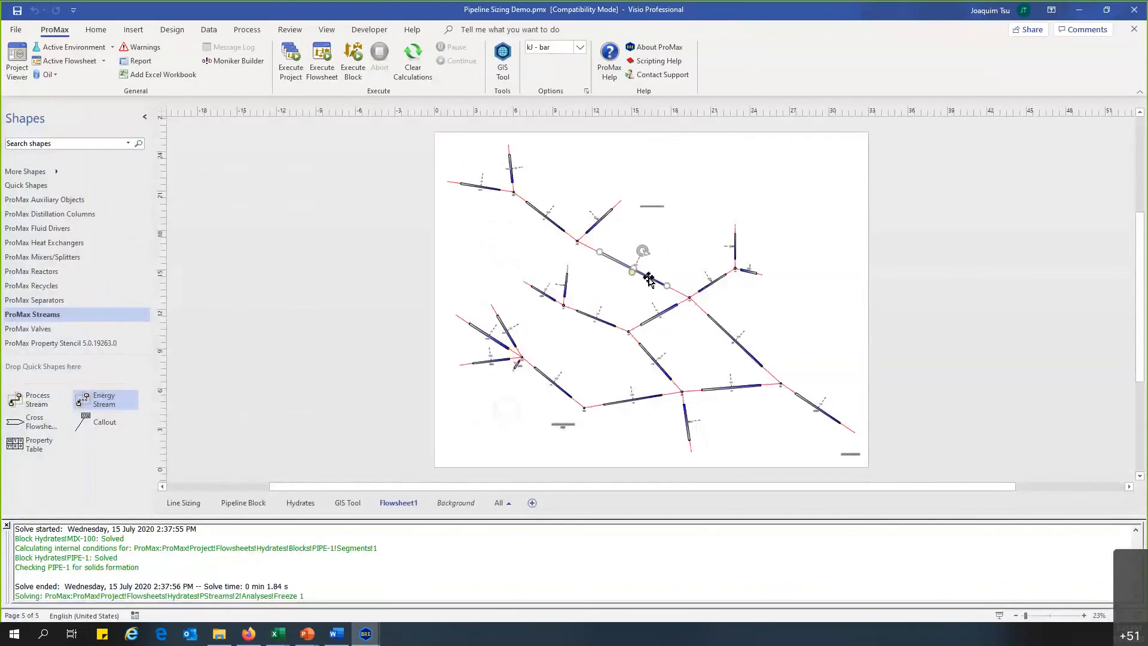
double_click(648, 279)
drag(502, 185, 501, 417)
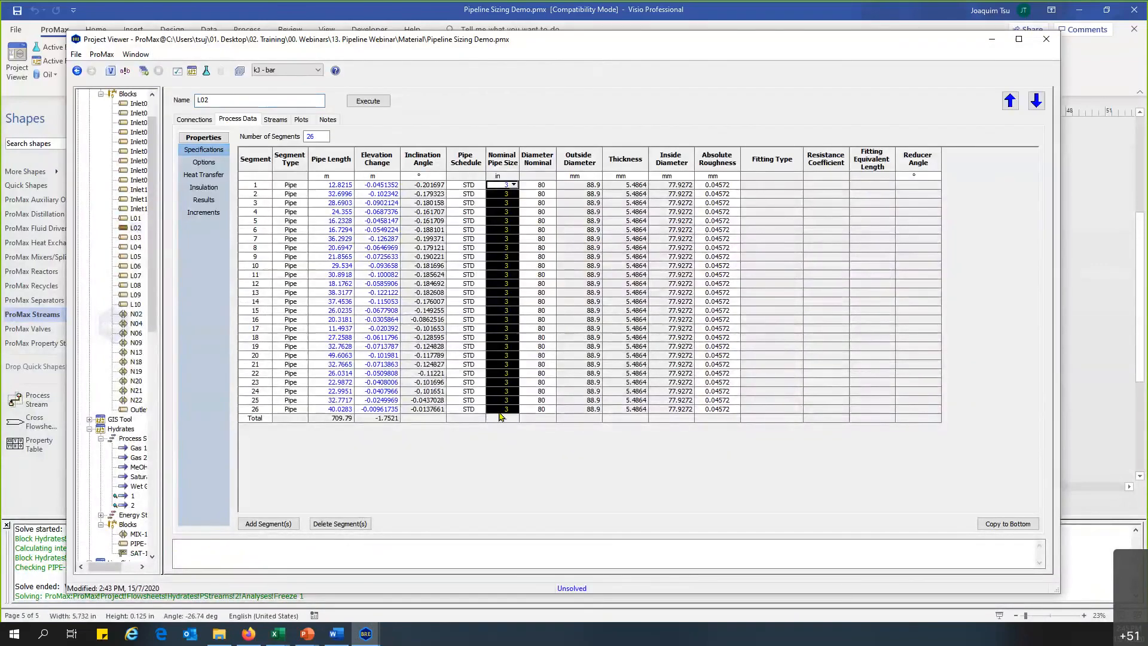
click(1046, 39)
double_click(549, 387)
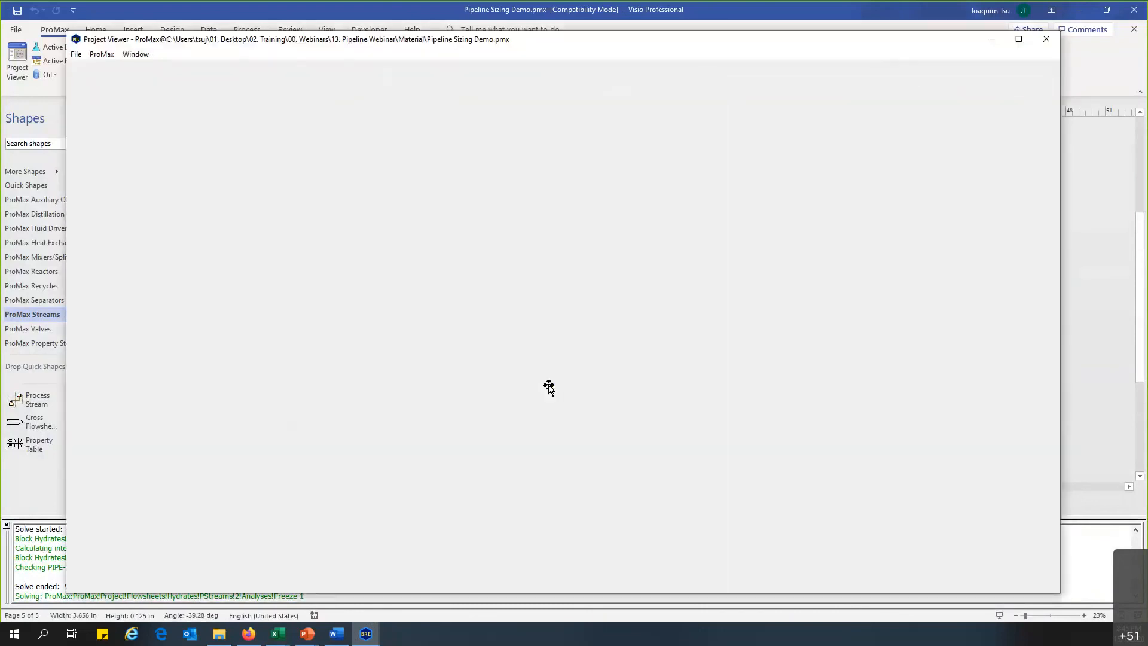
drag(502, 185, 518, 467)
click(540, 364)
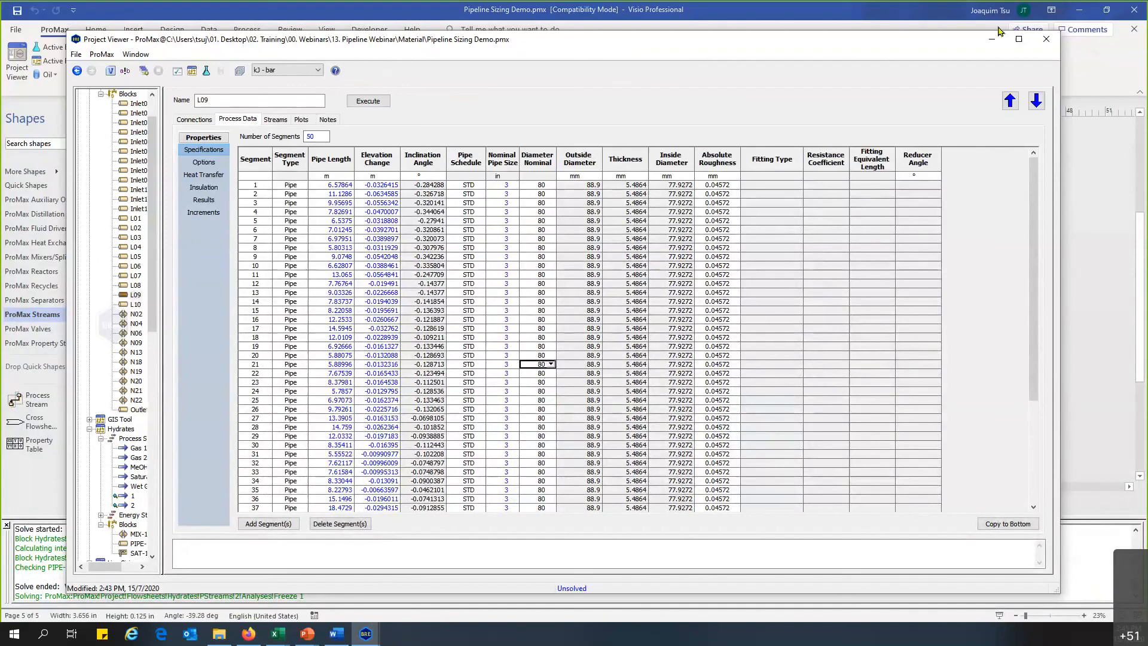
click(1045, 46)
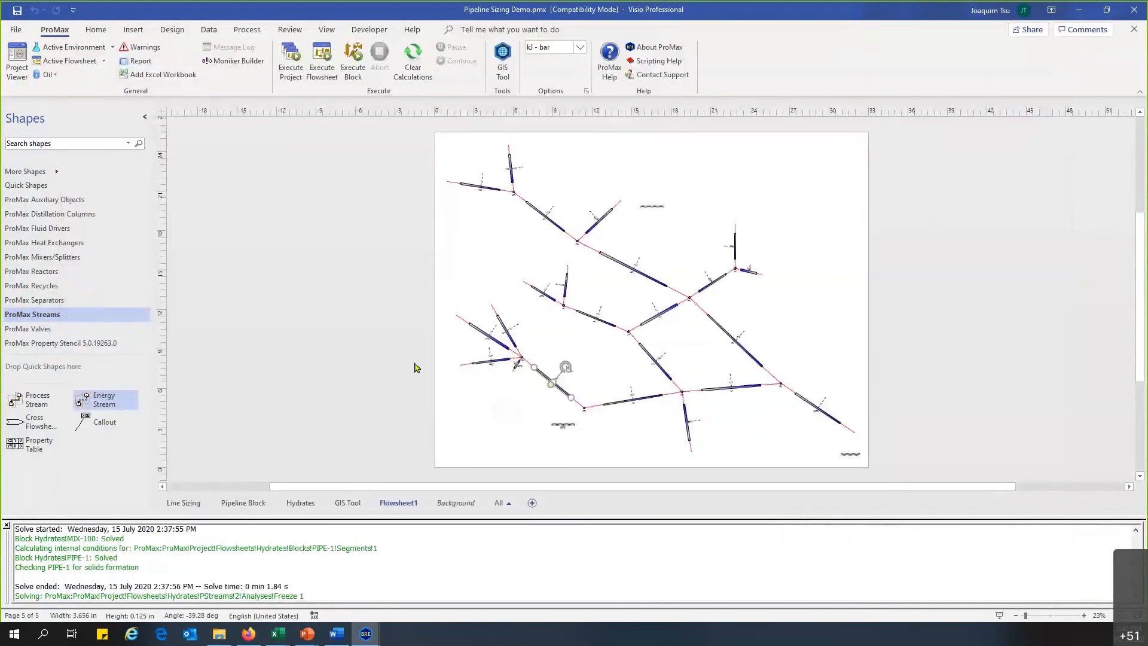
- Examine the heat transfer properties and calculation options for all Flowsheet1 pipelines in the Flowsheet Tool, then close the tool
mouse_move(365, 634)
click(450, 493)
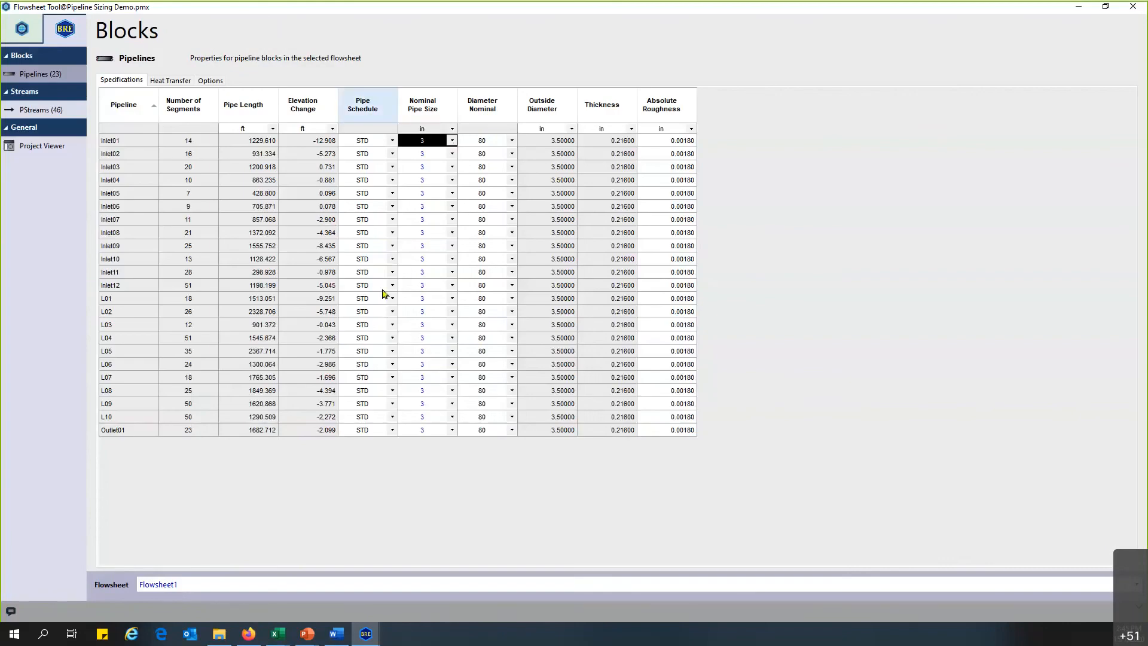
click(180, 80)
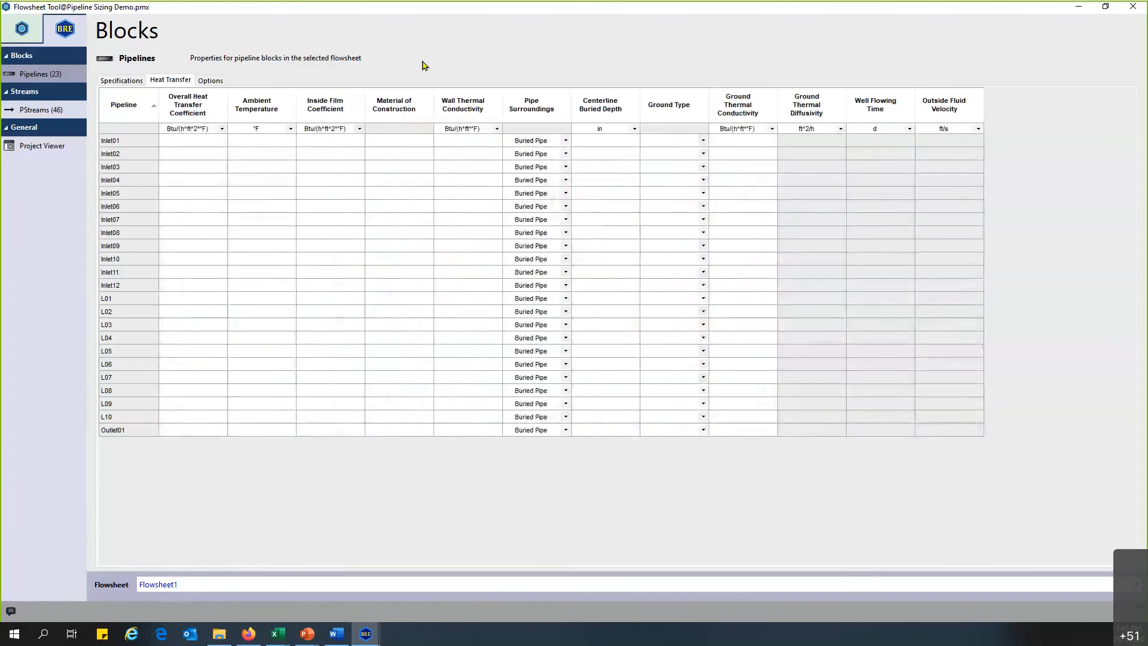
click(276, 142)
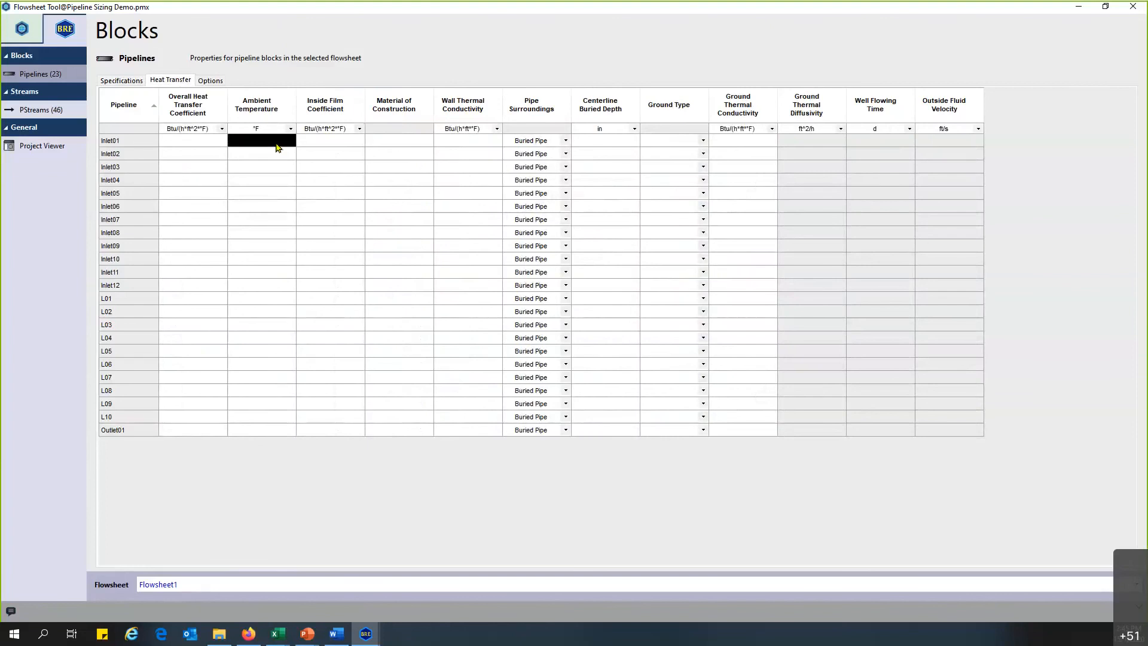
click(652, 143)
click(594, 144)
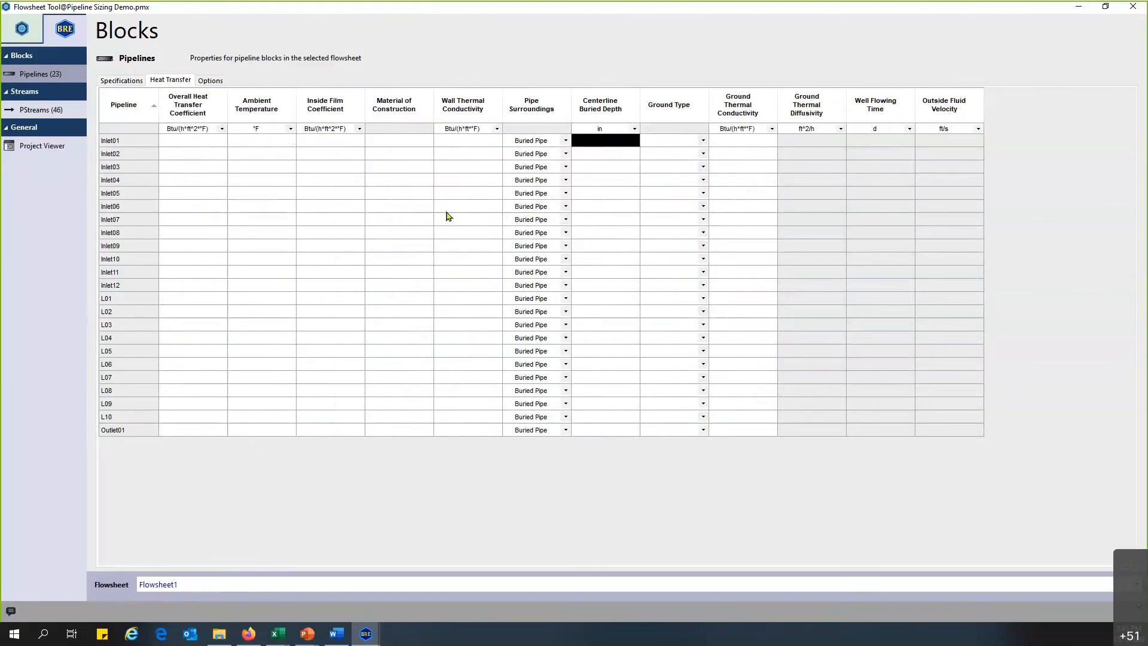
click(214, 81)
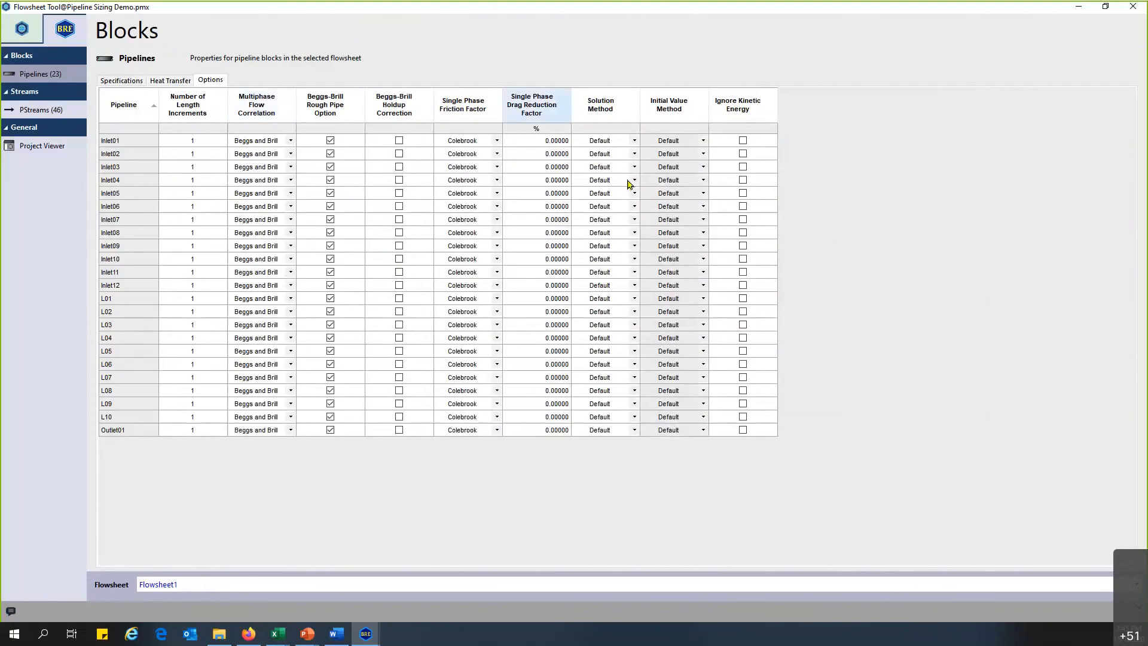
click(118, 81)
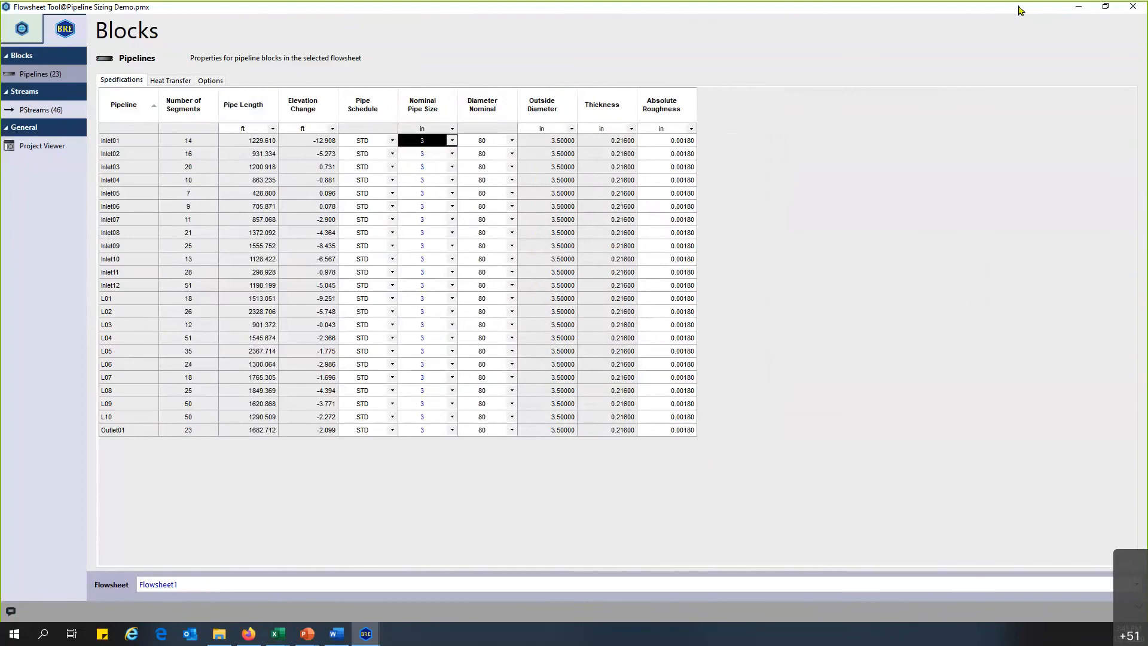
click(1129, 13)
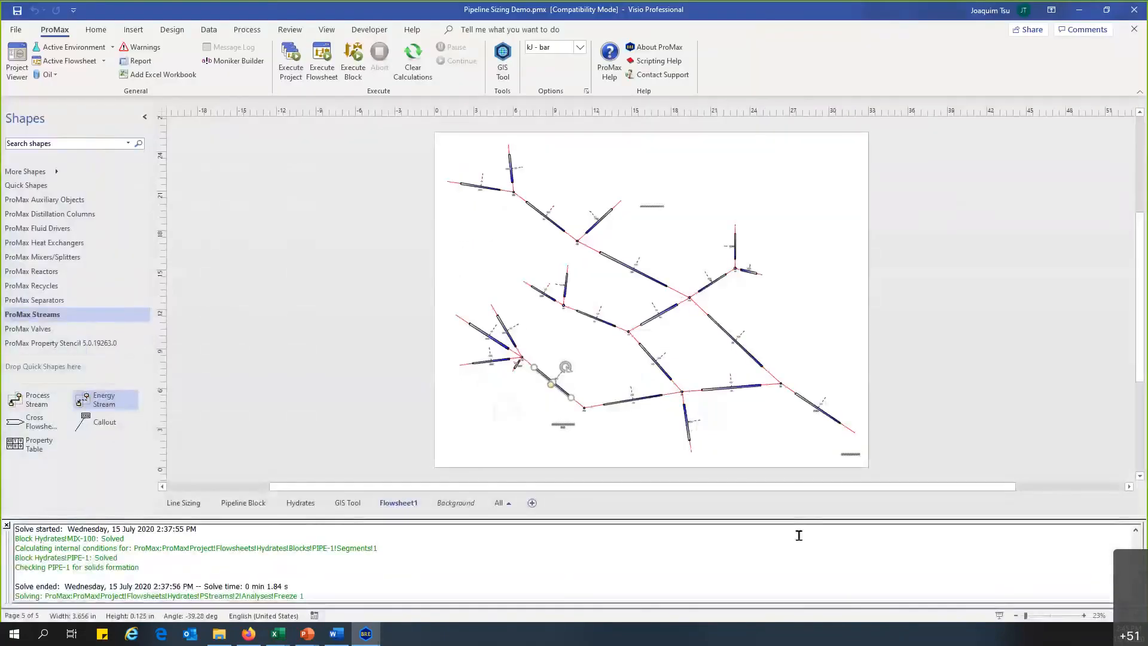
- Deselect the pipeline on Flowsheet1 and show the Gas Pipeline Network on the GIS Tool flowsheet page
click(776, 157)
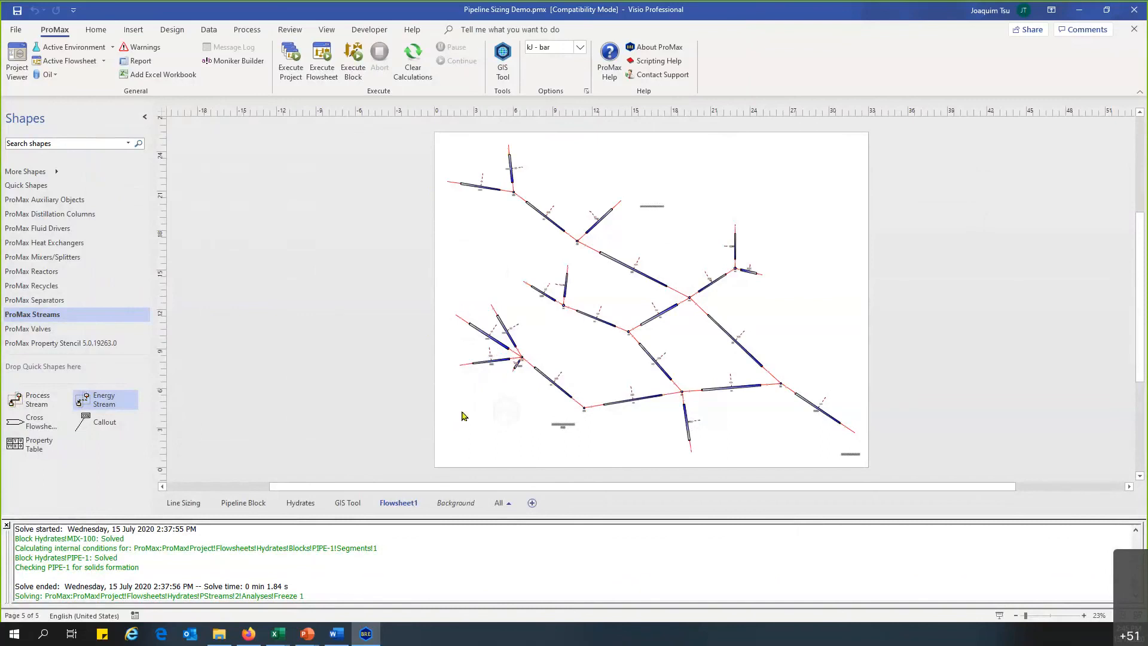
click(353, 503)
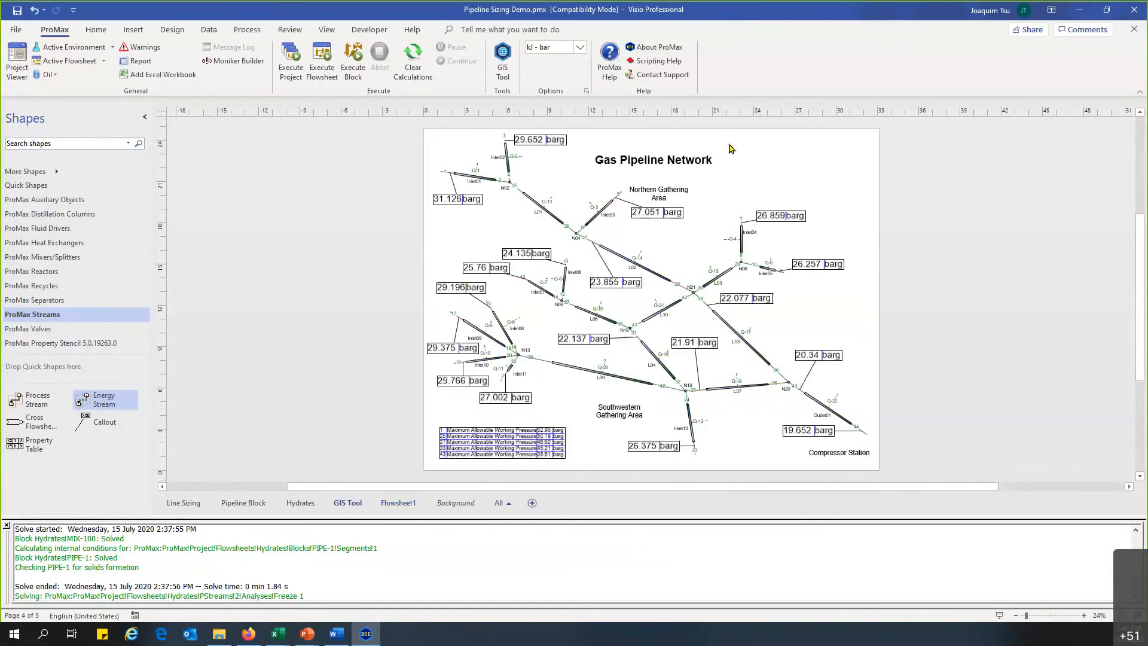